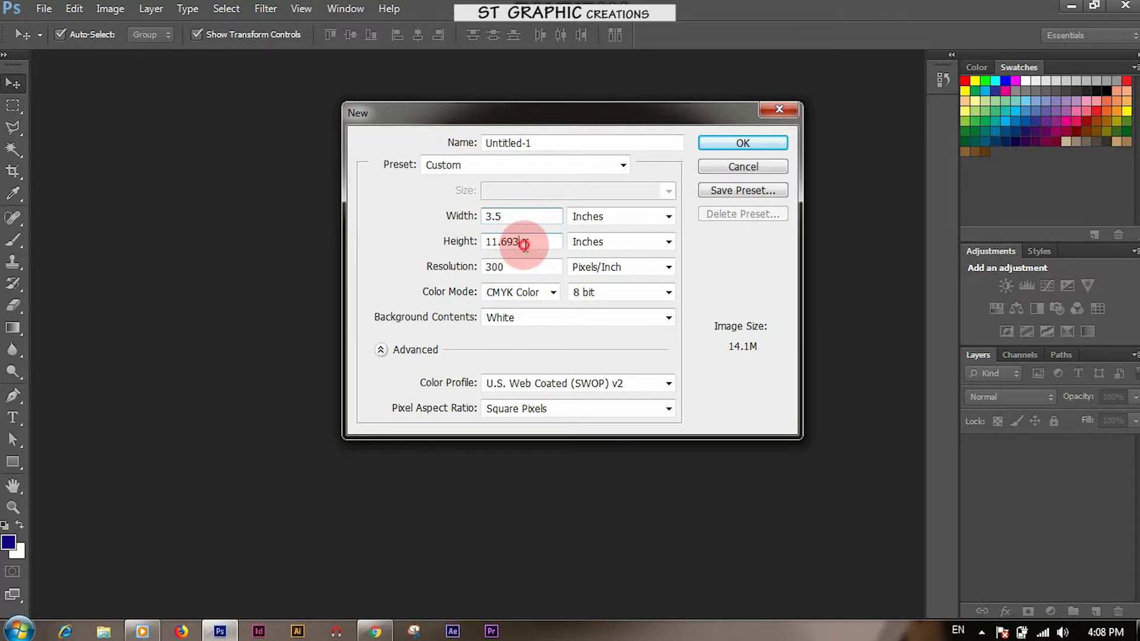
Create a new 3.5 × 2 inch, 300 ppi CMYK Color document, Untitled-1
text(2)
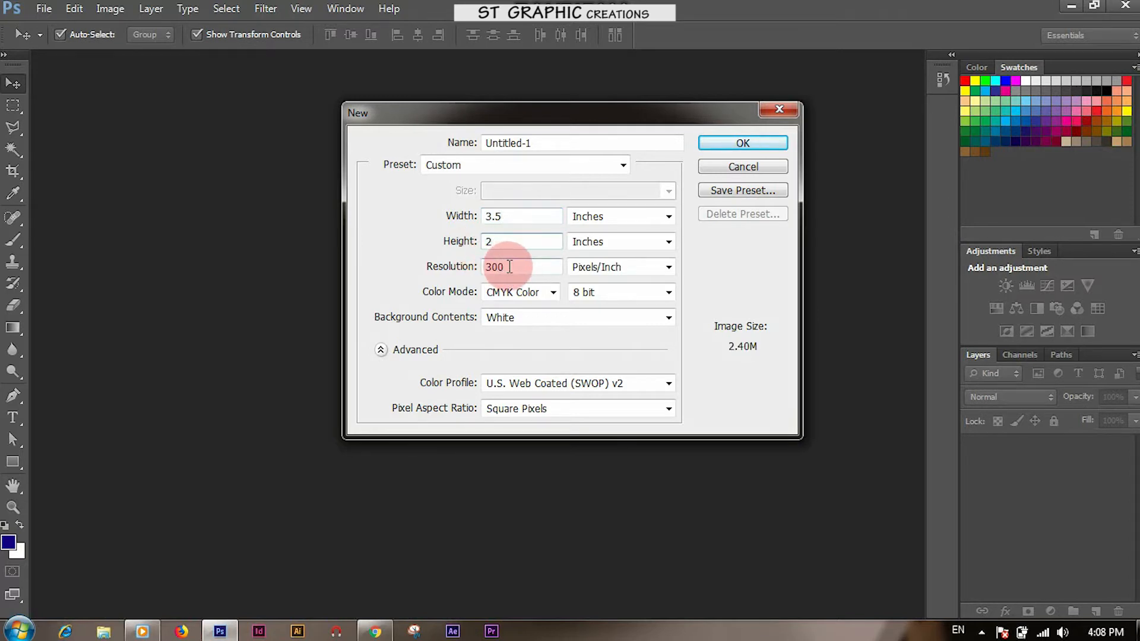
click(521, 291)
click(513, 349)
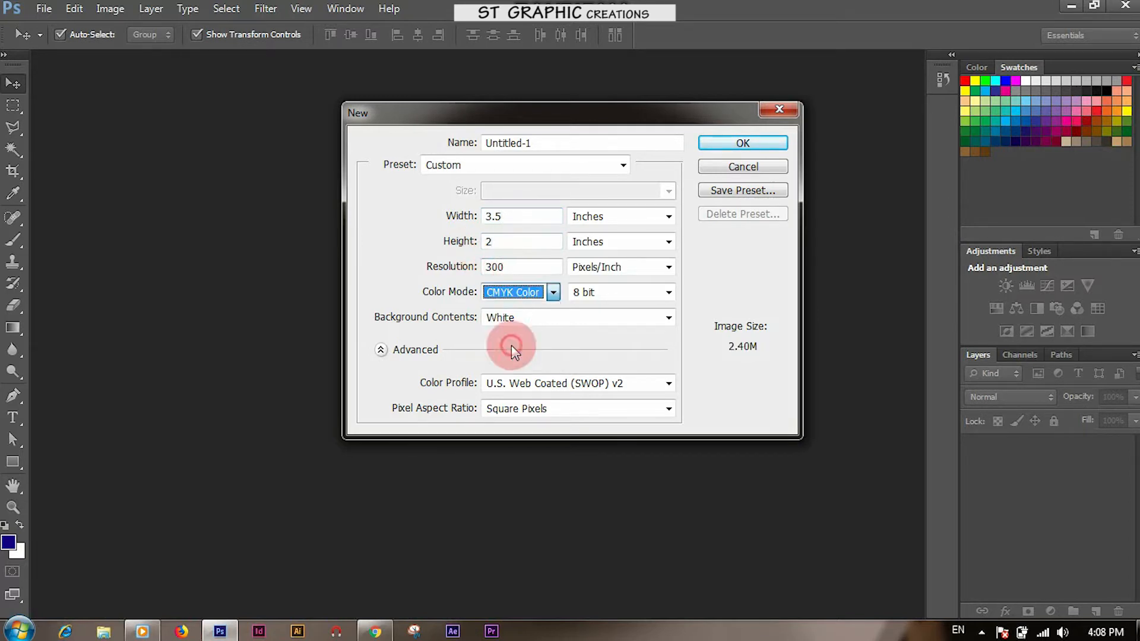
click(754, 142)
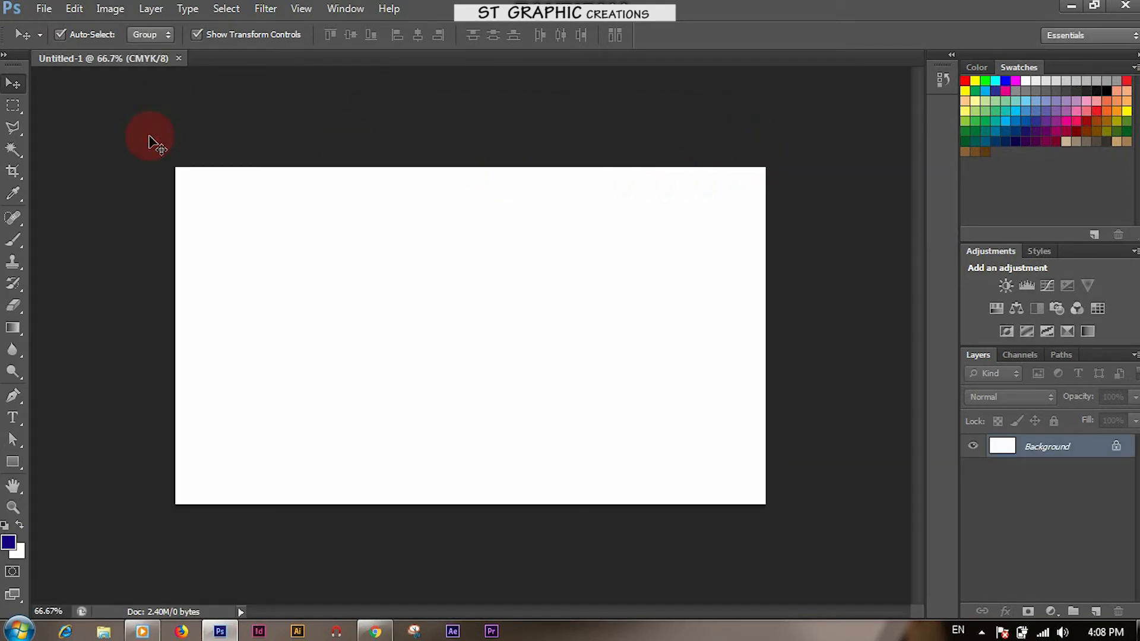
Show rulers and add guides on the left, right (3.5 in), top (0) and bottom (2 in) edges
key(ctrl+r)
drag(38, 158, 181, 164)
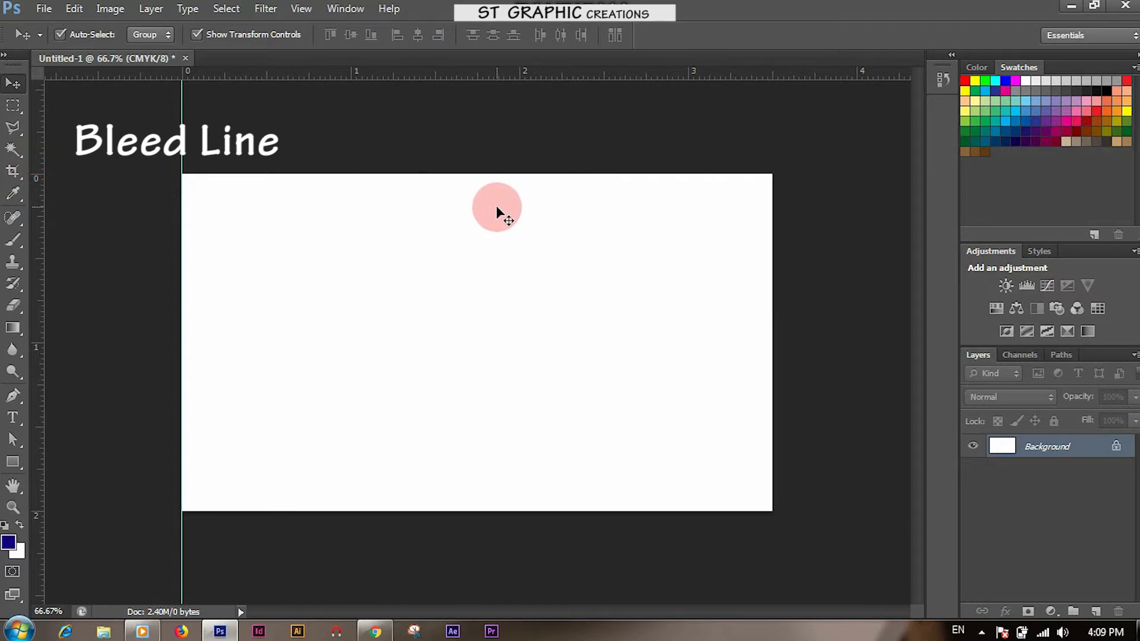
drag(34, 202, 766, 214)
drag(643, 79, 647, 174)
drag(646, 75, 642, 514)
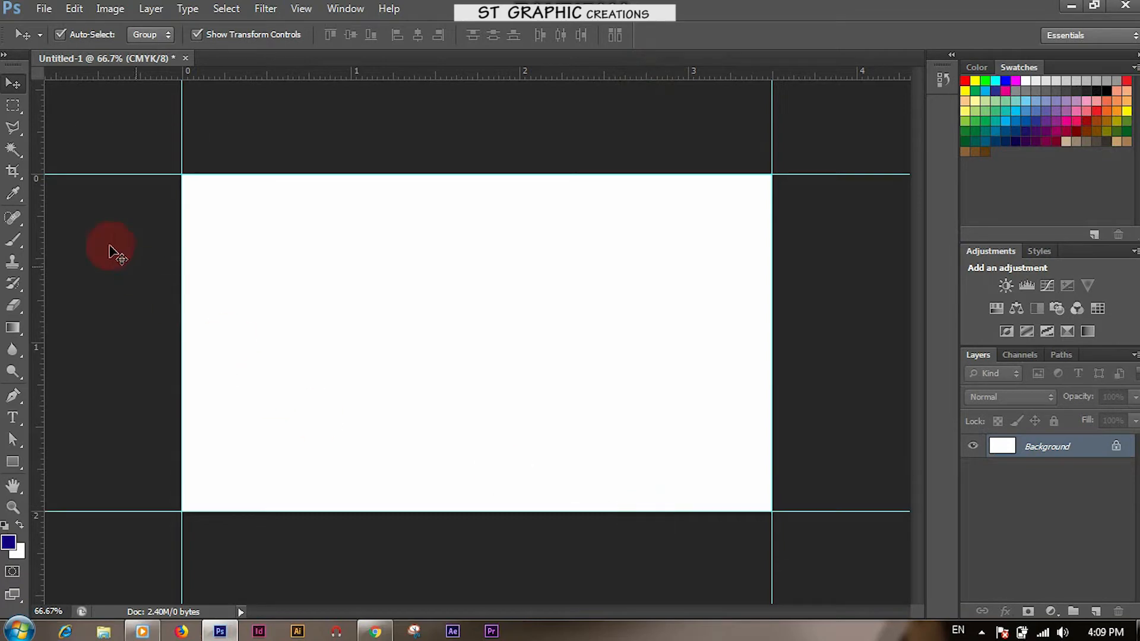
Resize the canvas to 3.75 × 2.25 inches with a centred anchor
click(113, 9)
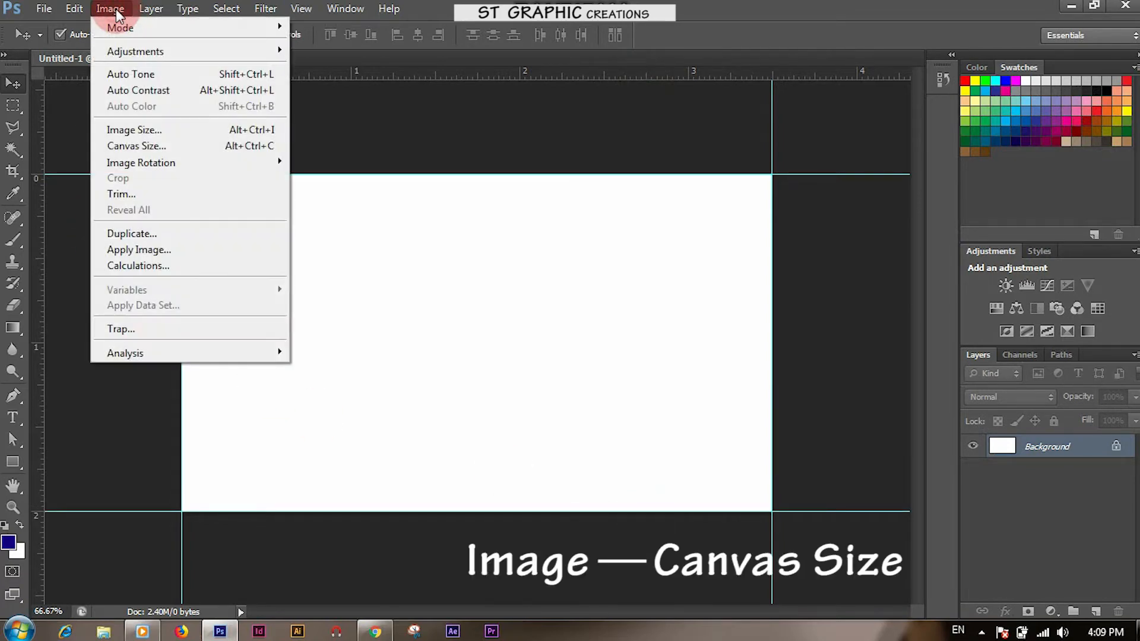
click(128, 148)
click(562, 227)
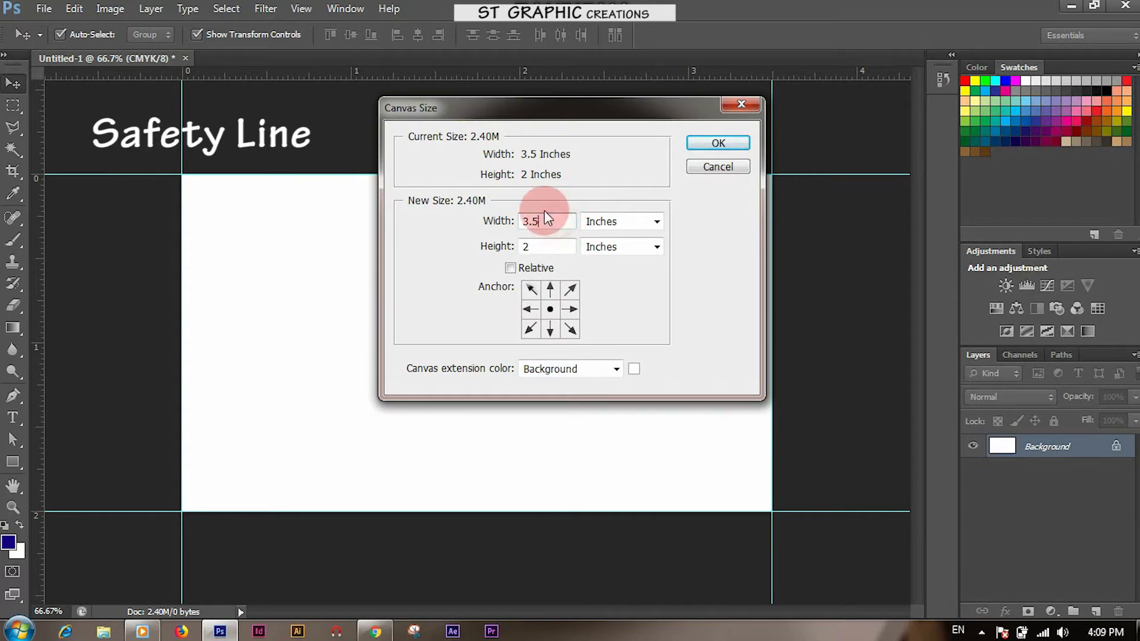
drag(535, 219, 547, 223)
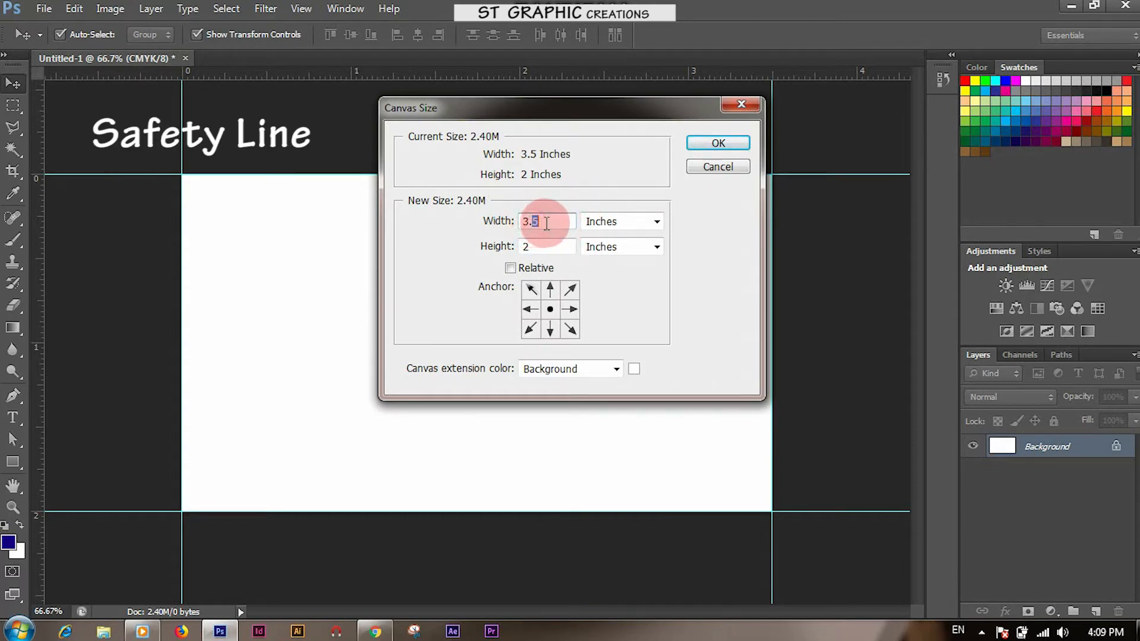
text(75)
click(539, 246)
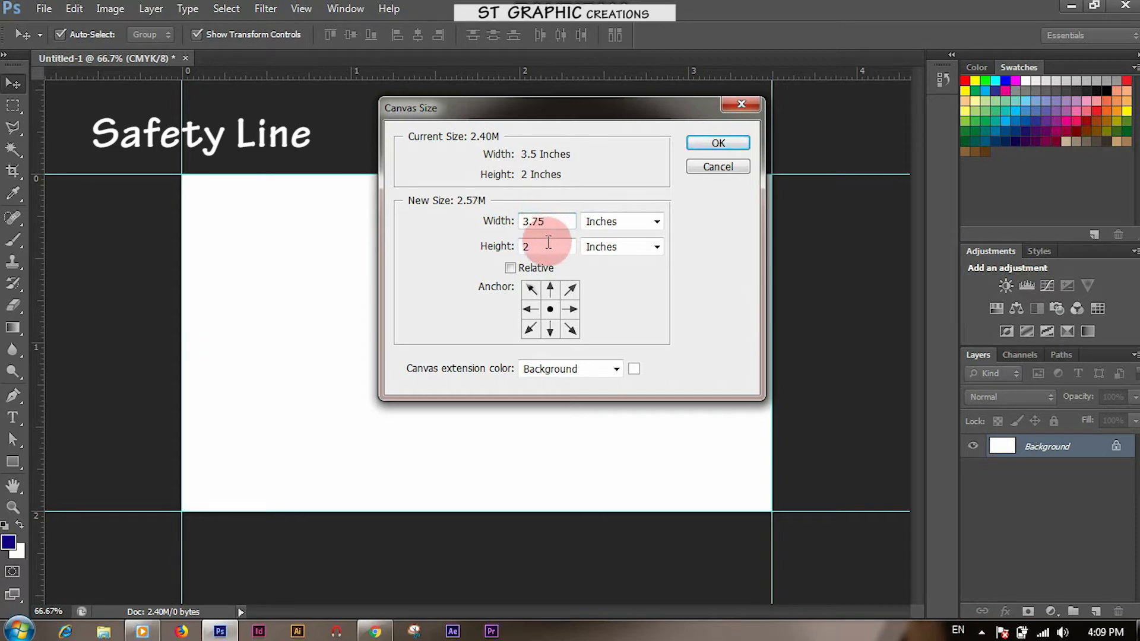
text(.25)
click(537, 246)
click(565, 216)
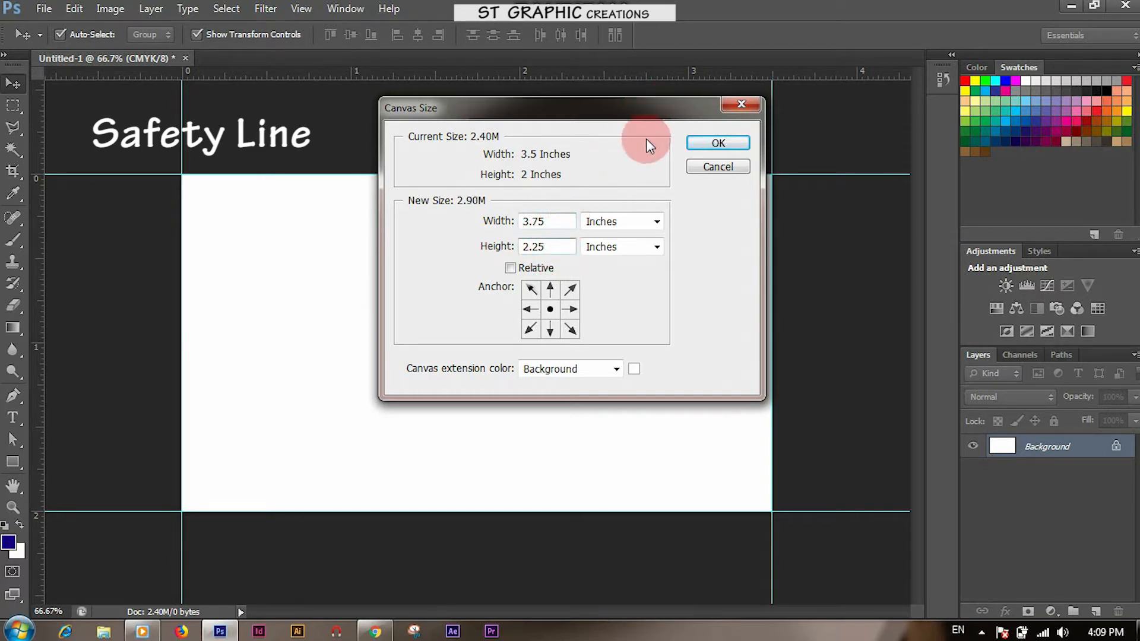
click(717, 143)
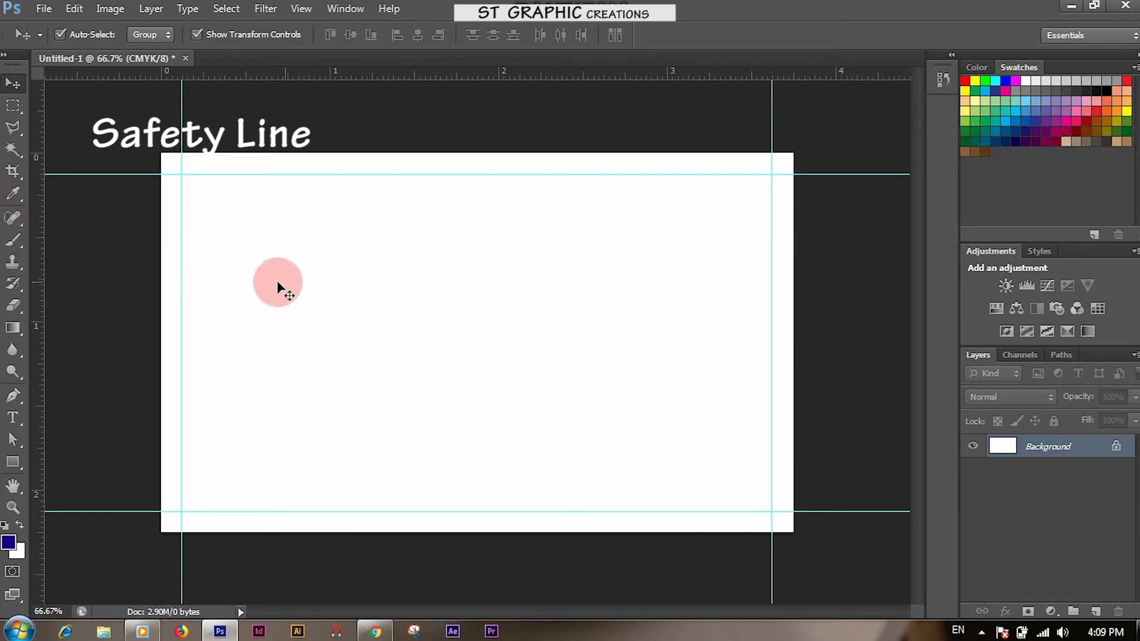
Use a small square selection at the top-left corner to add top and left safety guides
key(ctrl+plus)
drag(145, 216, 468, 347)
key(ctrl+plus)
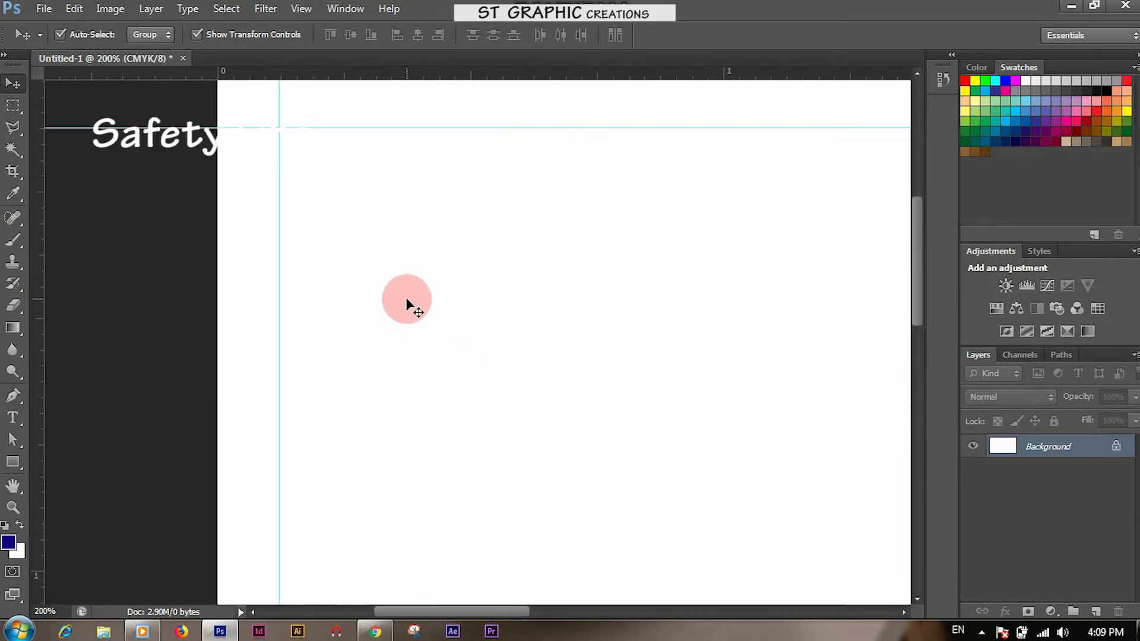
drag(333, 226, 346, 300)
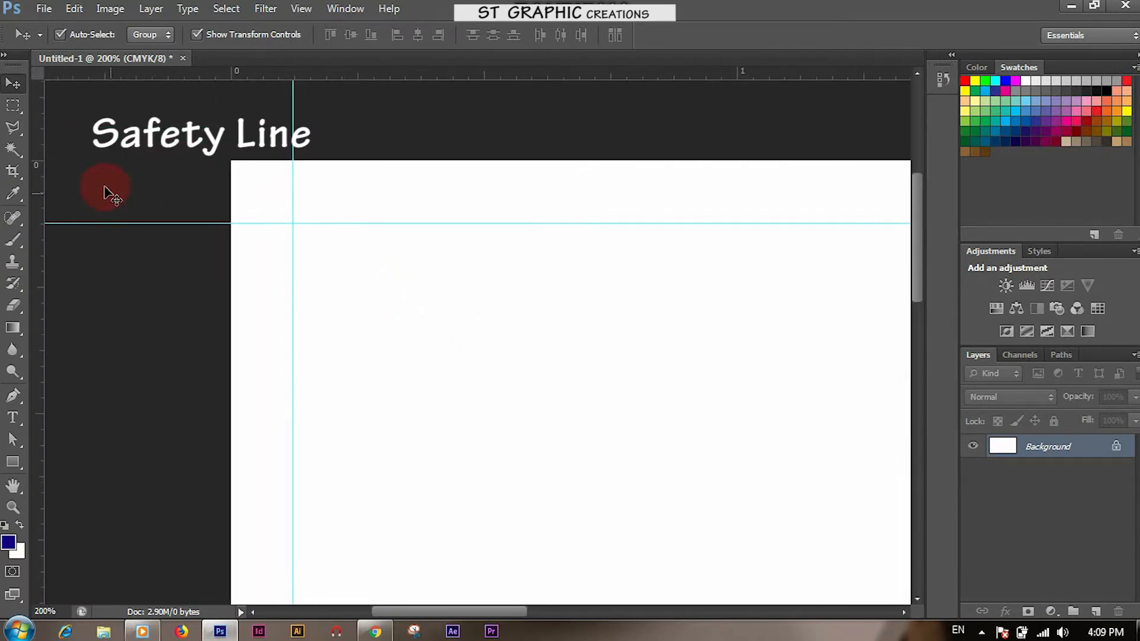
click(13, 106)
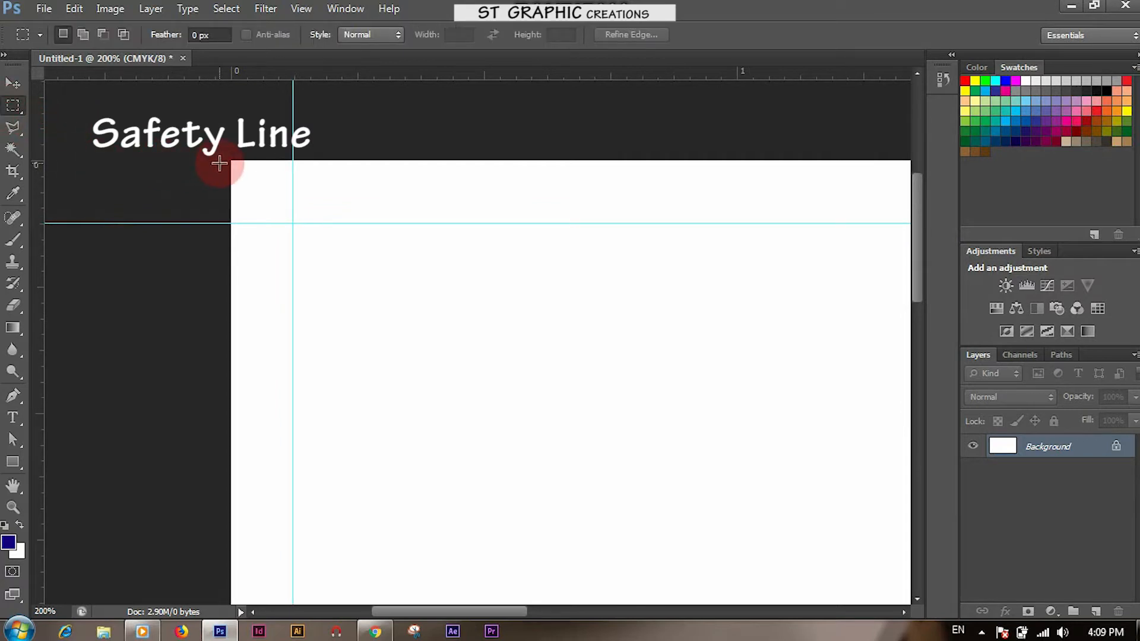
drag(230, 160, 291, 223)
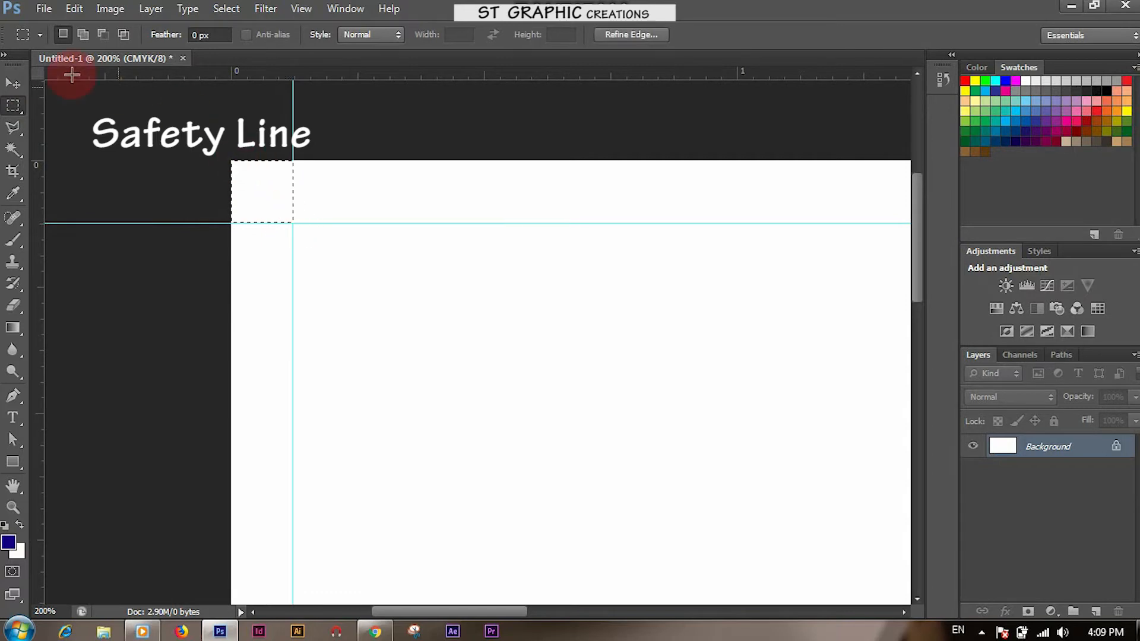
click(13, 84)
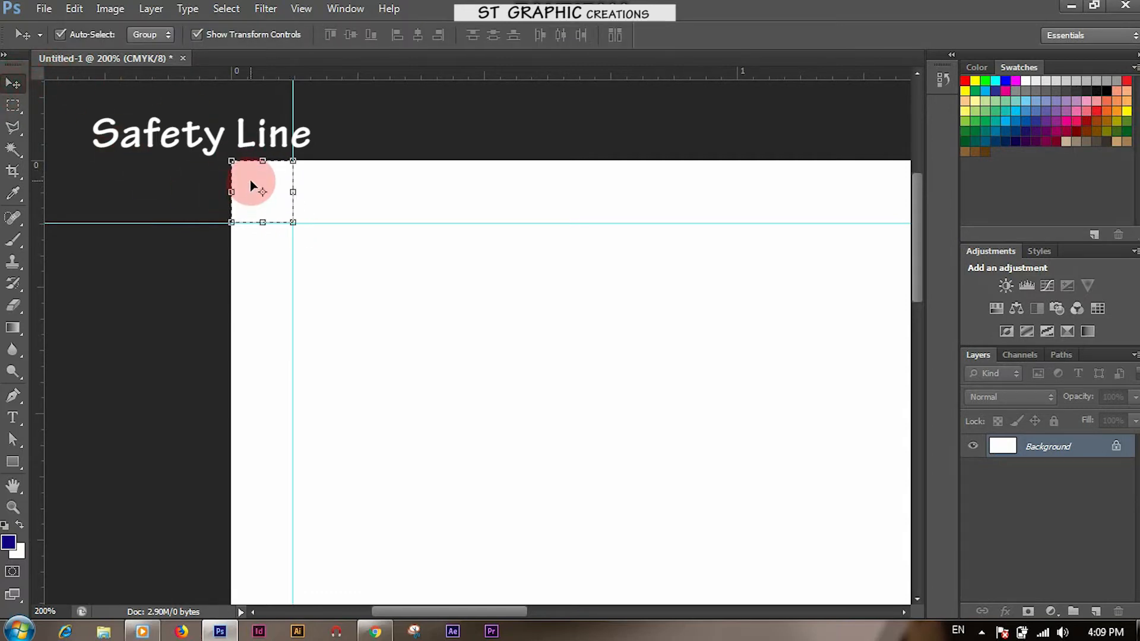
drag(251, 181, 309, 187)
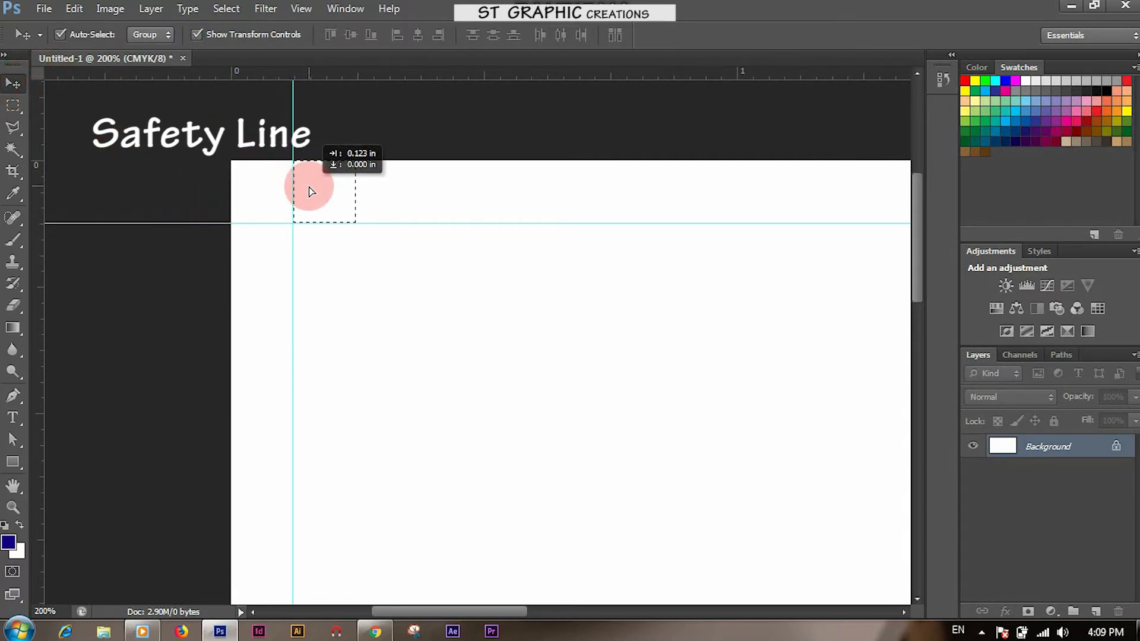
drag(309, 191, 308, 244)
drag(366, 74, 376, 285)
drag(37, 242, 352, 269)
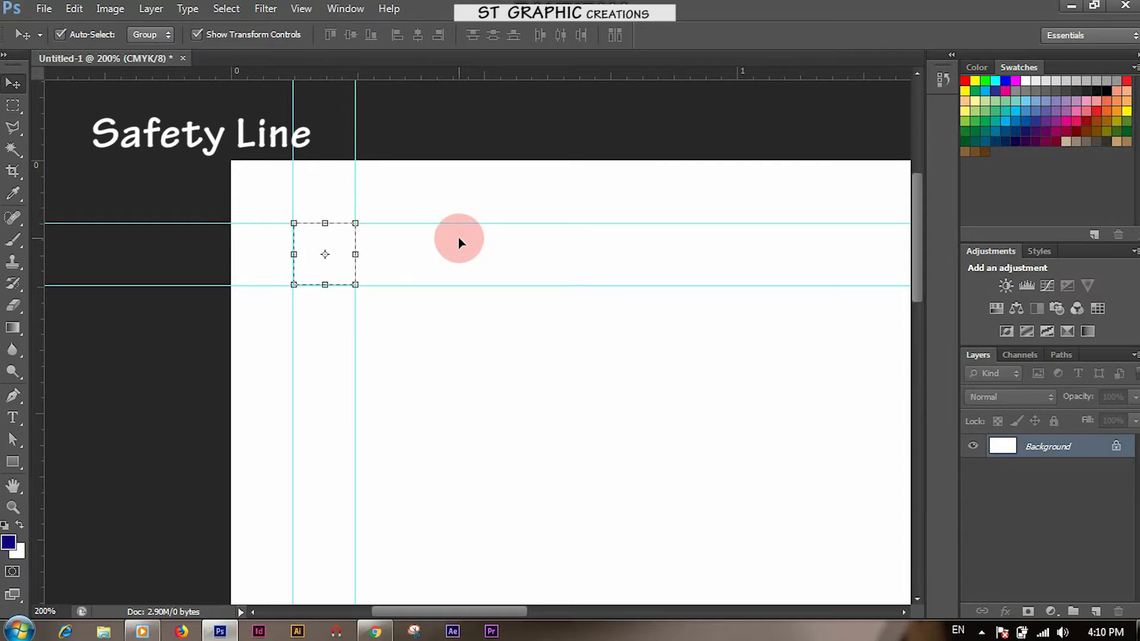
Slide the square to the bottom and right edges and add the bottom and right safety guides
key(ctrl+minus)
drag(580, 422, 421, 322)
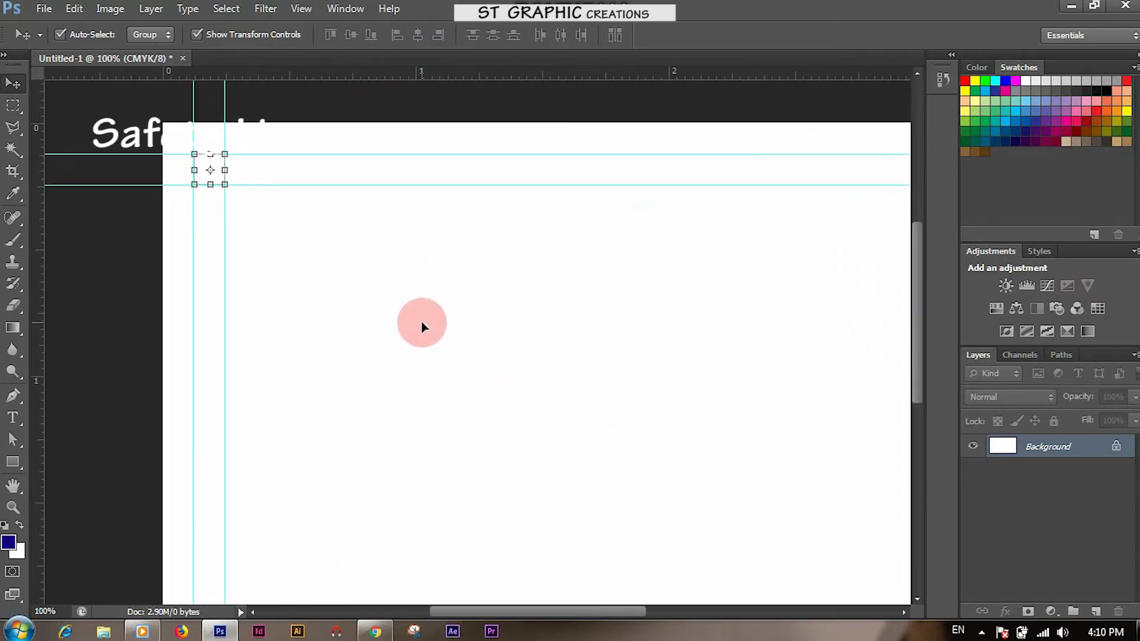
key(ctrl+minus)
click(196, 34)
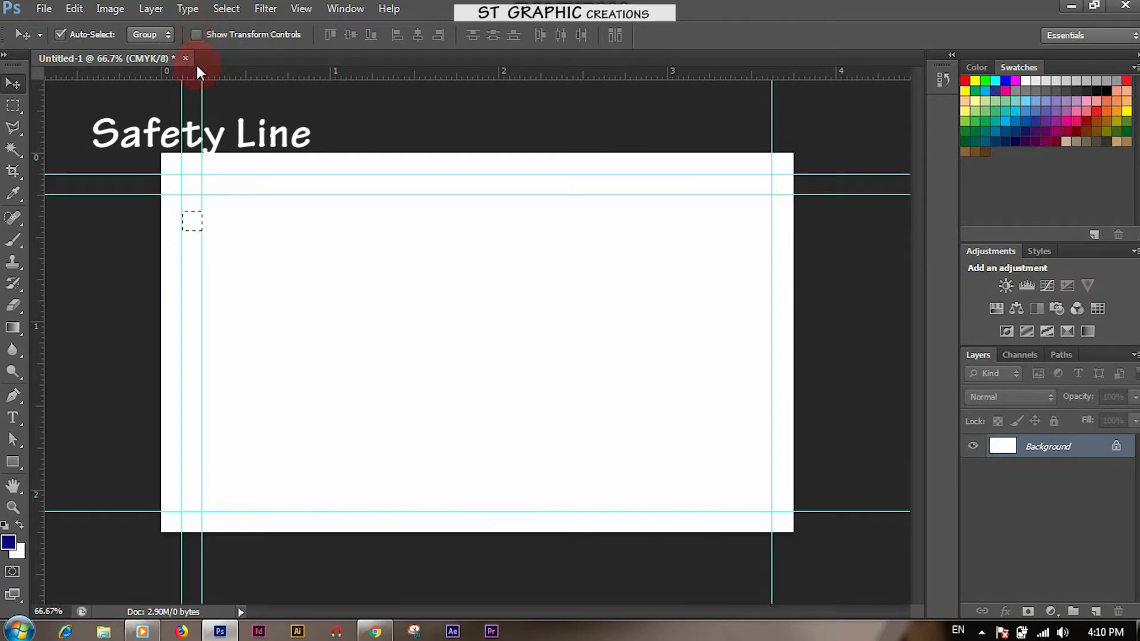
drag(195, 222, 193, 498)
drag(318, 77, 315, 490)
drag(191, 503, 757, 508)
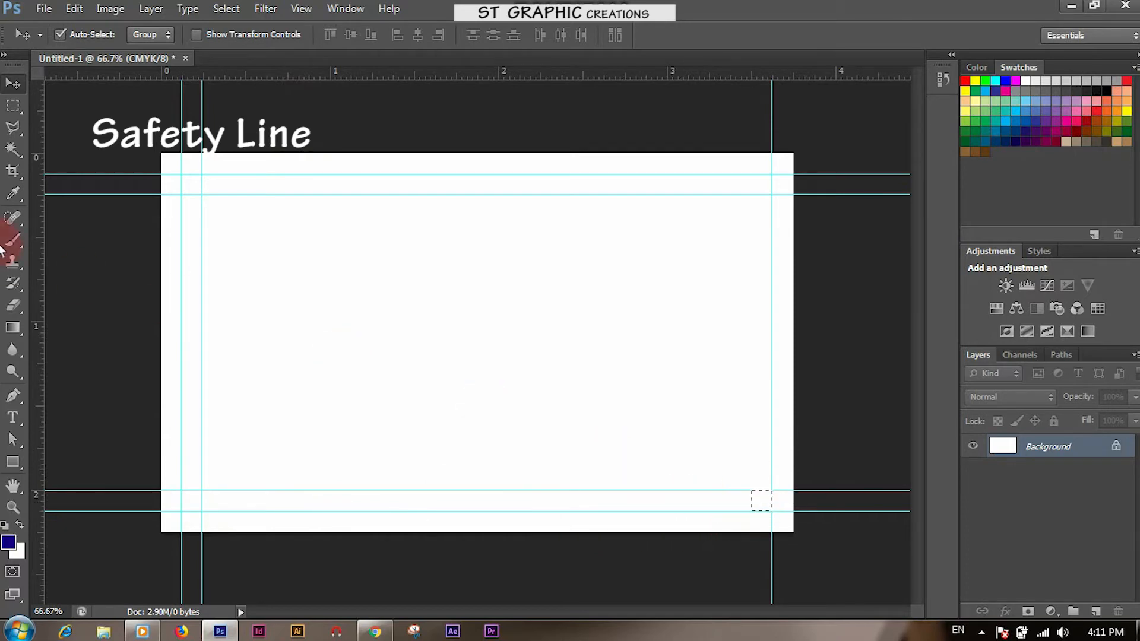
drag(36, 239, 755, 368)
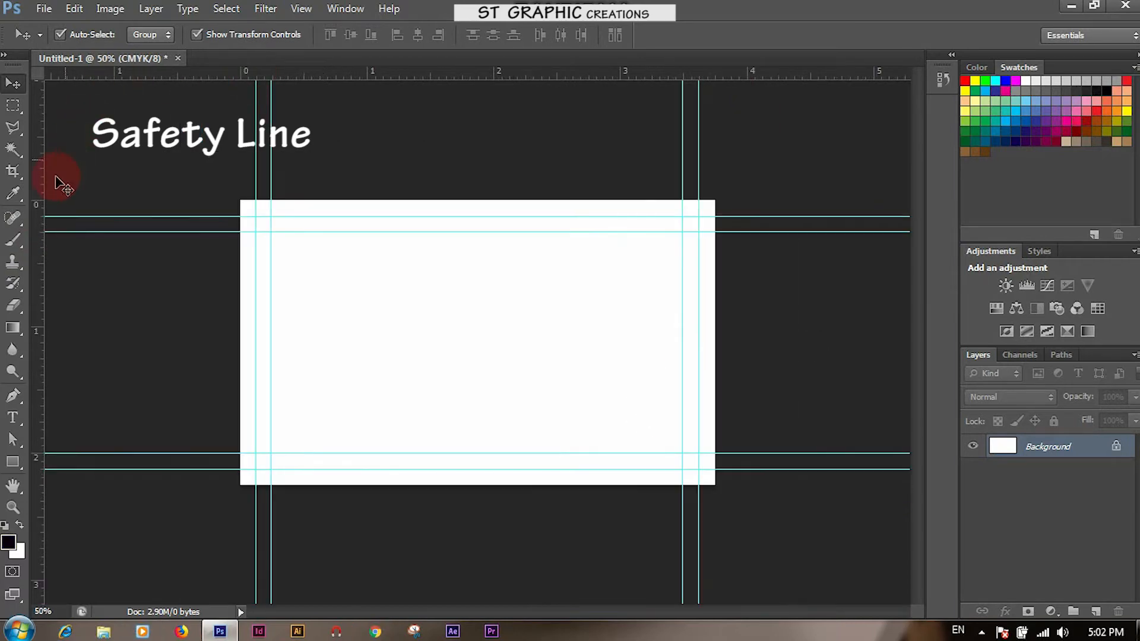
Pen-draw a black shape over the card's left side with a right edge curving to the bottom guide
click(13, 394)
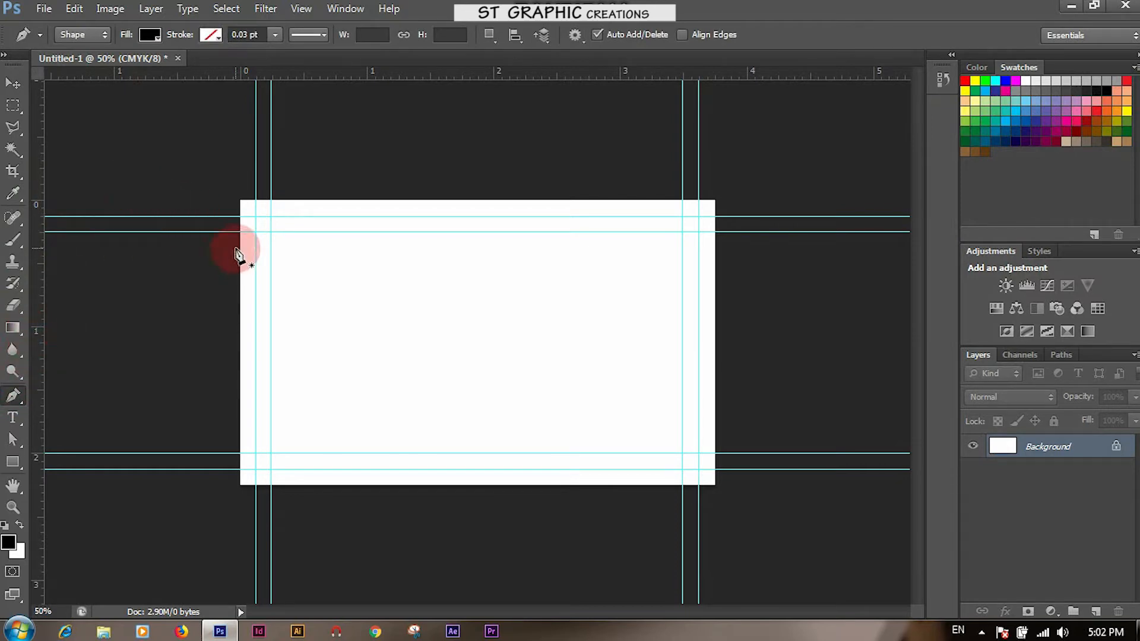
click(414, 200)
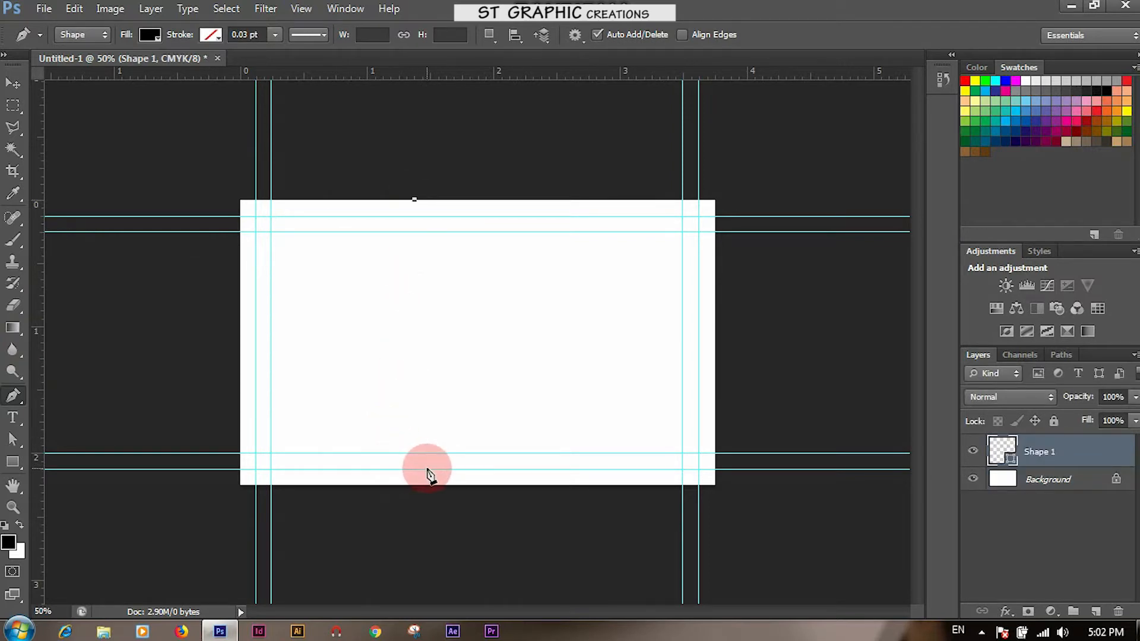
drag(427, 469, 334, 622)
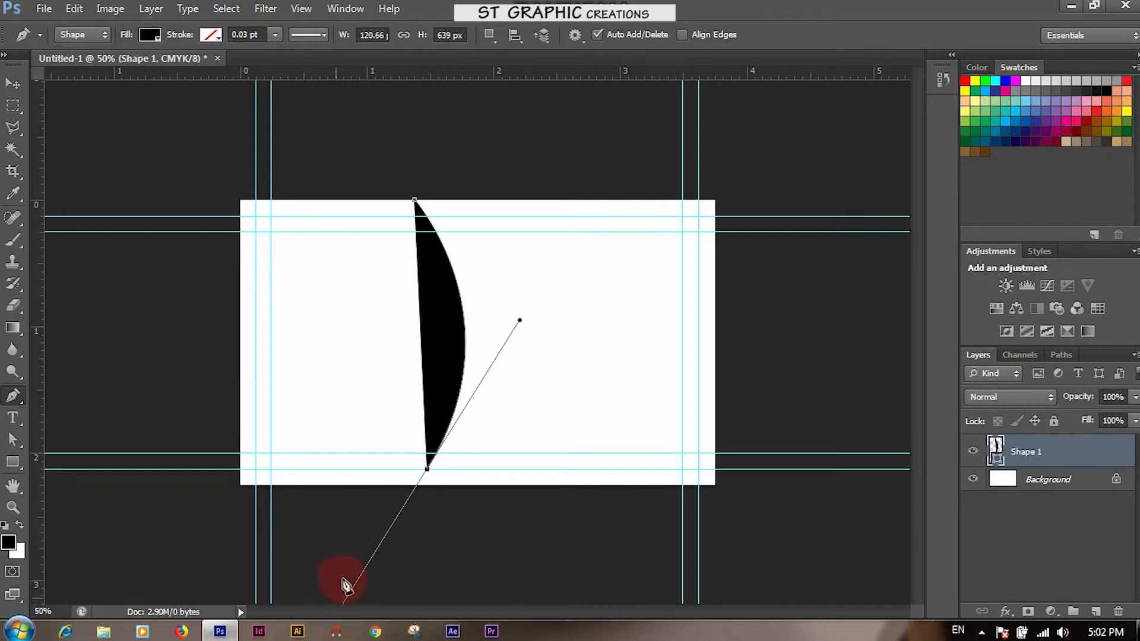
click(427, 469)
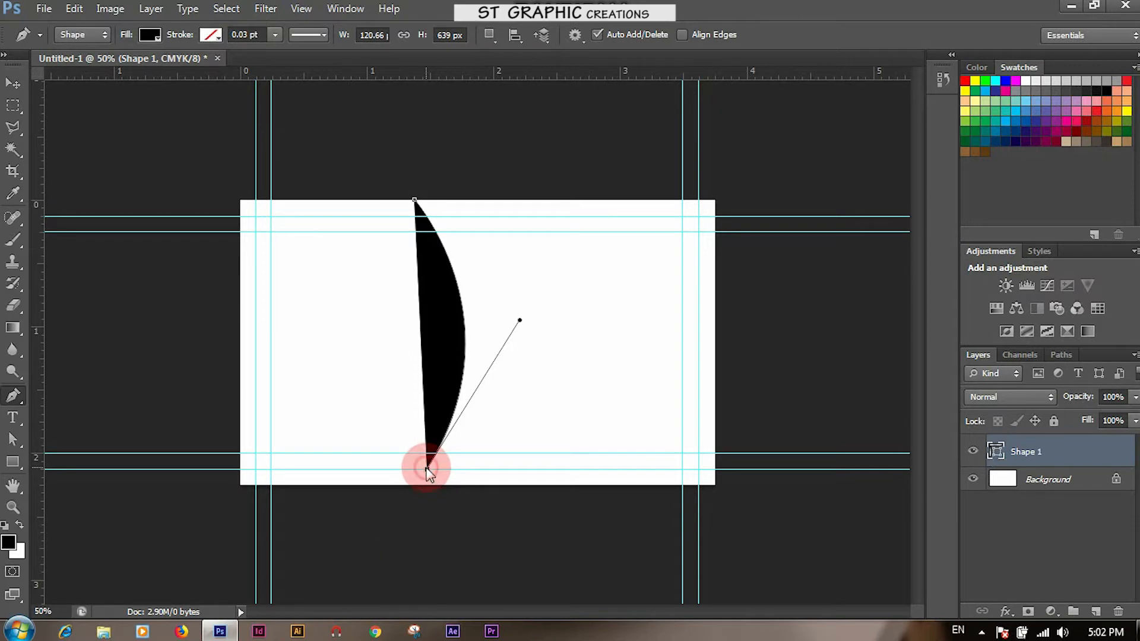
click(240, 468)
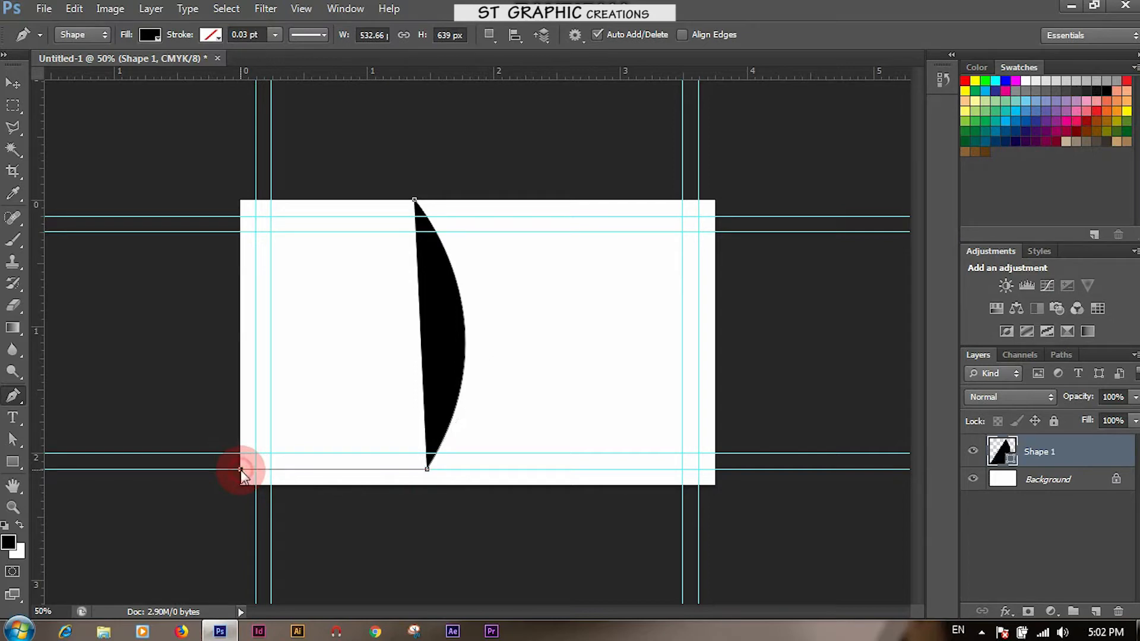
click(240, 199)
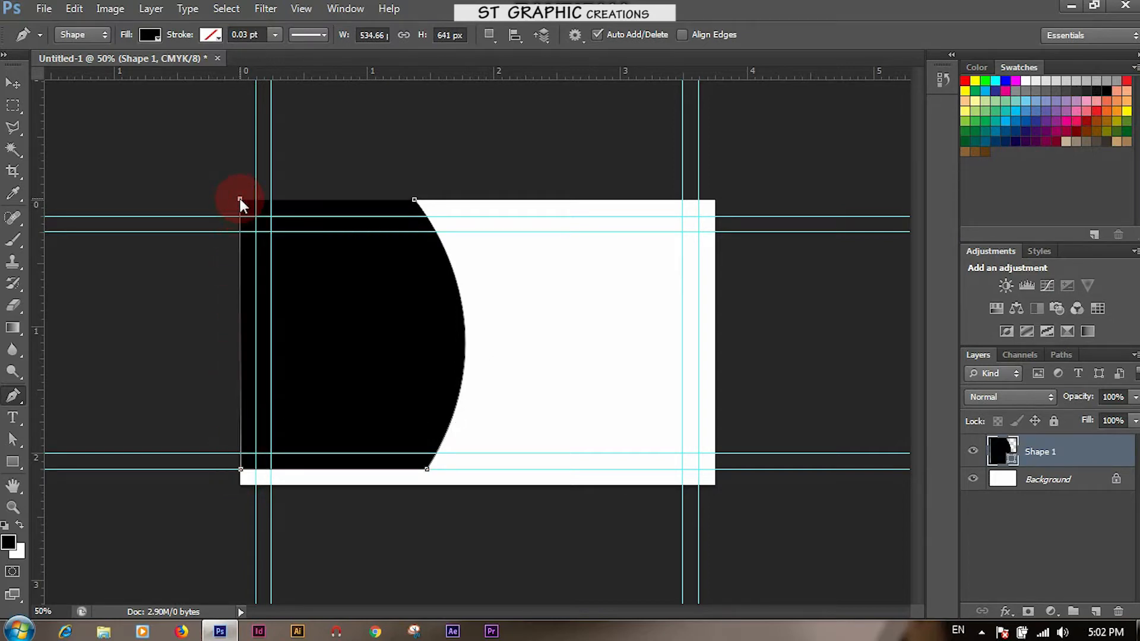
click(415, 201)
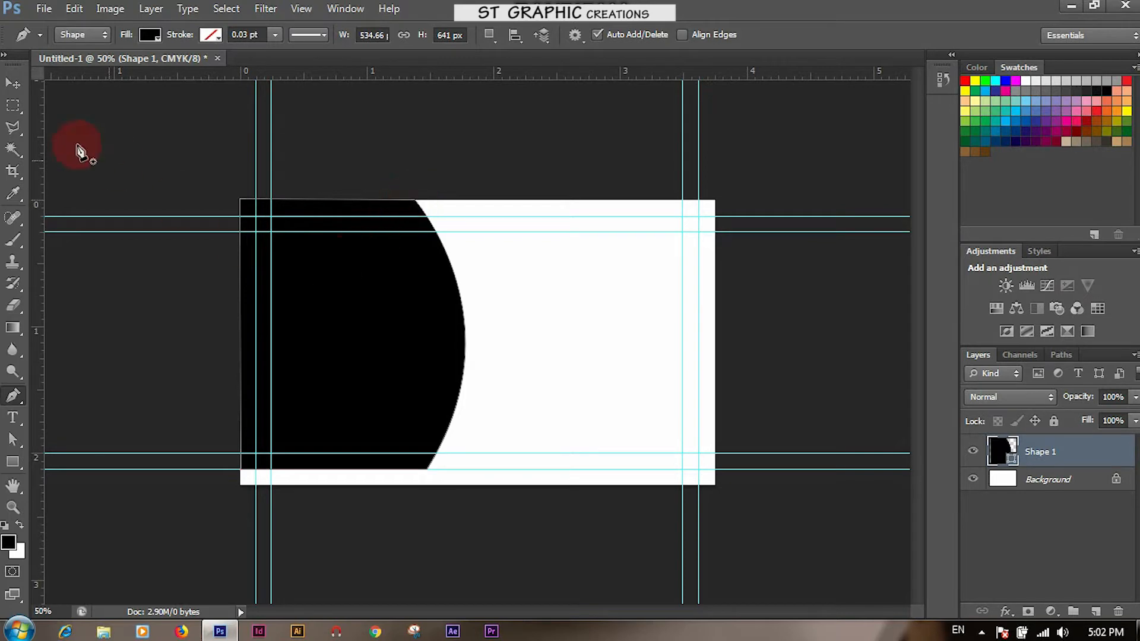
click(13, 83)
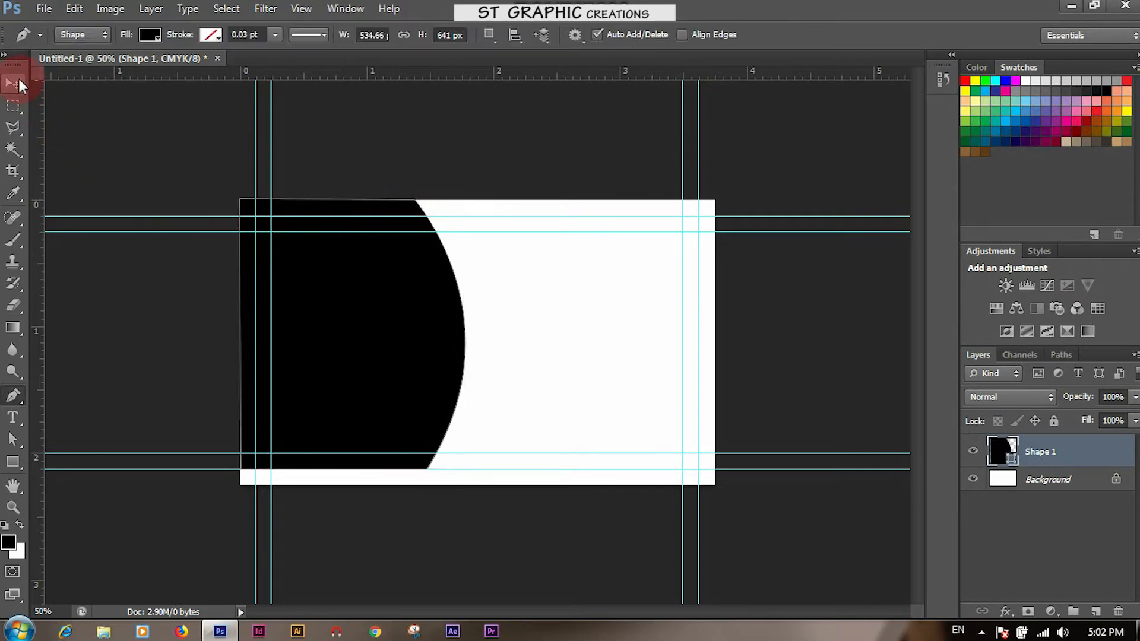
click(13, 83)
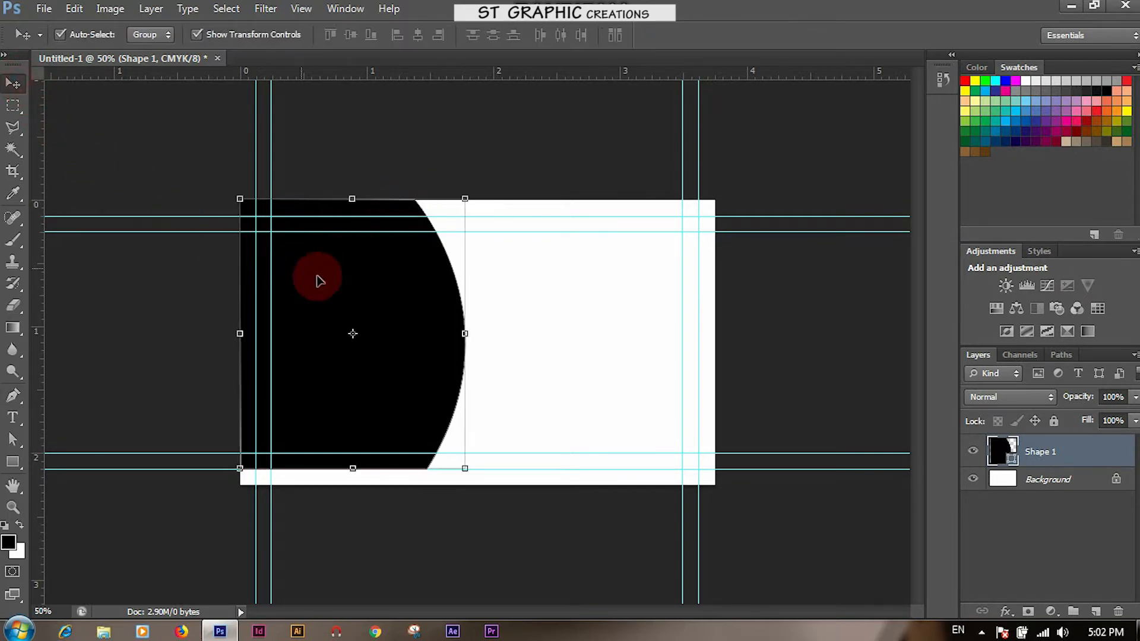
Stretch Shape 1 slightly above the card's top edge with Free Transform
click(352, 199)
drag(352, 198, 350, 191)
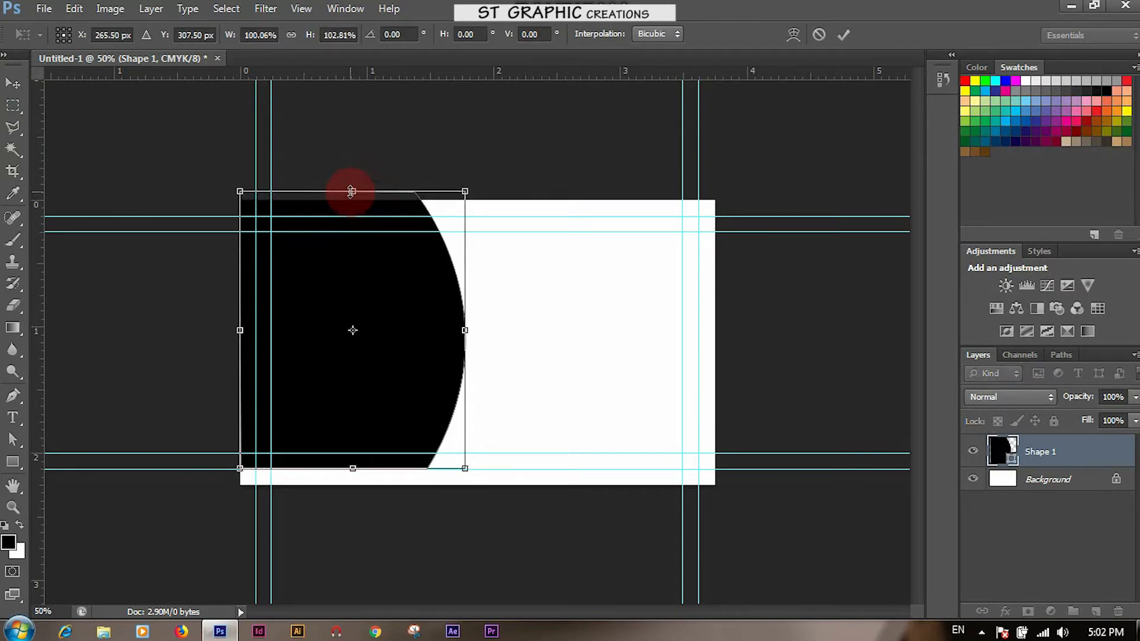
key(Return)
Set the foreground colour to #ee2c7d and fill the curved shape pink
click(15, 539)
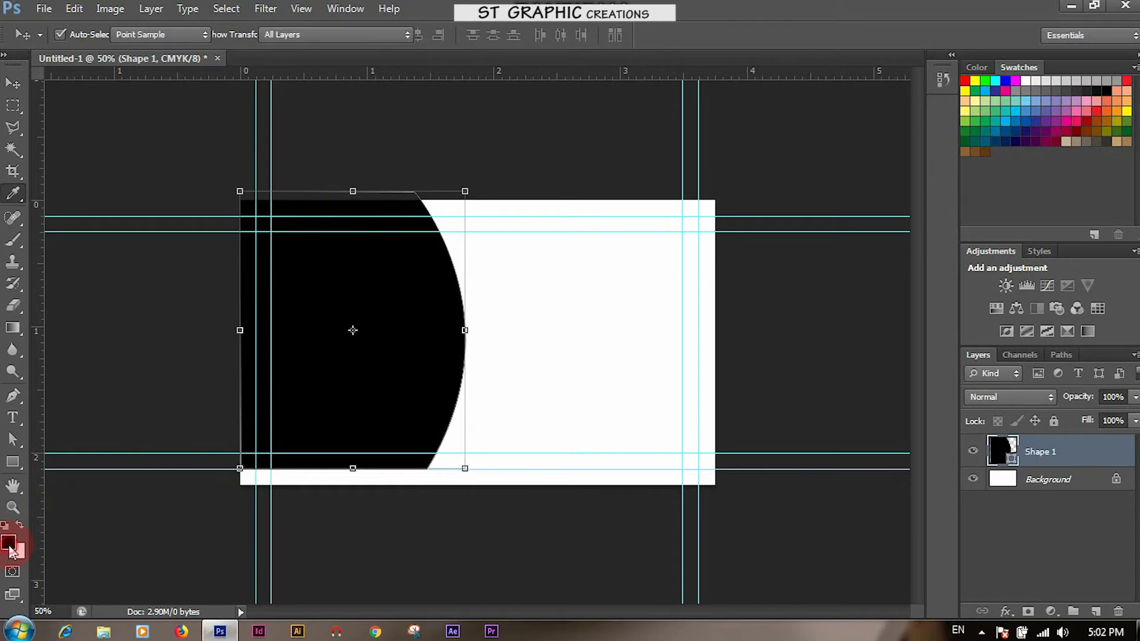
drag(1059, 420, 1001, 428)
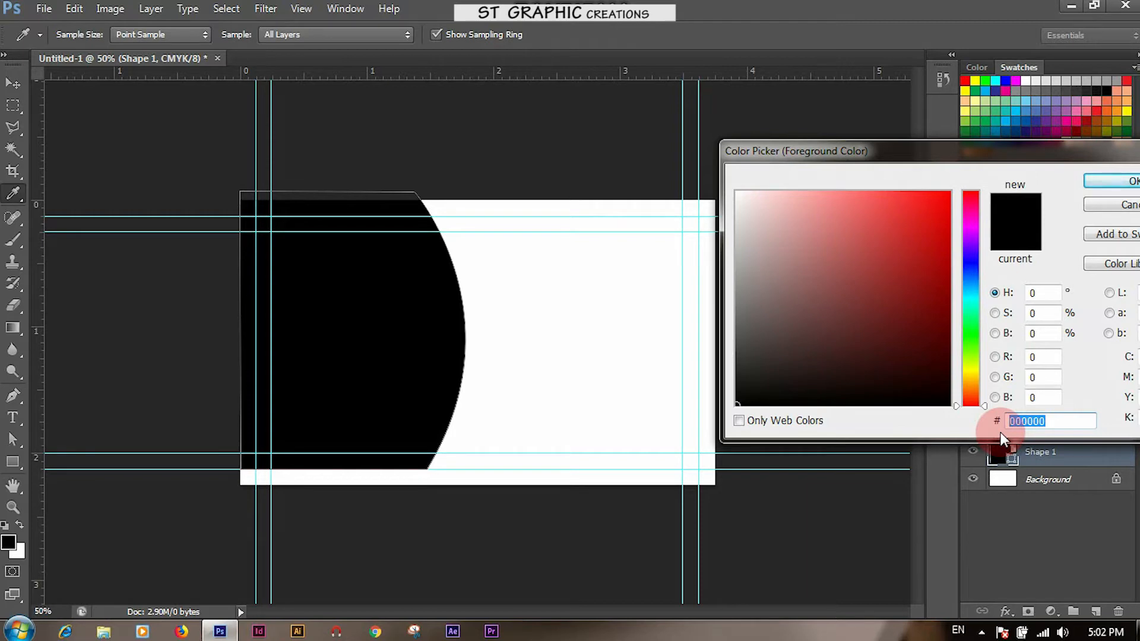
text(ee)
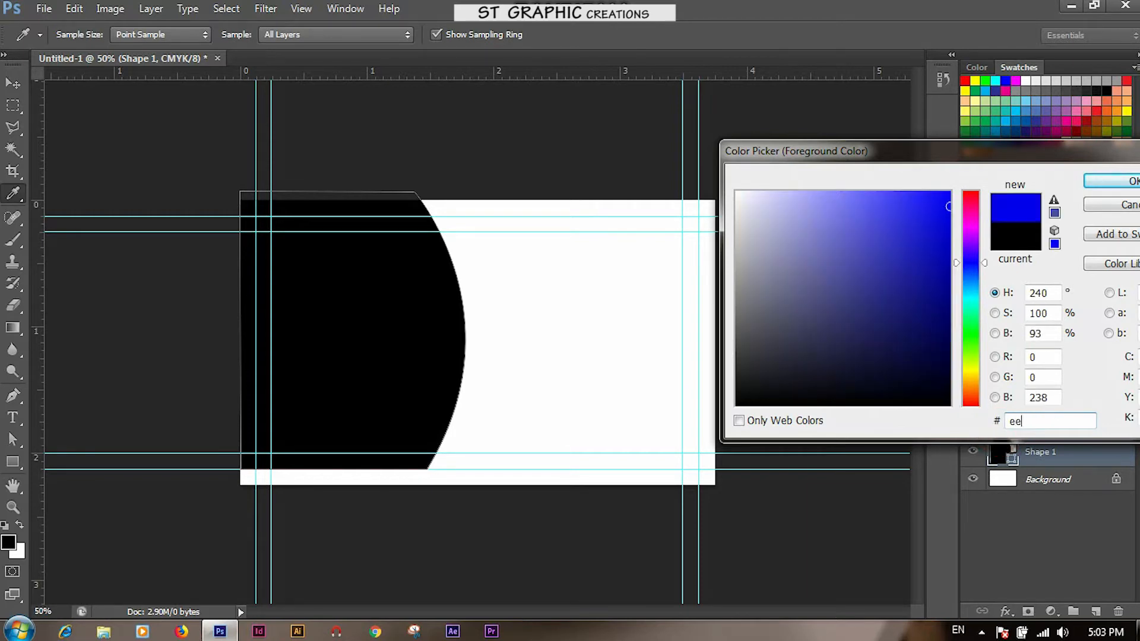
text(2c)
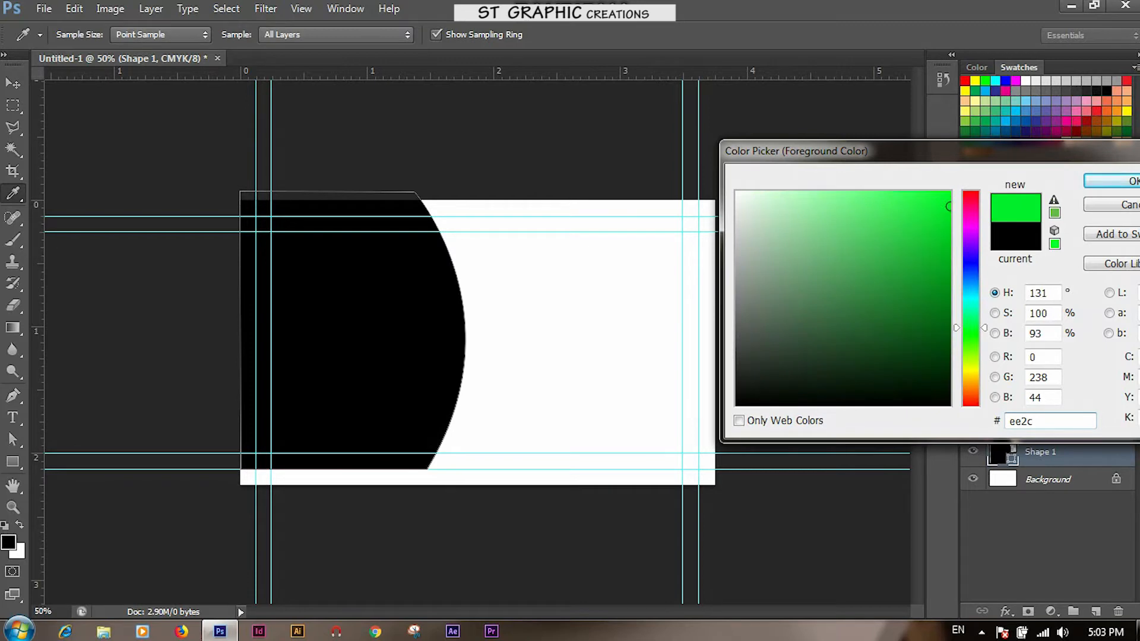
text(7d)
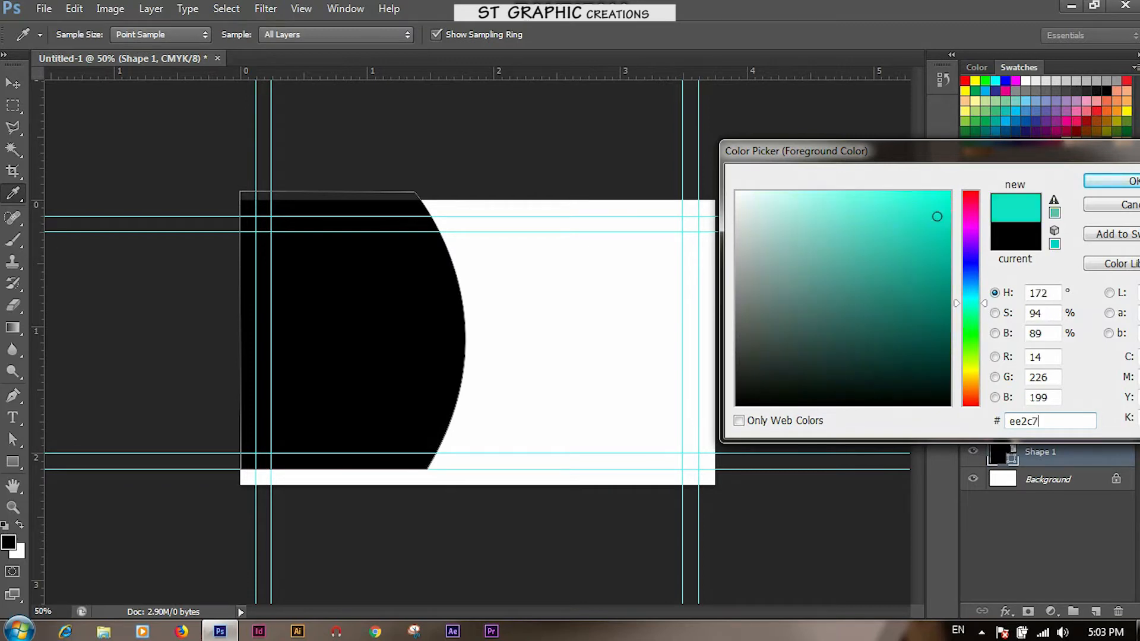
click(1092, 179)
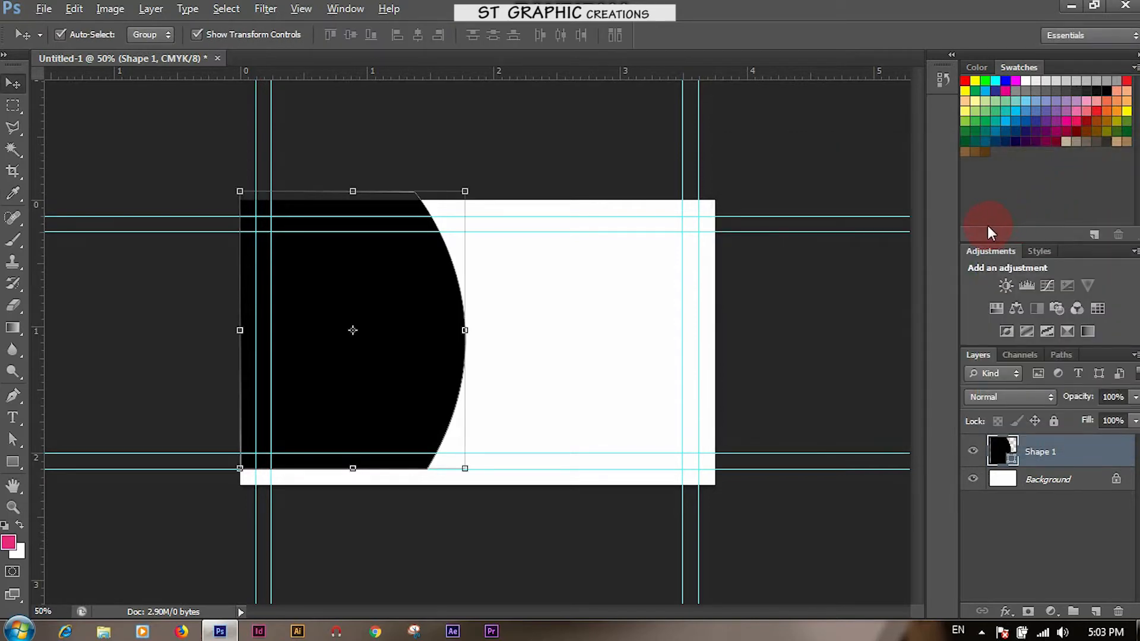
key(alt+BackSpace)
click(555, 299)
click(423, 325)
click(518, 358)
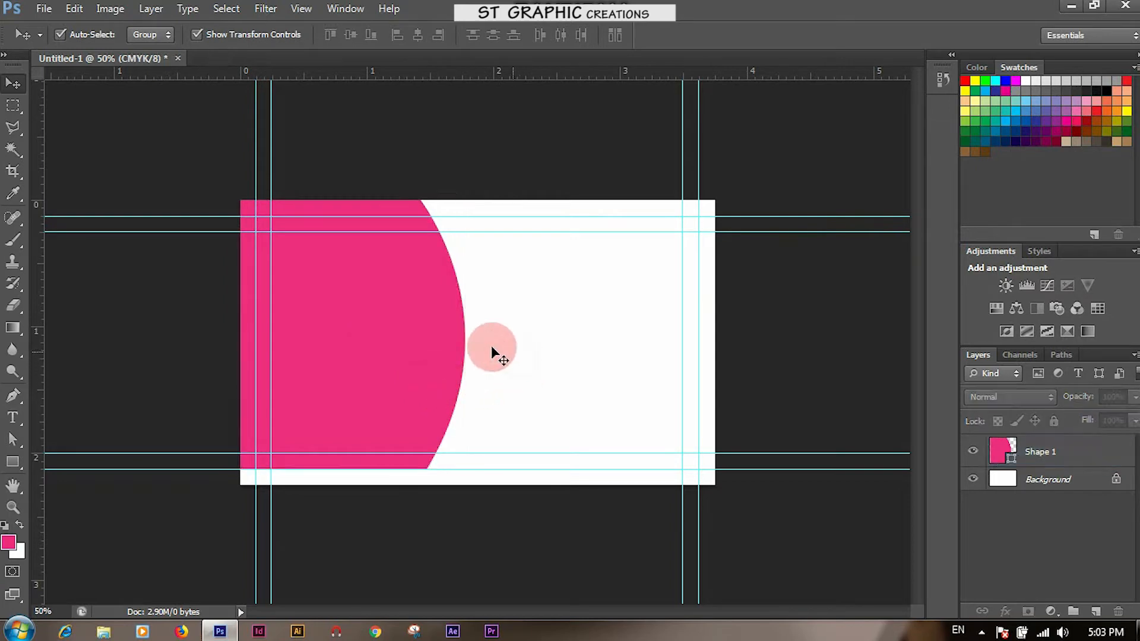
click(438, 330)
click(629, 352)
click(741, 390)
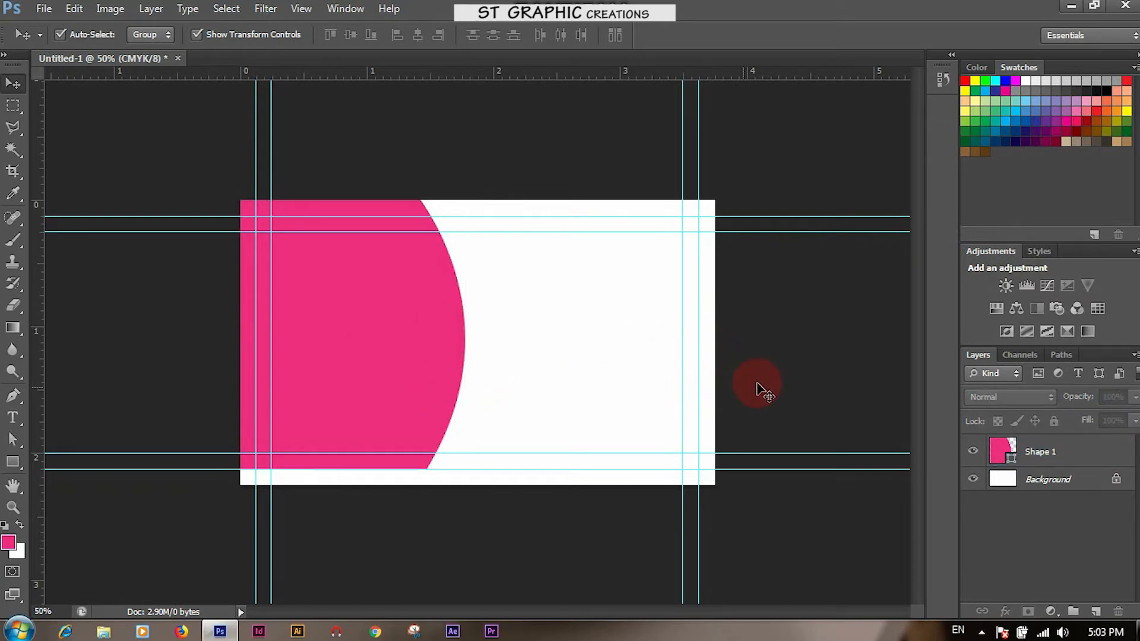
click(669, 366)
click(417, 354)
Duplicate Shape 1 as Shape 1 copy and hide the original layer
click(1059, 452)
key(ctrl+j)
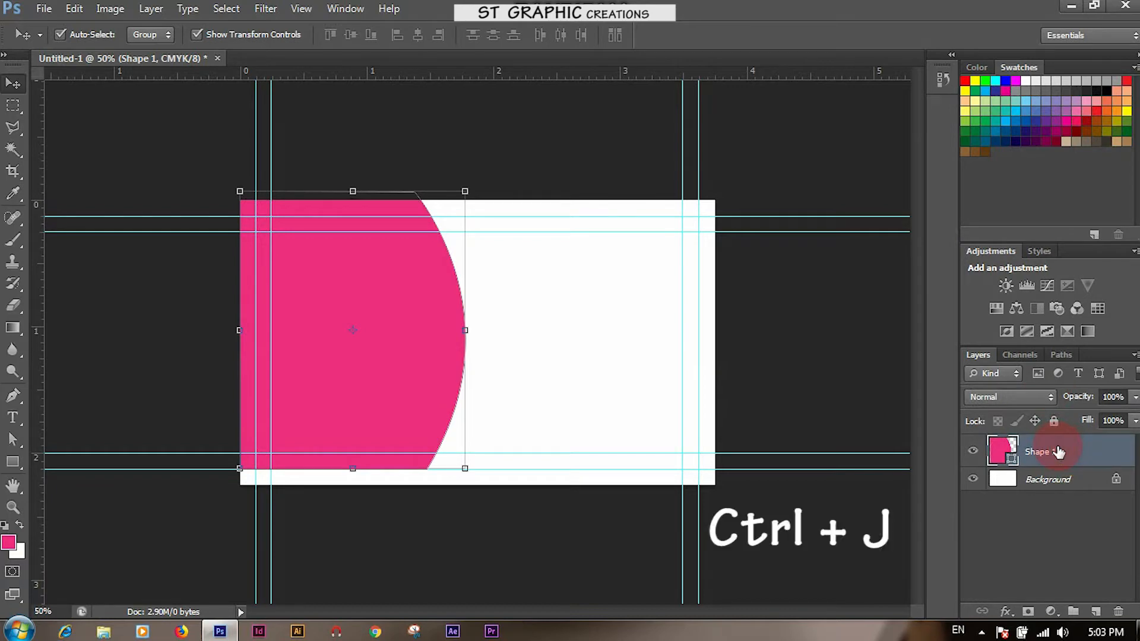
key(ctrl+j)
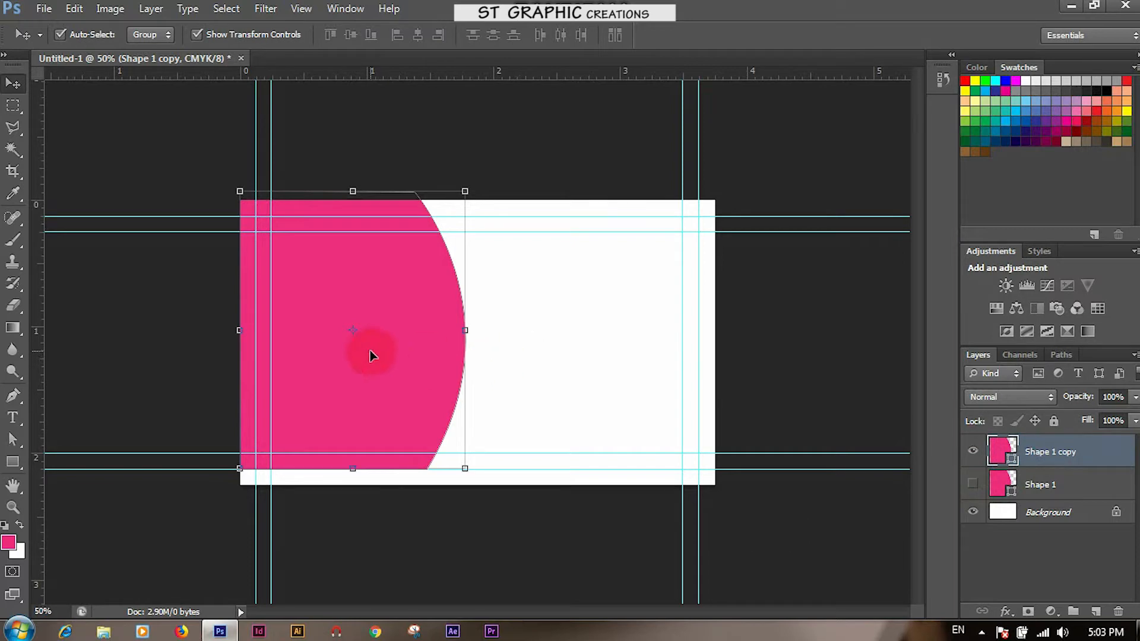
click(512, 321)
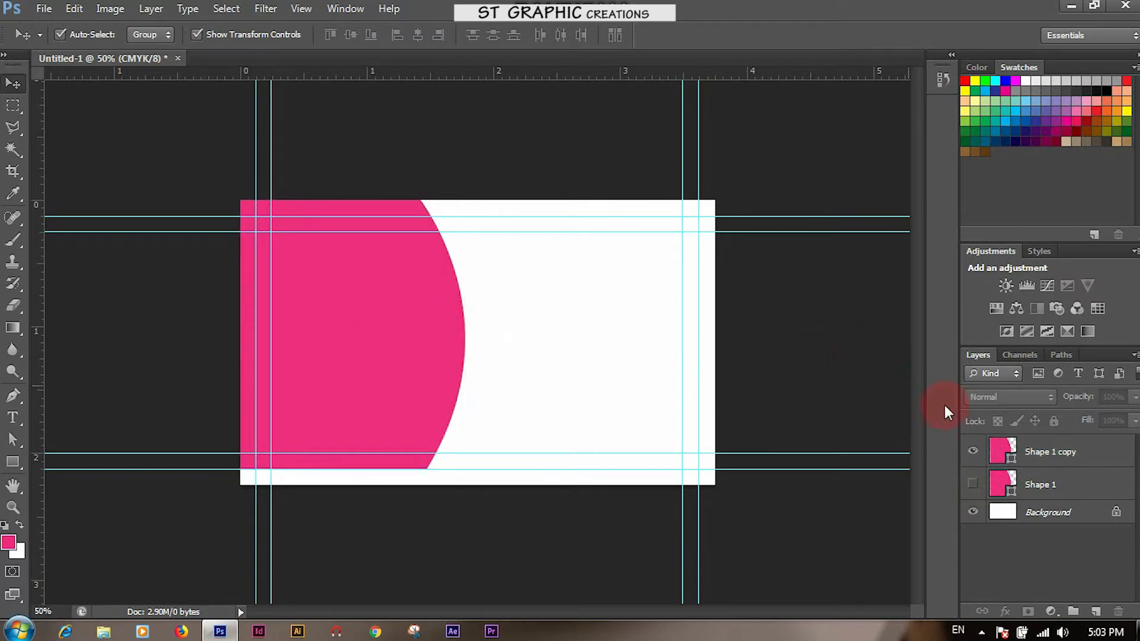
click(999, 451)
click(1067, 453)
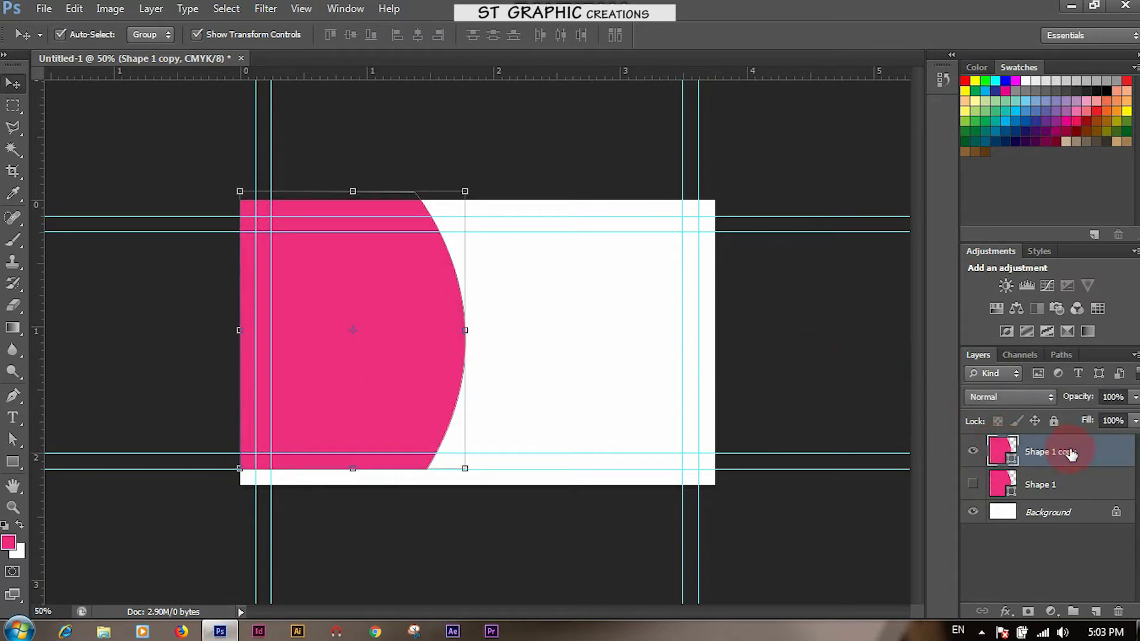
click(44, 8)
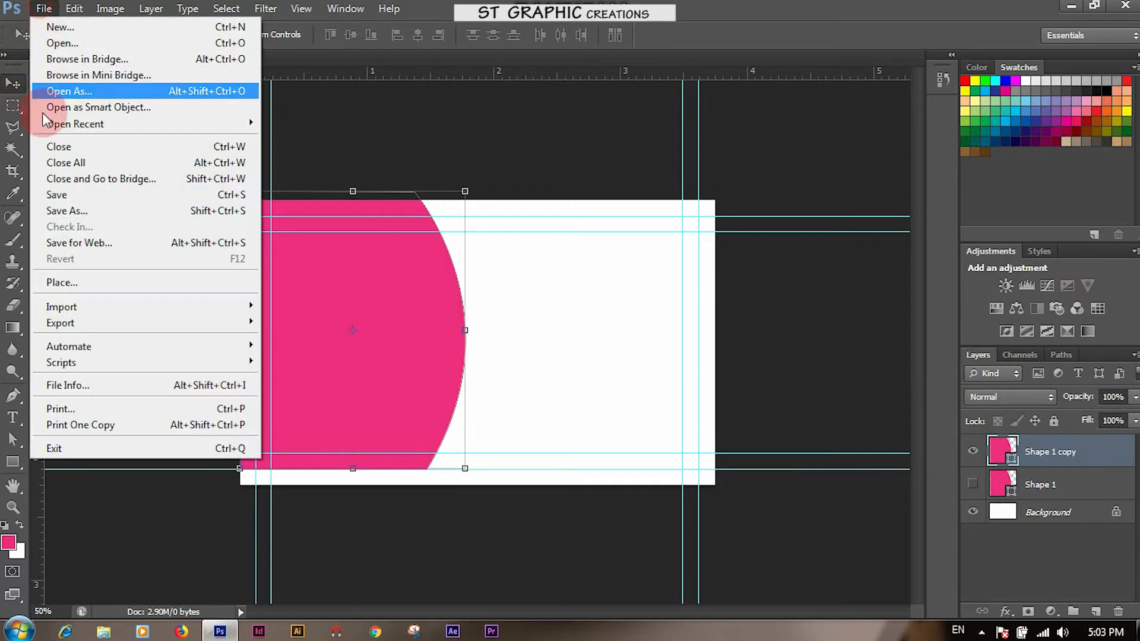
Place the woman's portrait photo, rasterize it, and clip it to the curved shape
click(58, 283)
double_click(604, 217)
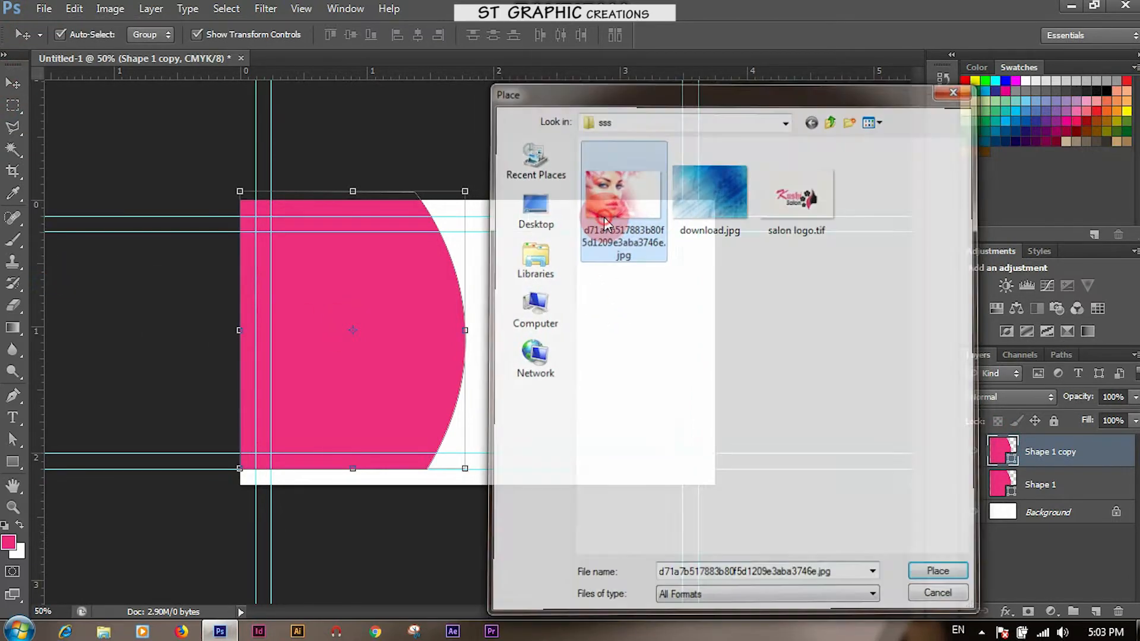
key(Return)
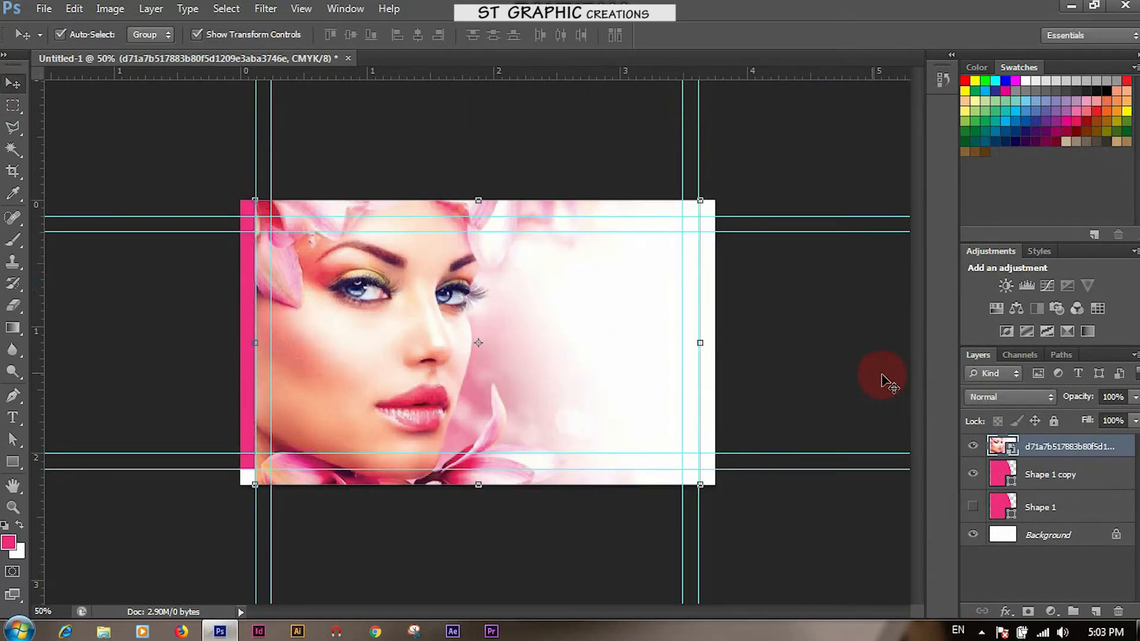
right_click(1028, 444)
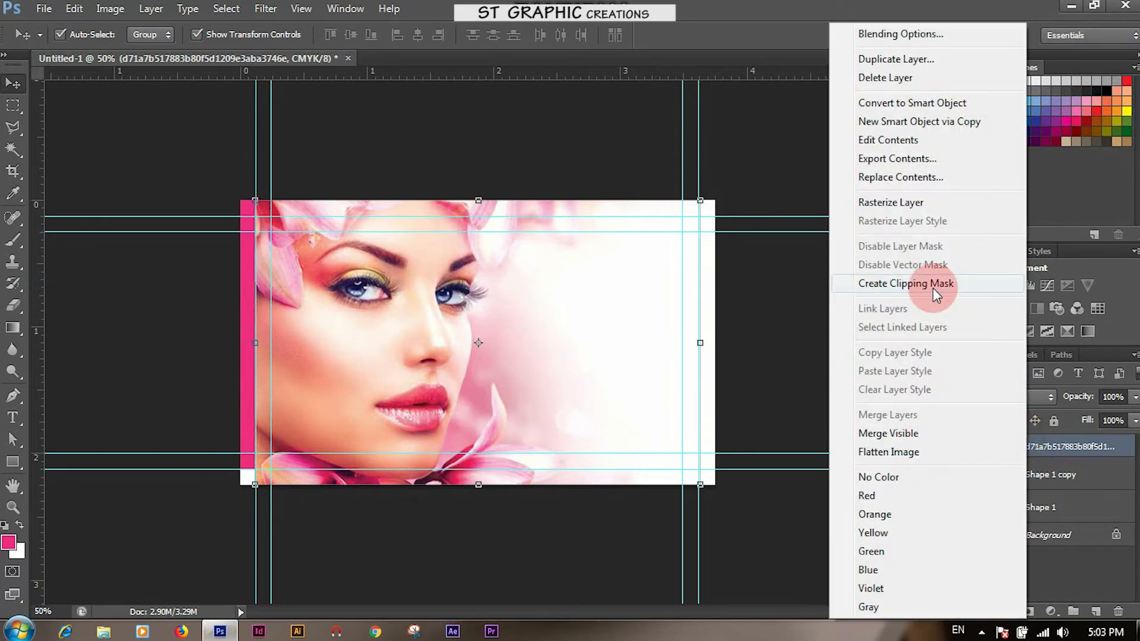
click(890, 196)
right_click(1027, 452)
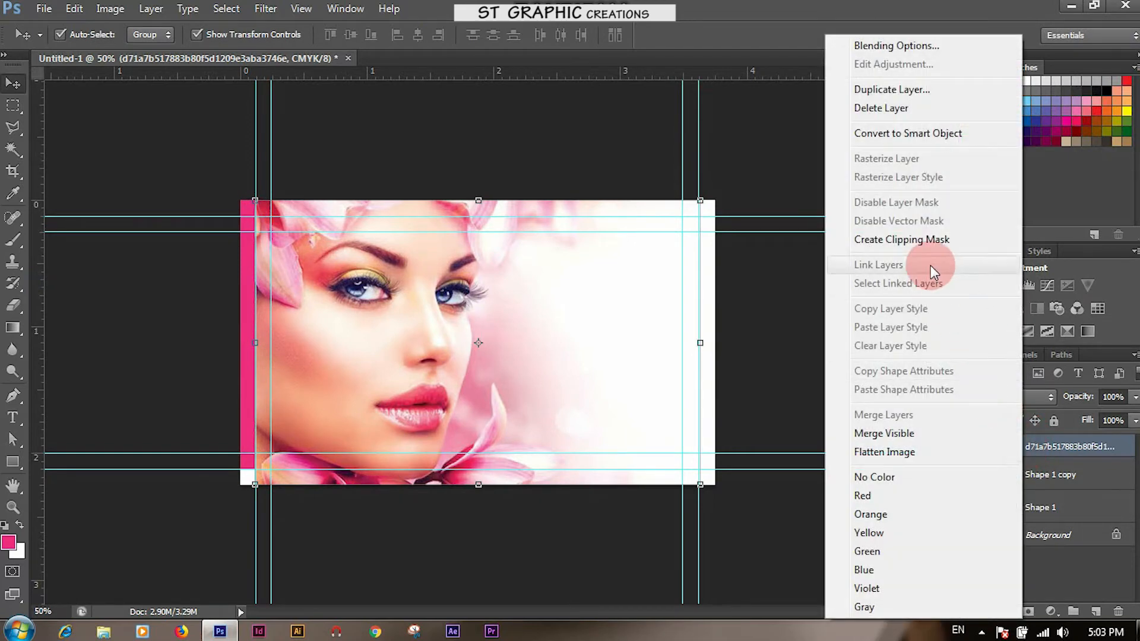
click(918, 241)
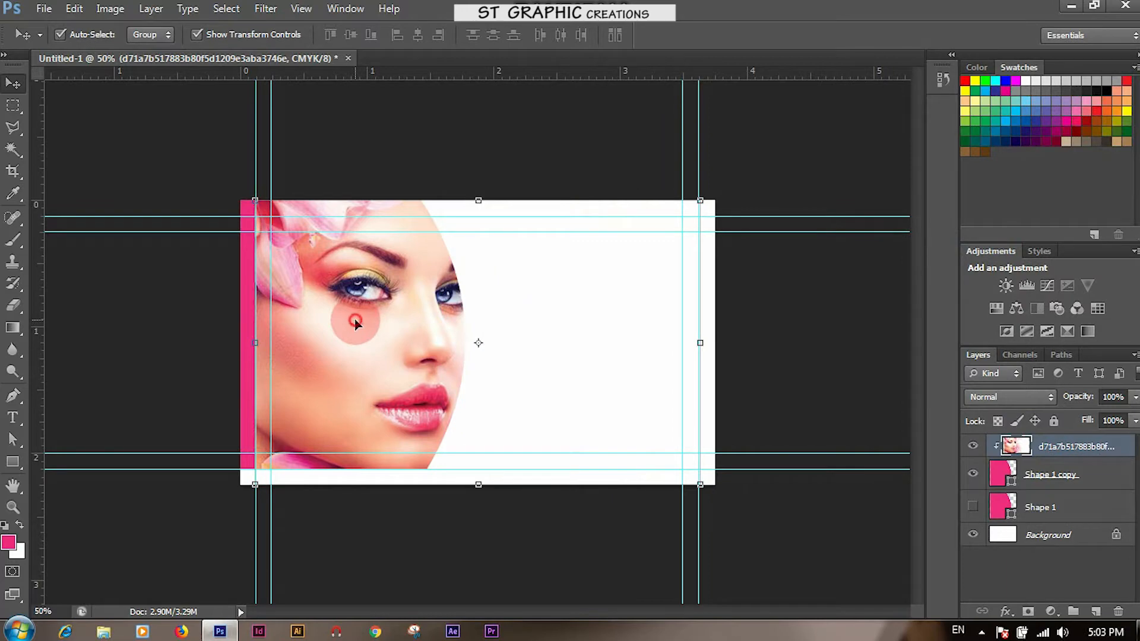
Resize and reposition the clipped photo so her face fills the curved panel
drag(700, 484, 573, 475)
drag(348, 353, 322, 343)
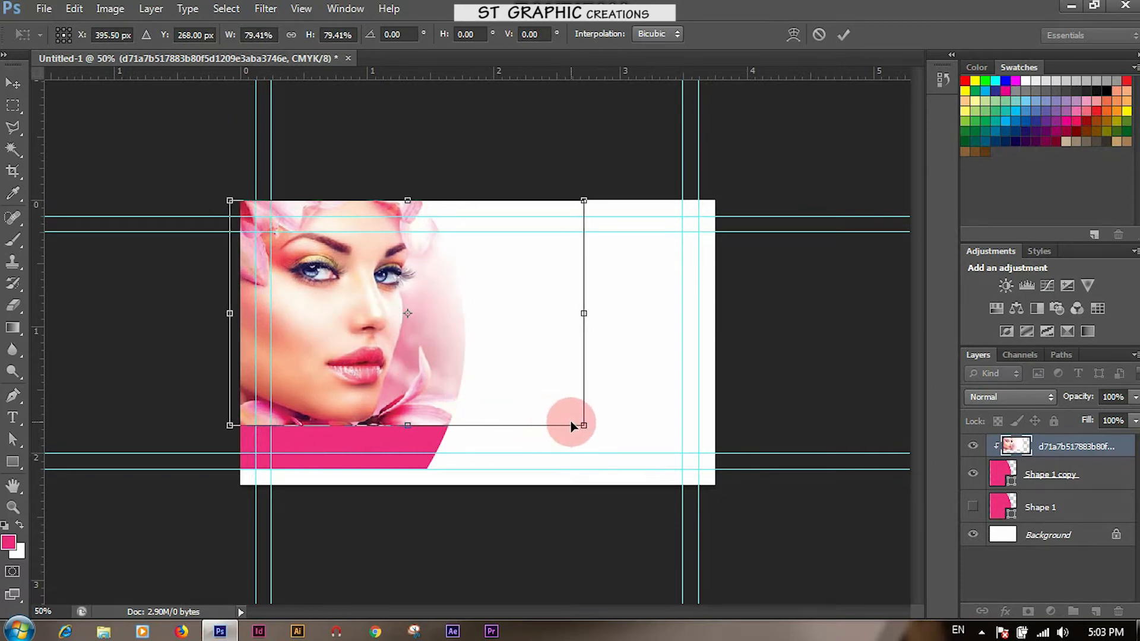
drag(583, 425, 638, 482)
drag(336, 372, 328, 378)
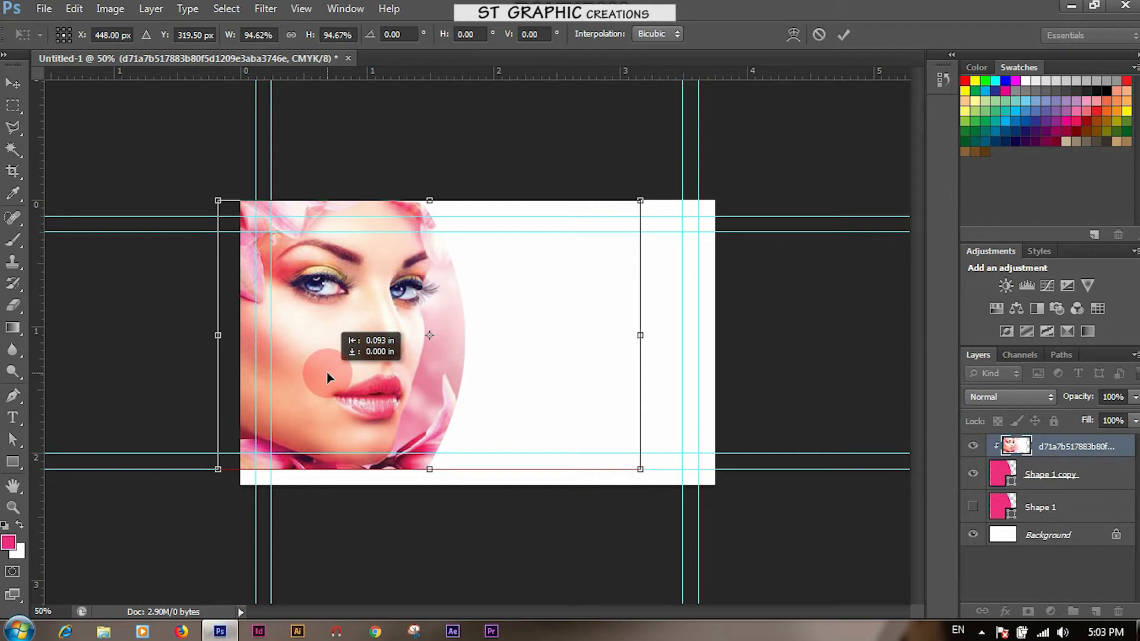
drag(328, 378, 329, 378)
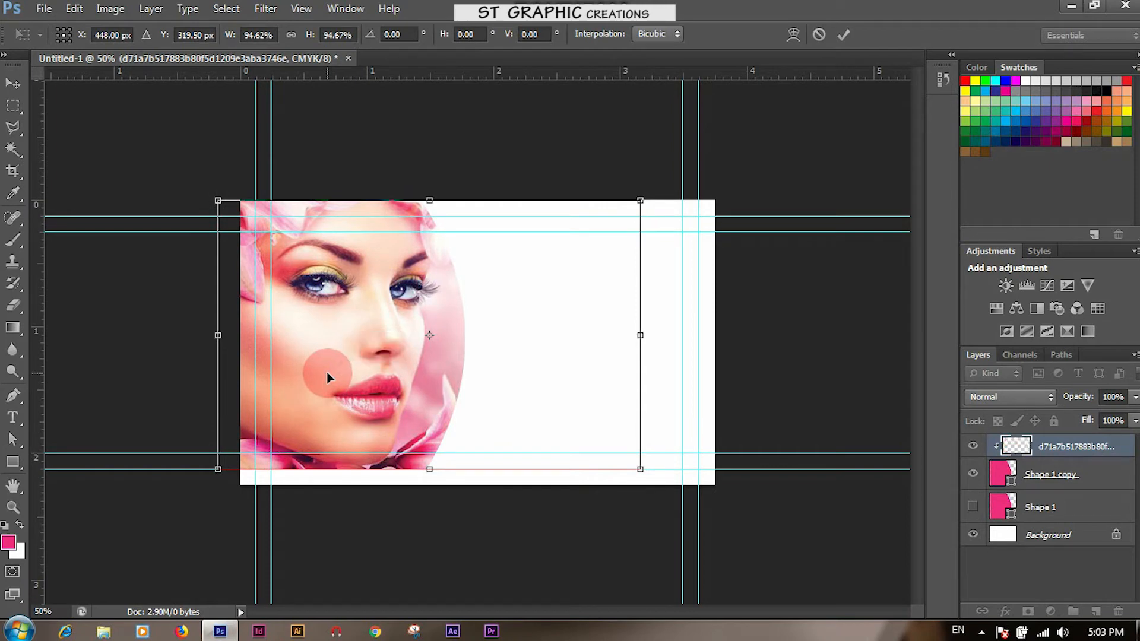
key(Return)
Show Shape 1 and nudge it right, leaving a thin pink curved border beside the photo
click(972, 506)
click(1055, 507)
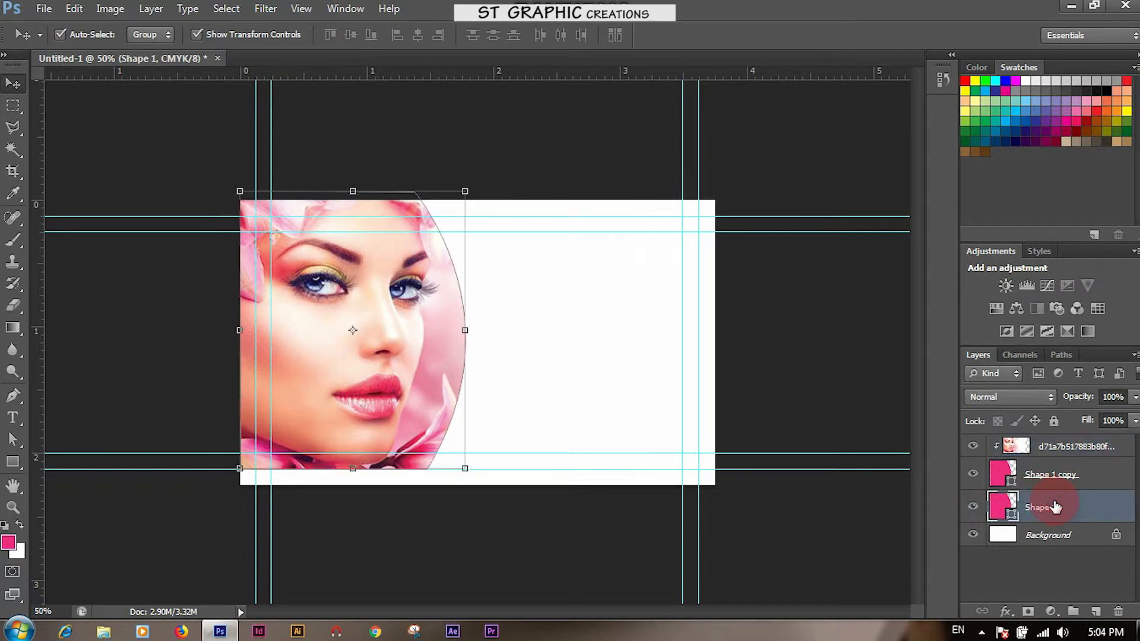
key(Right)
key(Right)
key(Right)
key(Right)
key(Right)
key(Right)
key(Right)
key(Right)
key(Right)
key(Right)
key(Right)
key(Right)
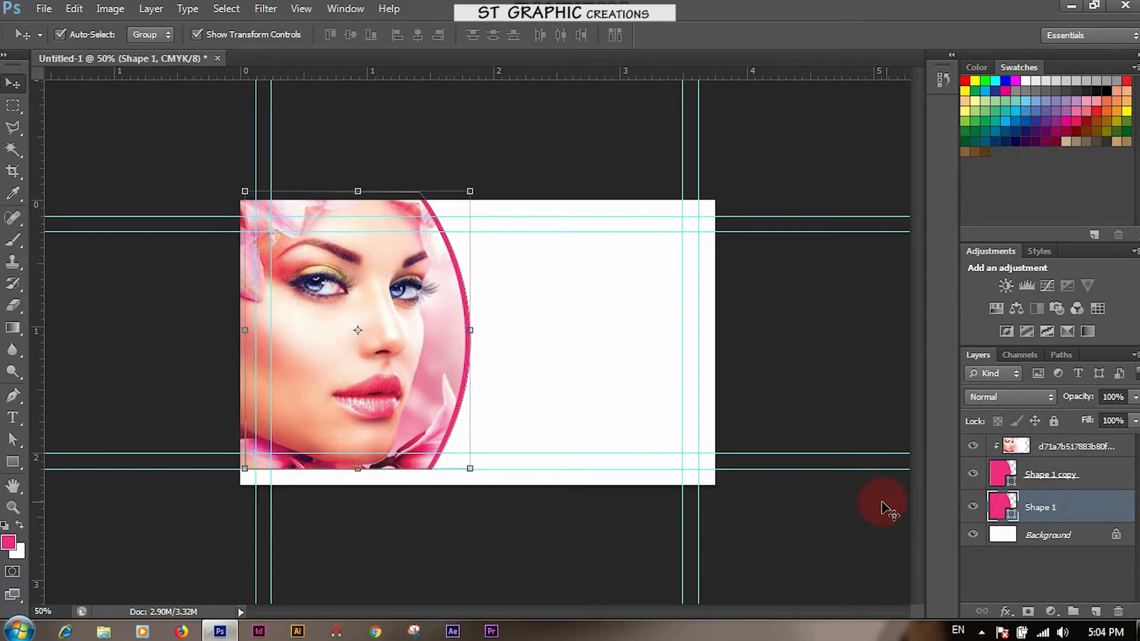
click(840, 516)
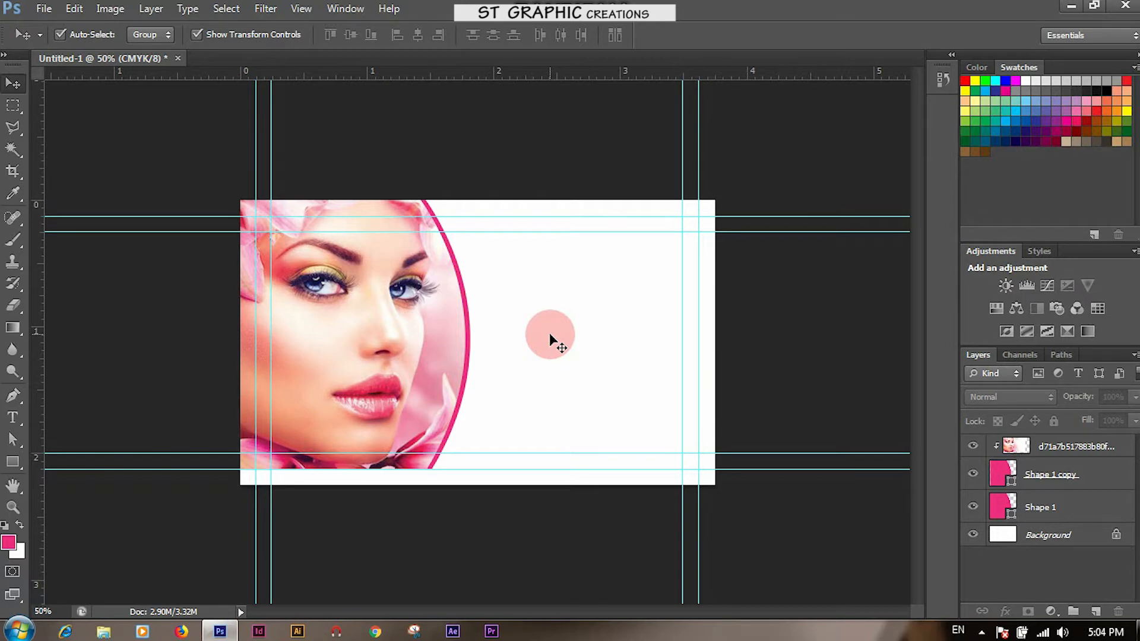
Draw a bar across the card's bottom, nudge it flush with the edge, and fill it pink
click(20, 458)
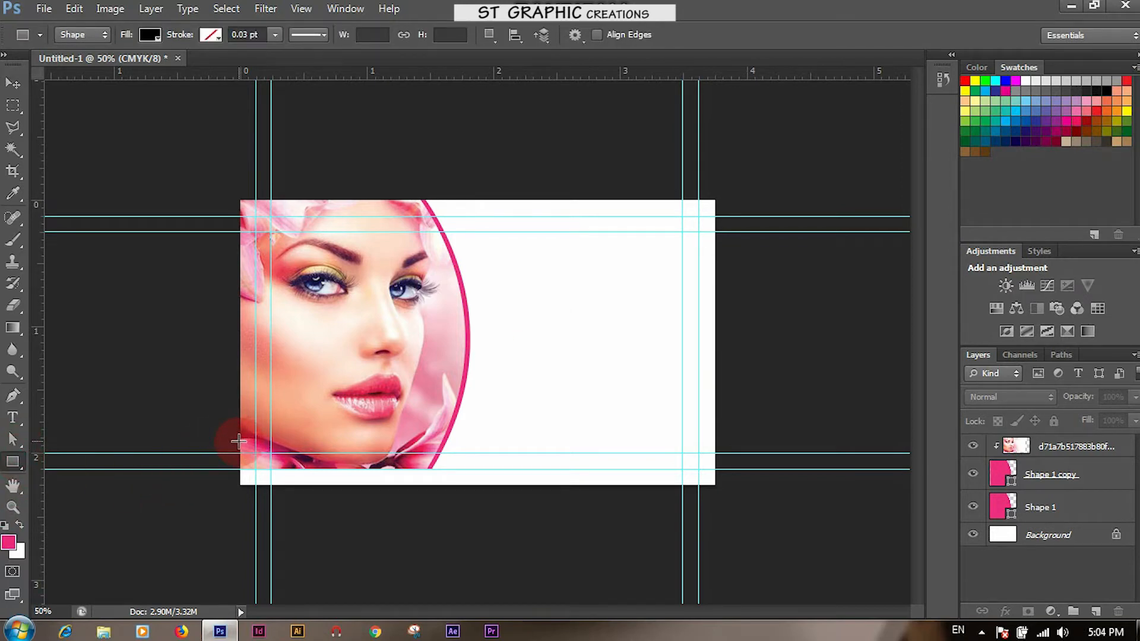
drag(239, 441, 720, 481)
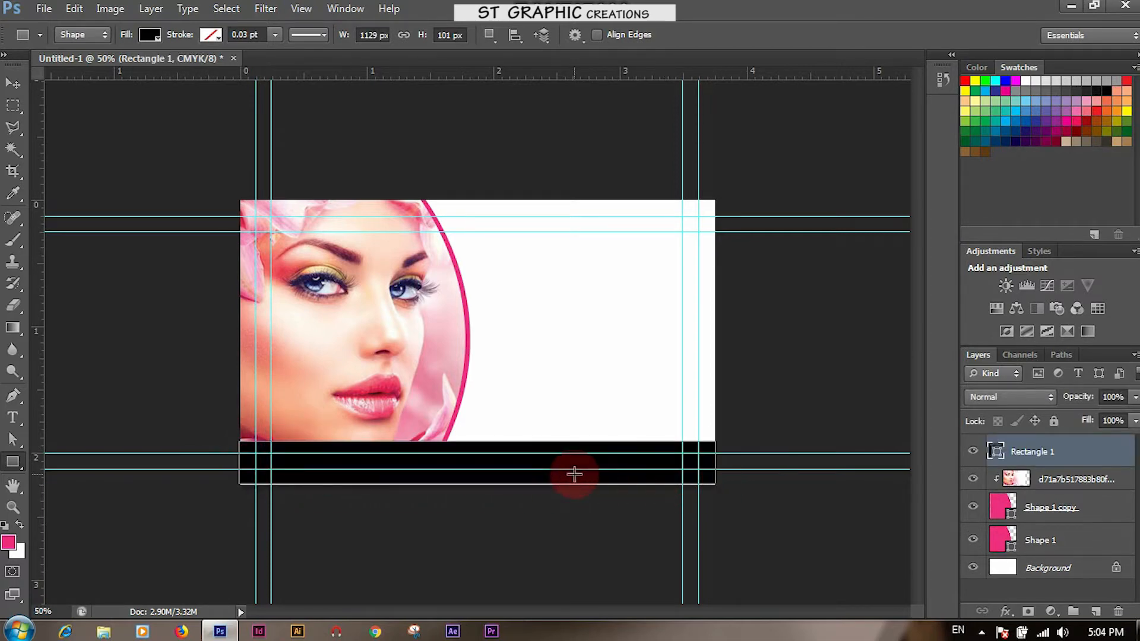
click(12, 83)
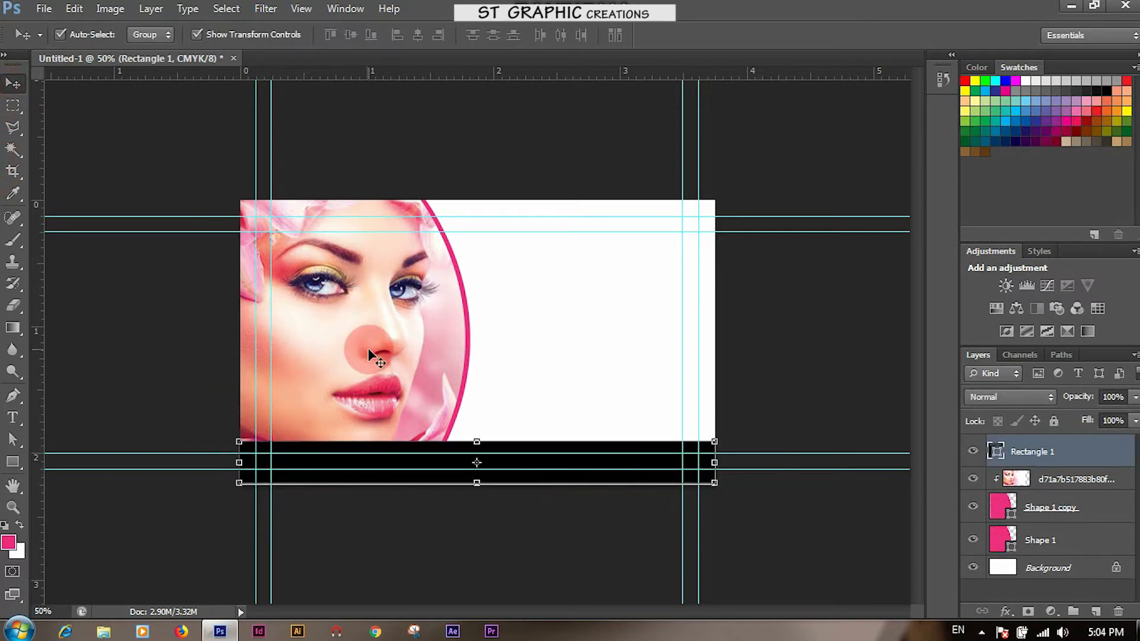
key(Down)
key(Down)
key(Down)
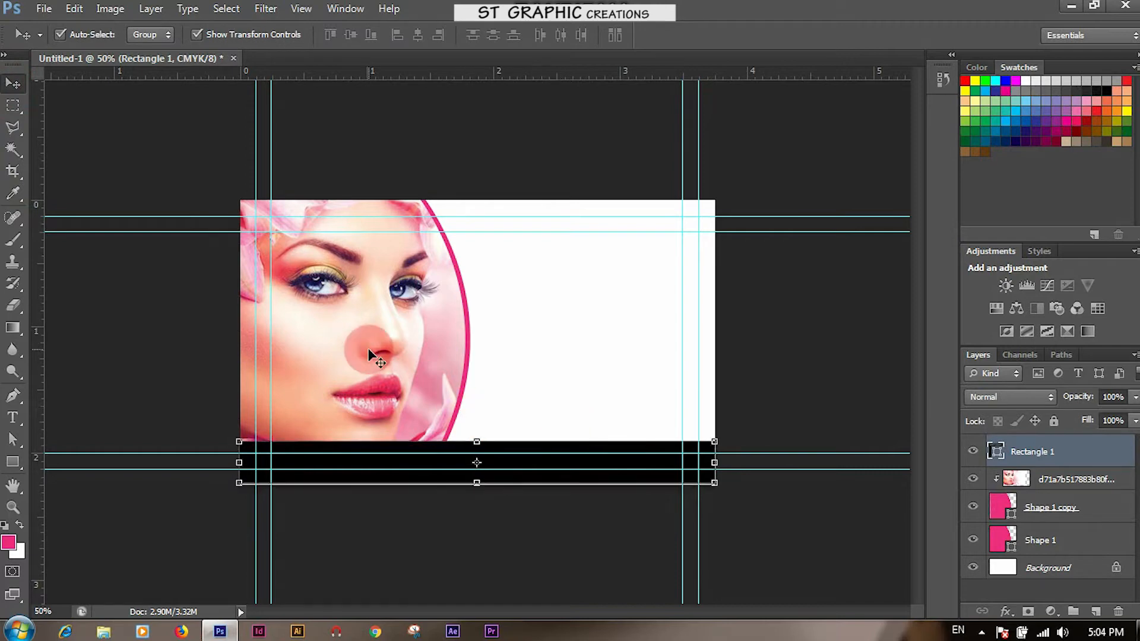
key(Down)
key(Down)
key(Down)
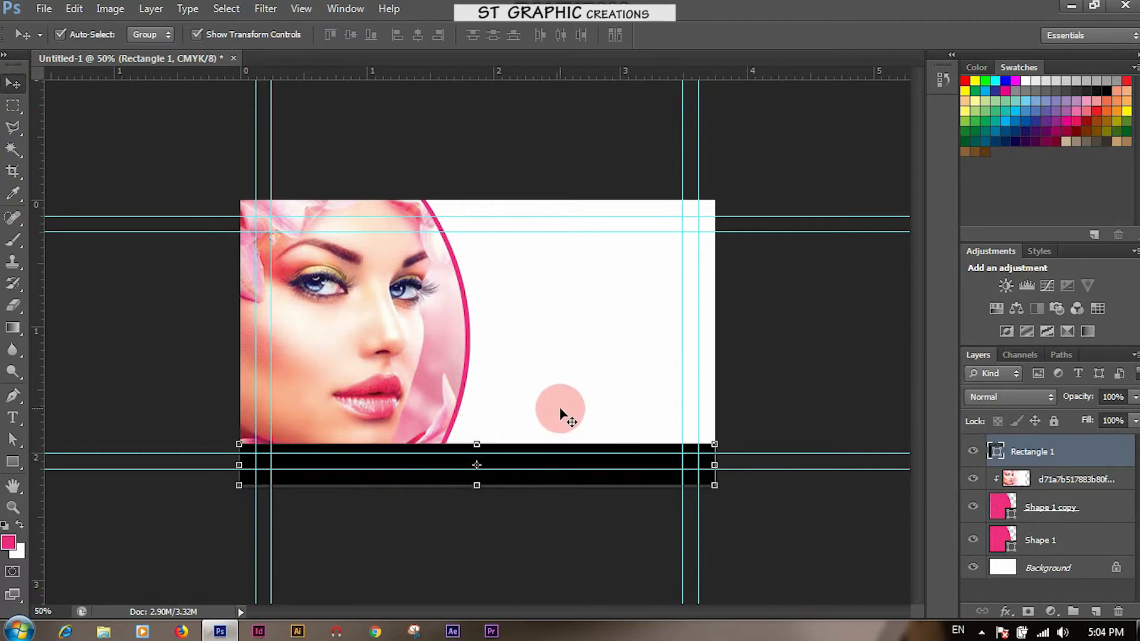
key(alt+BackSpace)
click(540, 518)
click(519, 478)
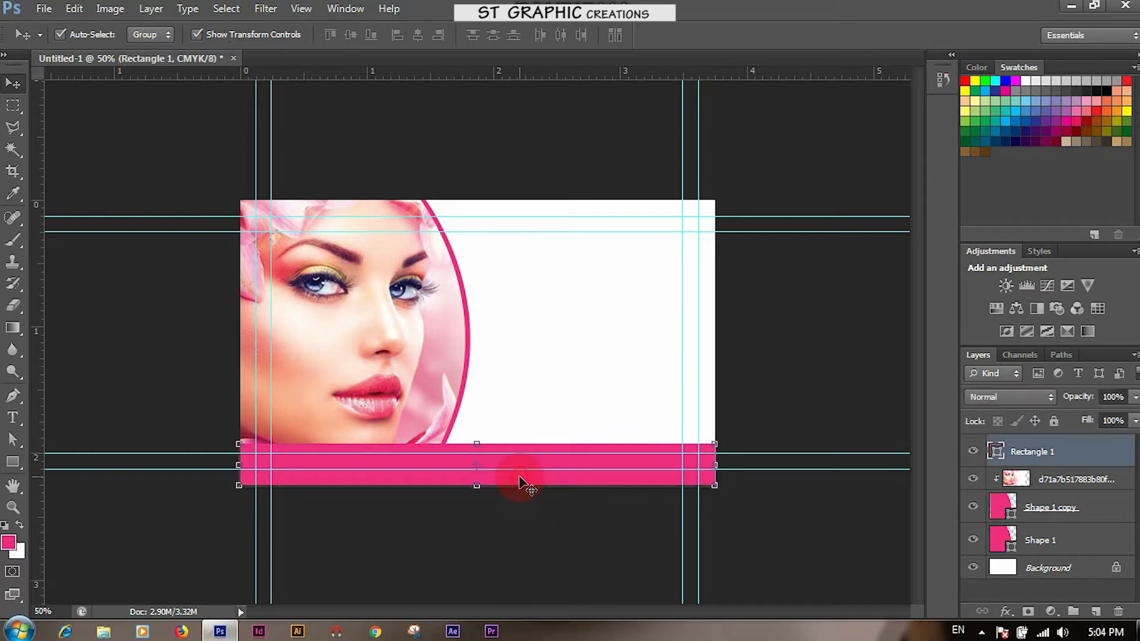
click(517, 522)
click(545, 344)
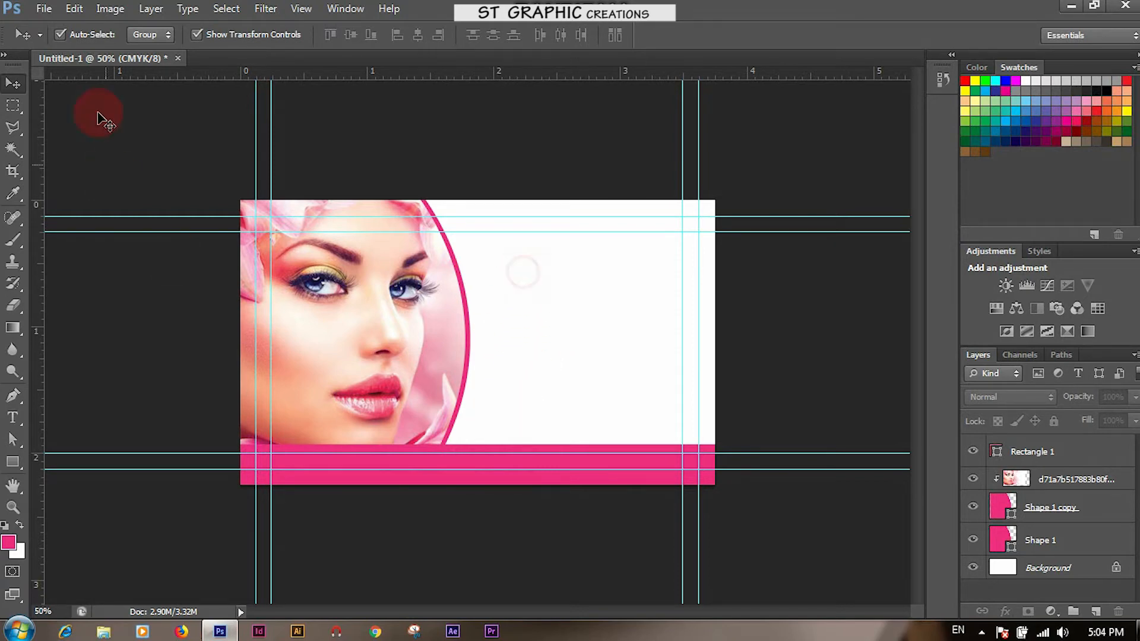
Place salon logo.tif on the card and scale it to a small size
click(44, 9)
click(58, 280)
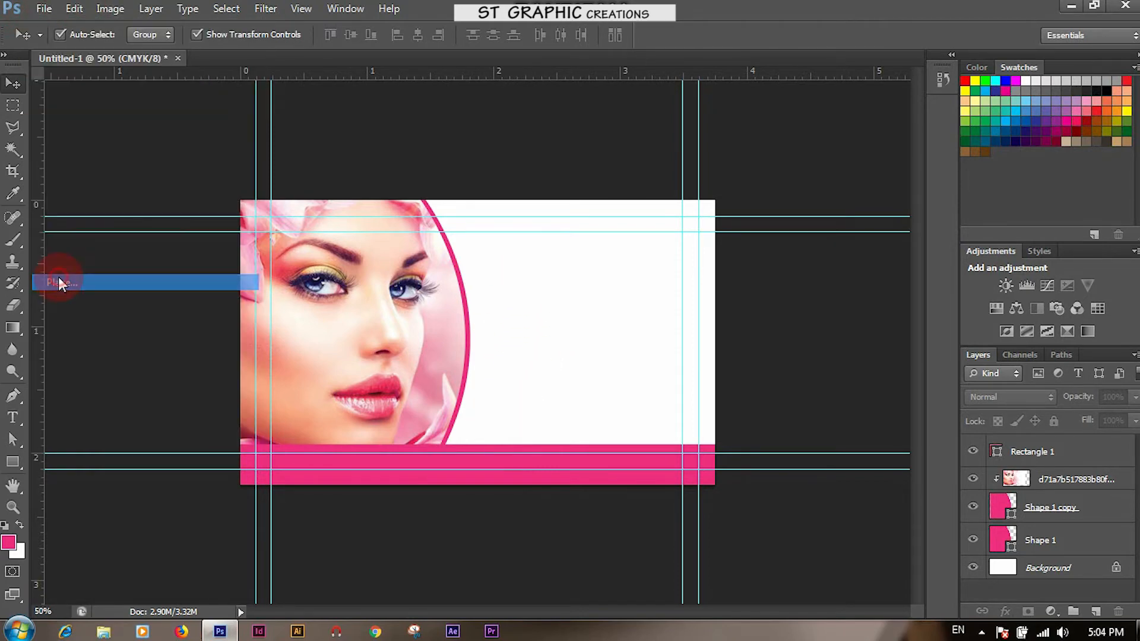
double_click(769, 195)
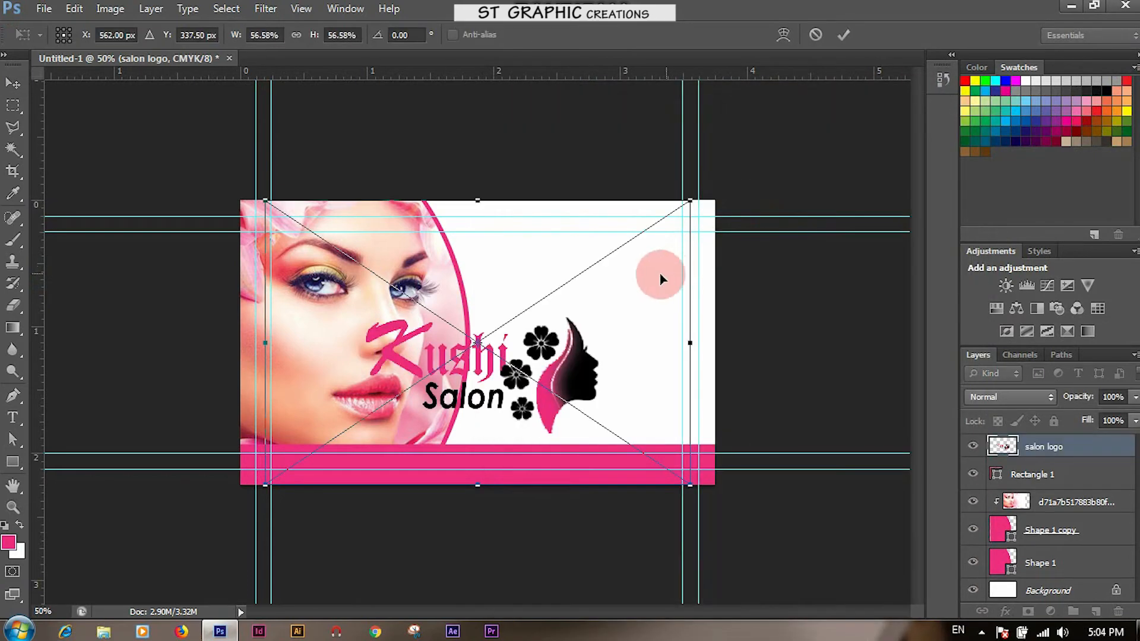
key(Return)
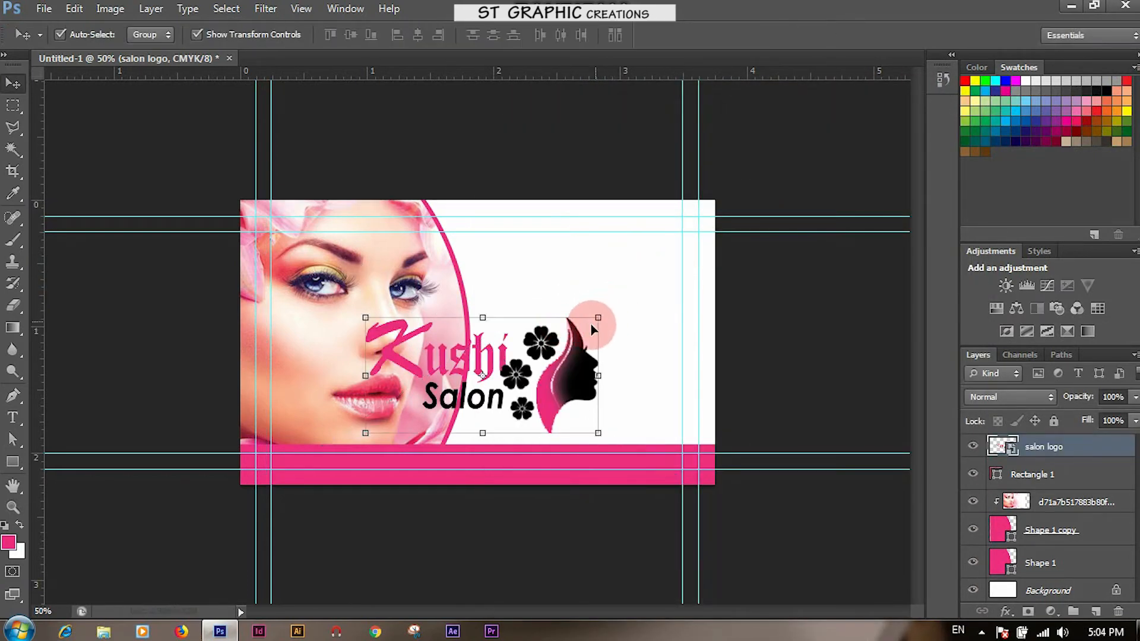
drag(552, 347, 618, 293)
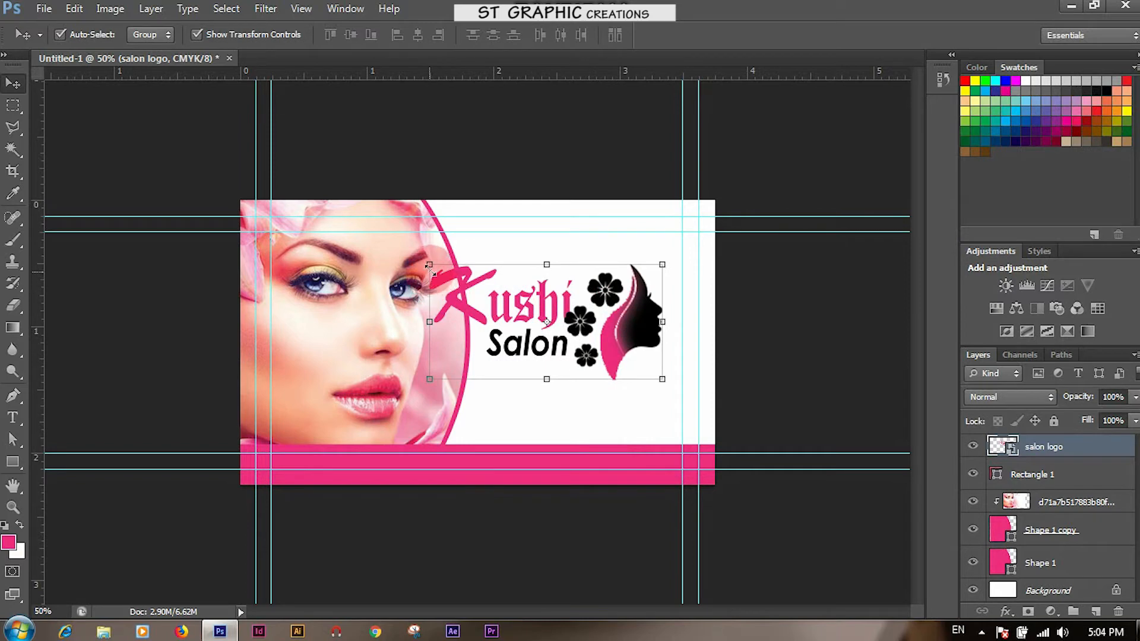
drag(429, 263, 633, 301)
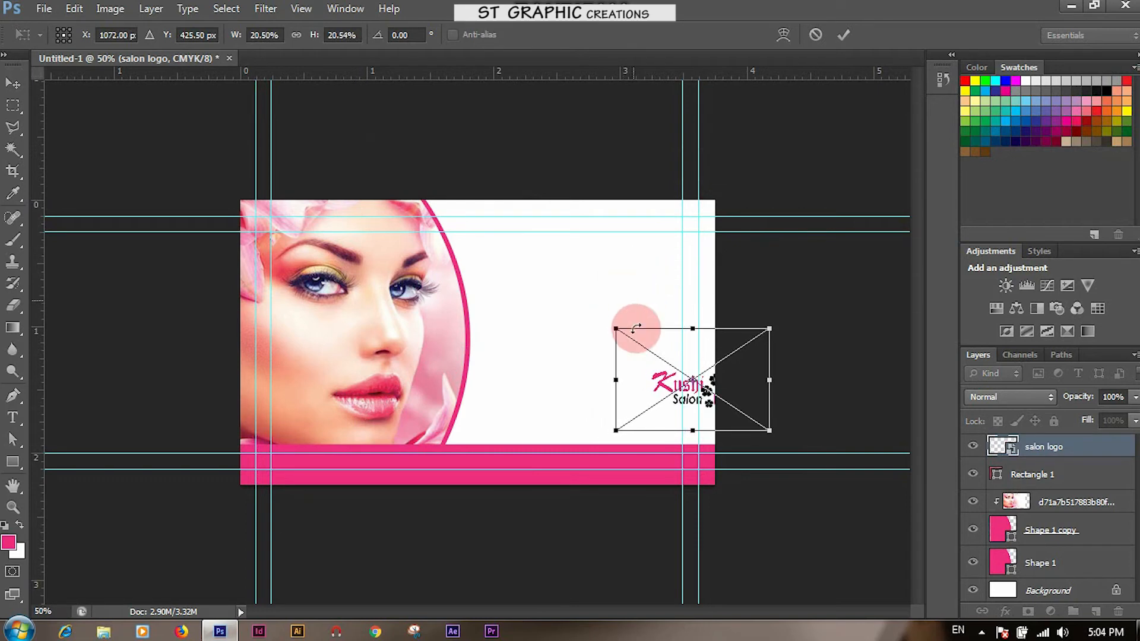
drag(650, 377, 565, 266)
drag(523, 322, 463, 352)
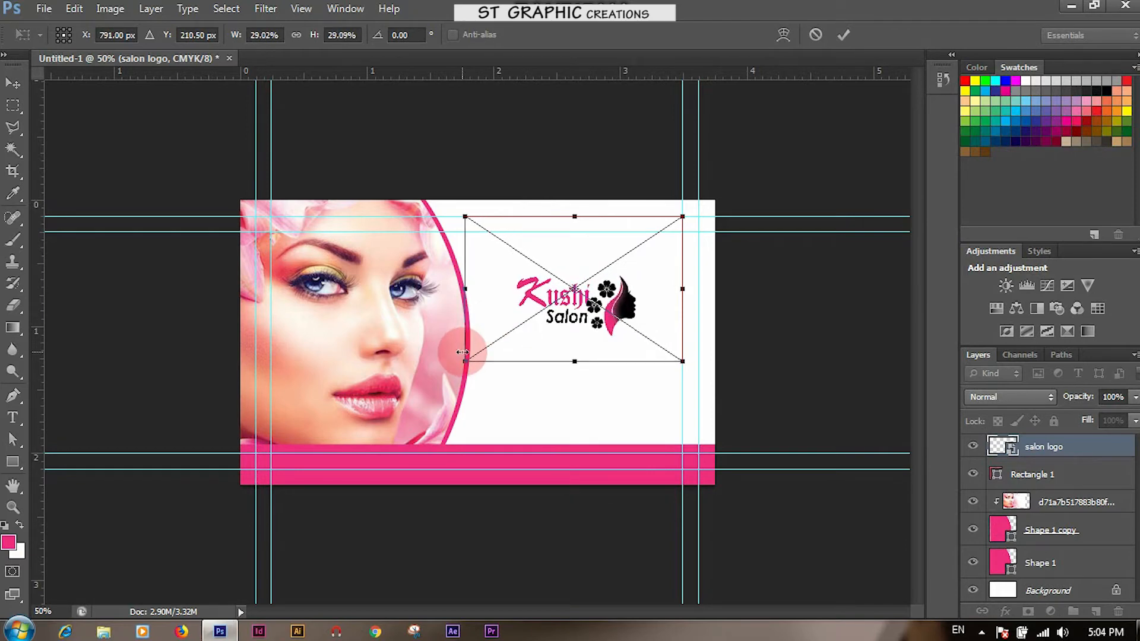
key(Return)
Move the logo into the top-right corner, nudging it down and right with arrow keys
drag(559, 295, 596, 252)
key(Down)
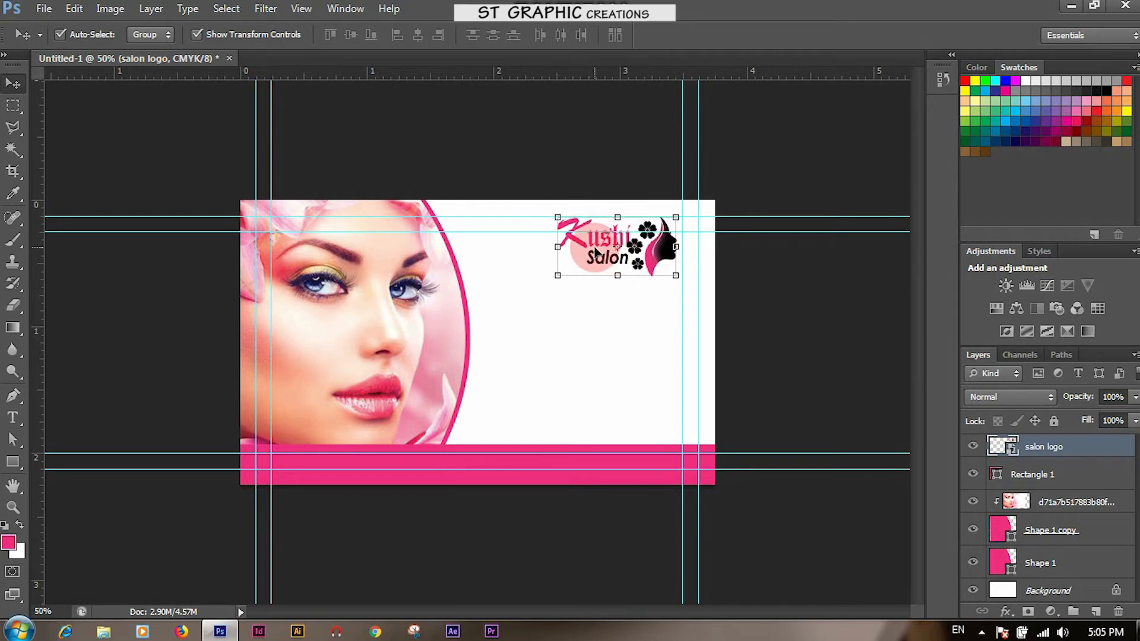
key(Down)
key(Down)
key(Down)
key(Right)
key(Right)
key(Right)
key(Right)
key(Right)
key(Right)
key(Right)
key(Right)
key(Right)
key(Right)
key(Right)
key(Right)
key(Right)
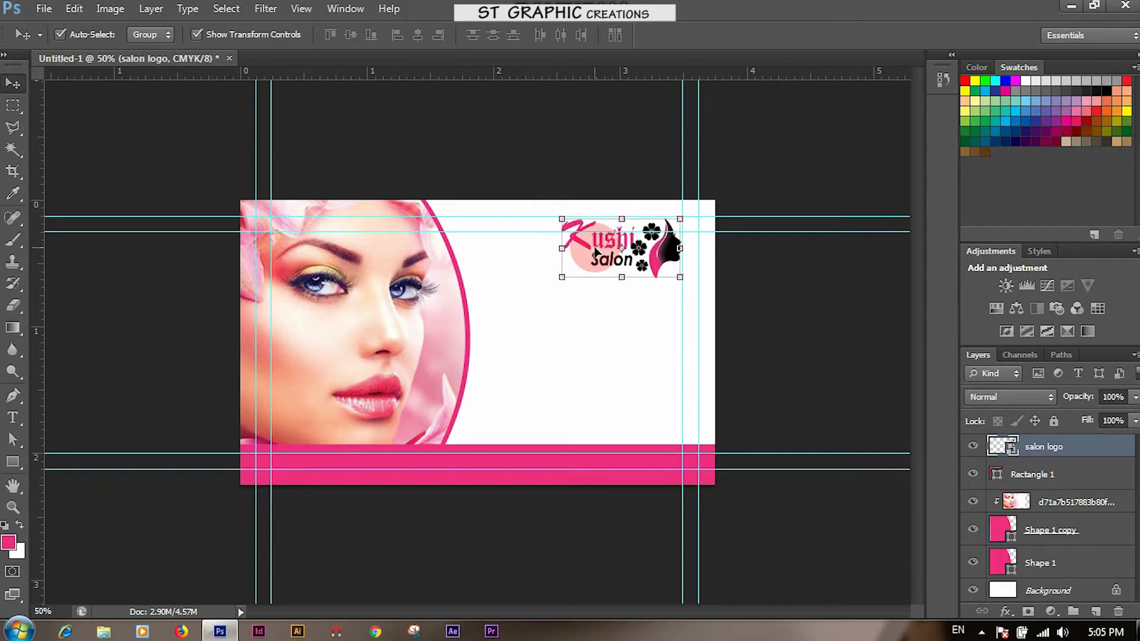
key(Right)
key(Right)
key(Right)
key(Right)
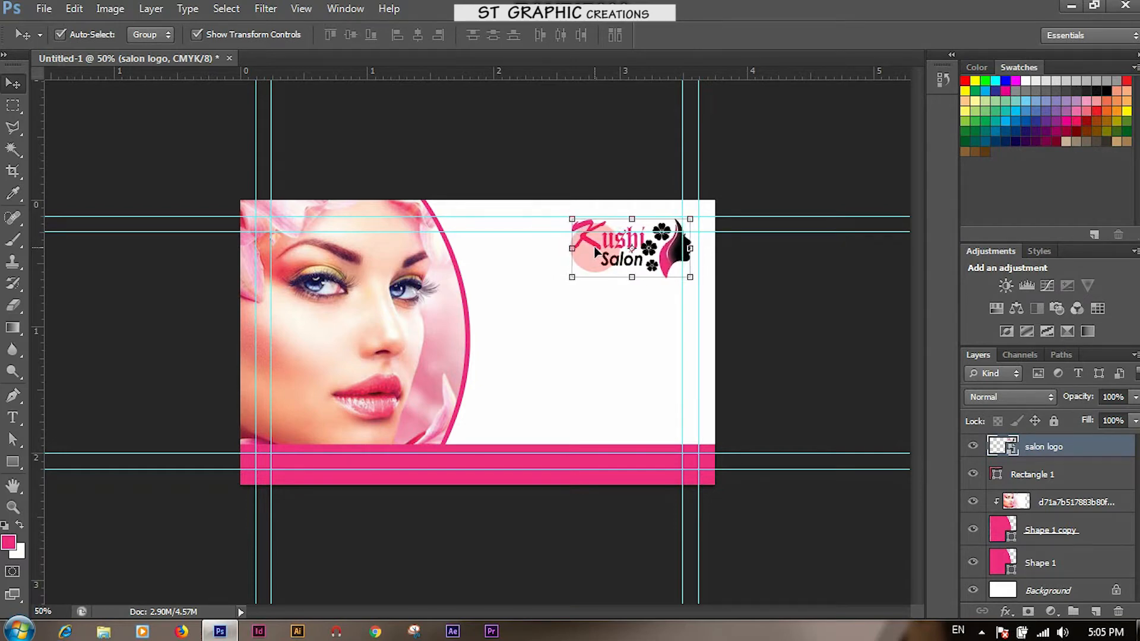
click(568, 324)
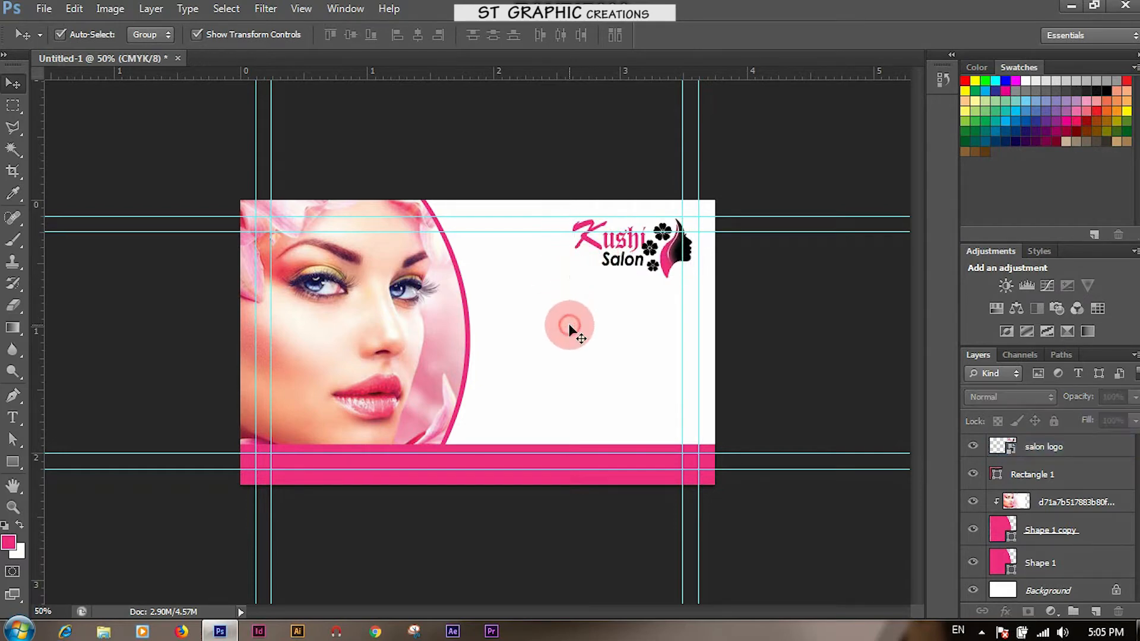
click(618, 259)
drag(573, 278, 513, 304)
key(Escape)
key(Right)
key(Right)
key(Right)
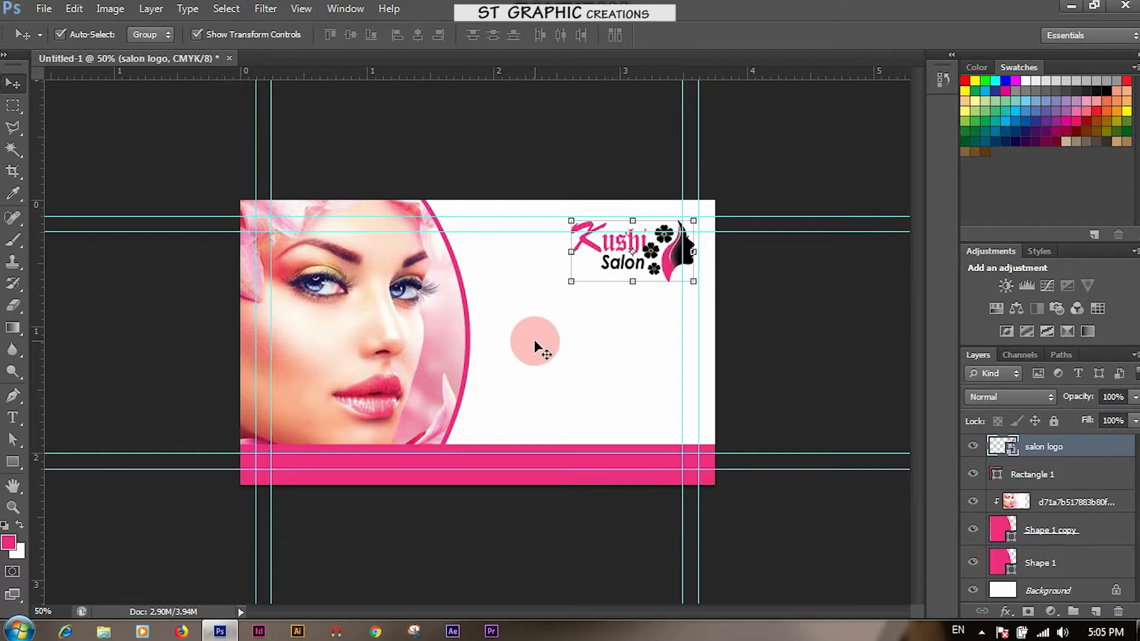
click(536, 343)
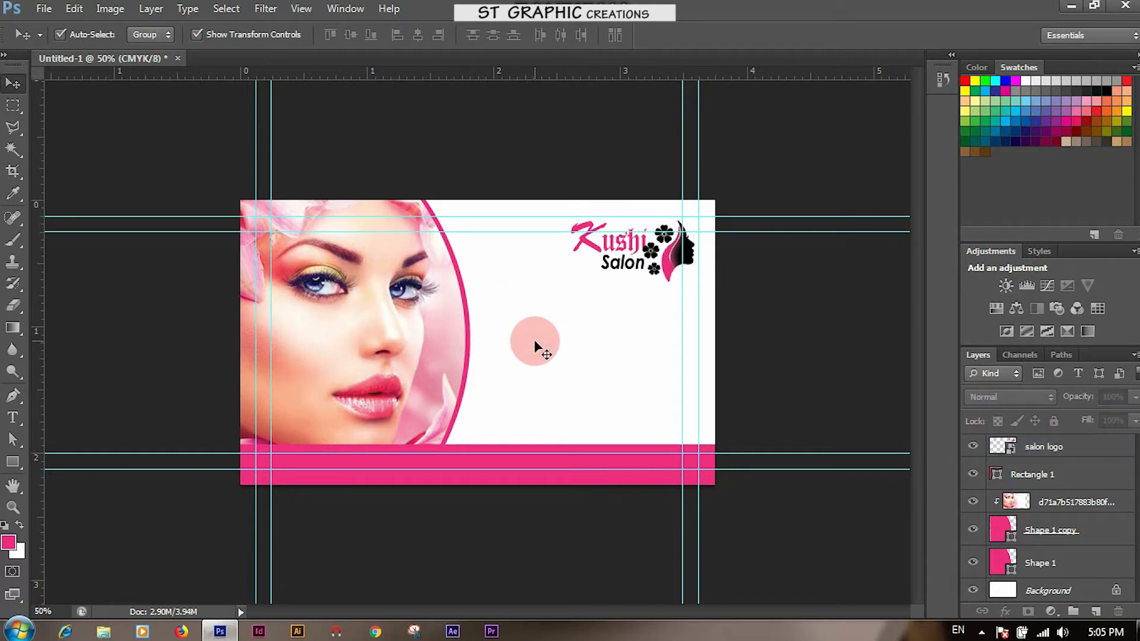
Copy the pink bottom band up to the card's middle as a narrower, much thinner stripe
click(551, 482)
drag(547, 473, 550, 358)
drag(236, 346, 452, 351)
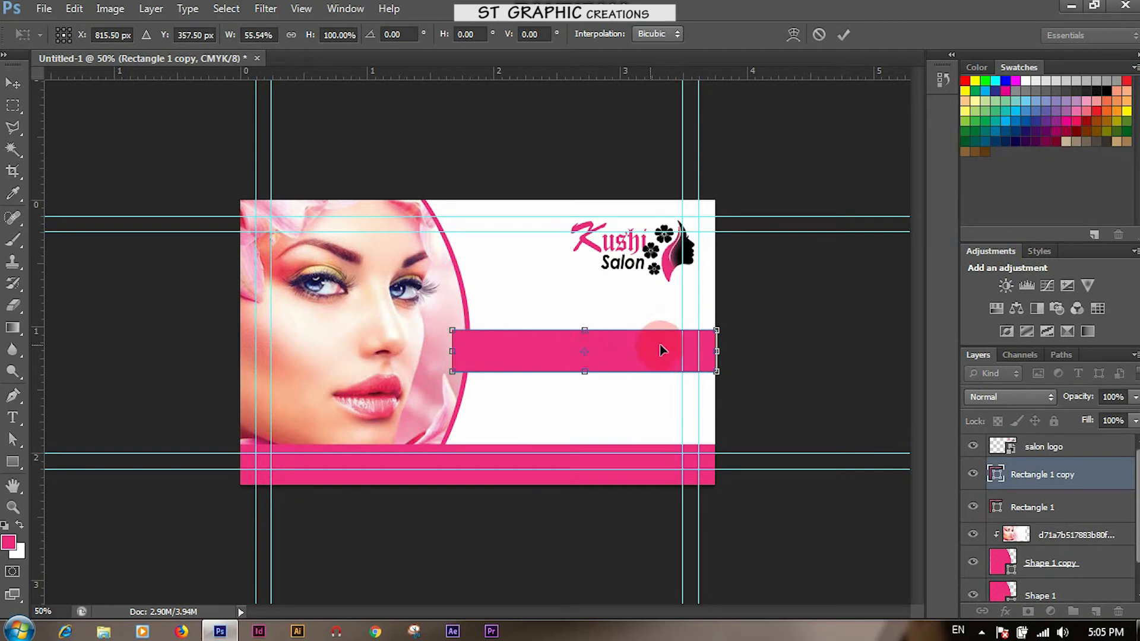
drag(585, 371, 619, 352)
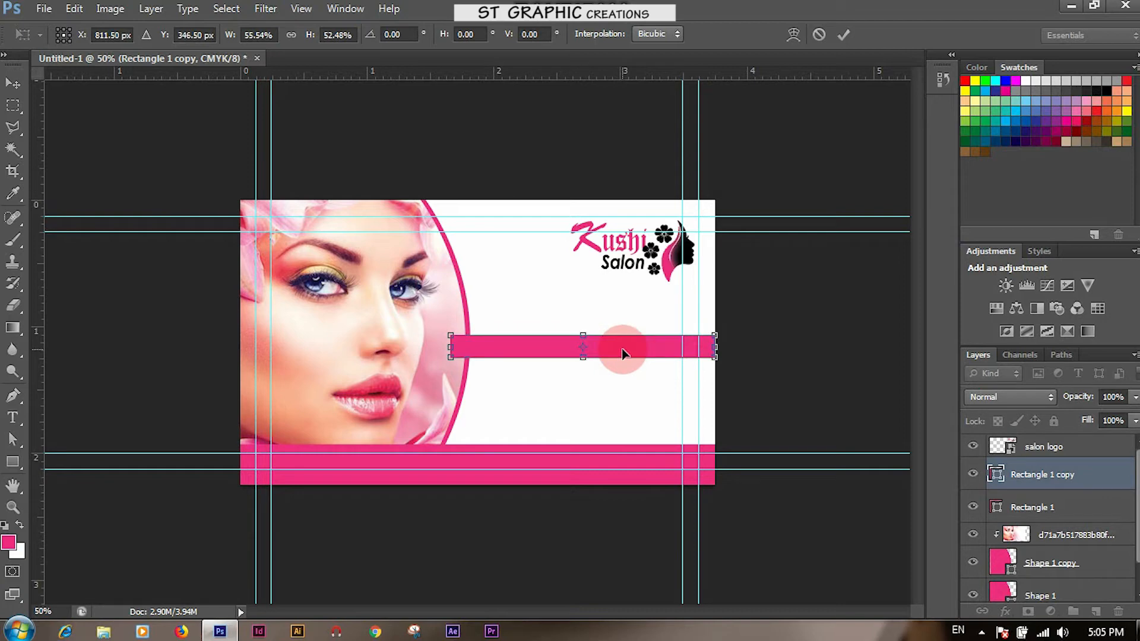
key(Return)
Move the stripe's layer below the photo's pink border and nudge the stripe down two pixels
drag(1008, 462, 1019, 547)
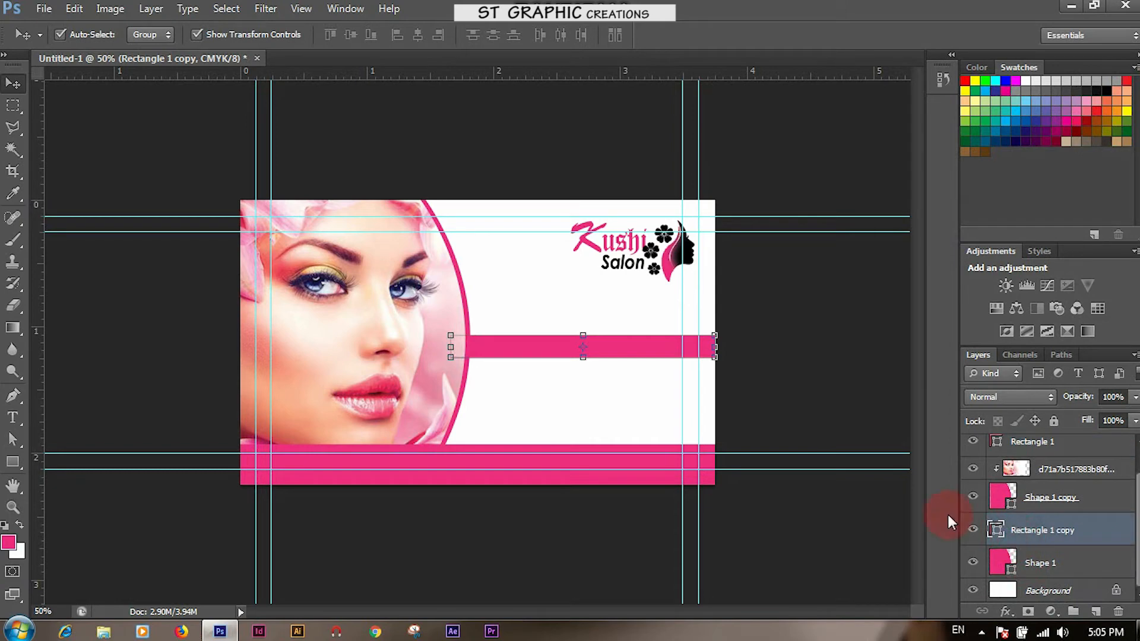
click(871, 383)
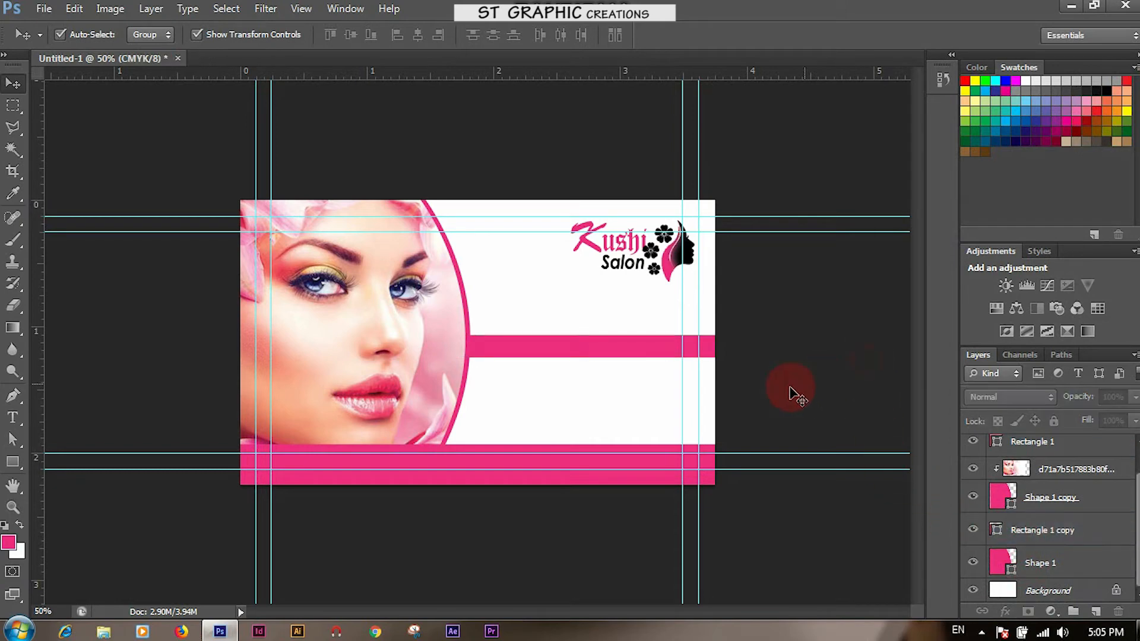
click(629, 355)
click(568, 284)
click(580, 350)
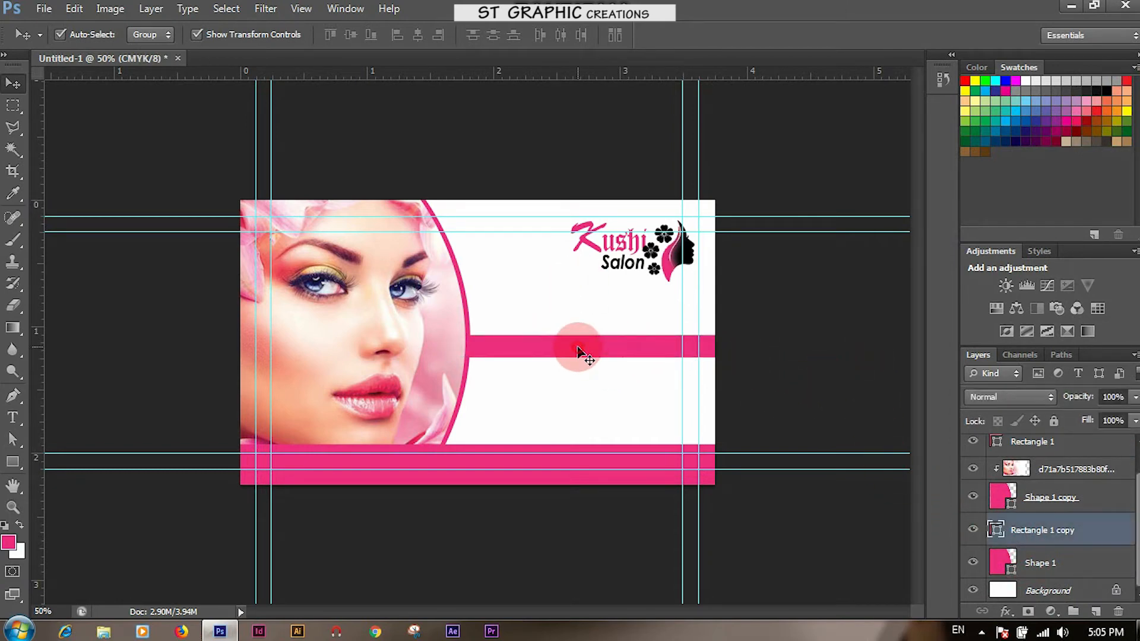
key(Down)
key(Down)
key(Down)
key(Down)
key(Down)
key(Down)
key(Down)
key(Down)
key(Down)
key(Down)
key(Down)
key(Down)
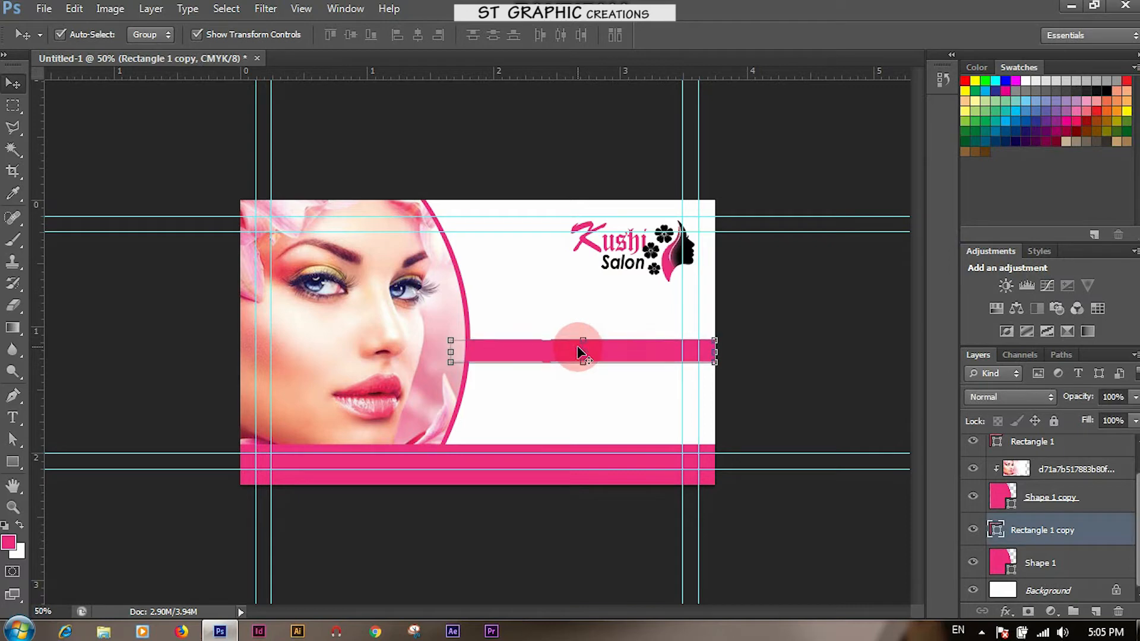
key(Down)
key(Down)
key(Down)
key(Down)
key(Down)
key(Down)
key(Down)
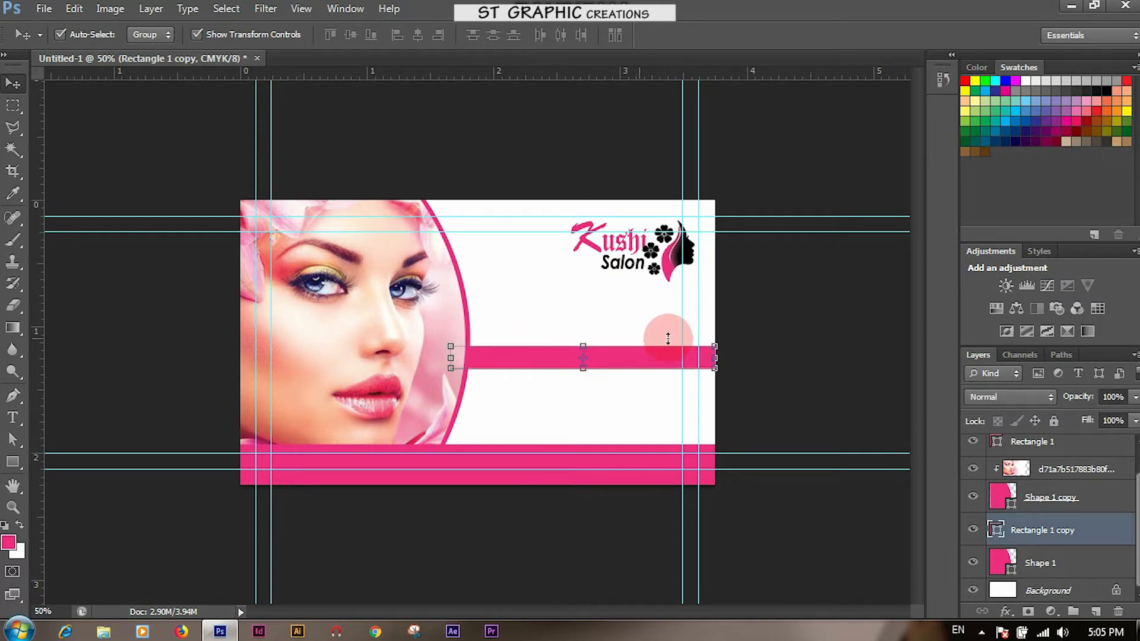
Type 'Kushi' in the white area above the pink stripe
click(833, 364)
click(12, 417)
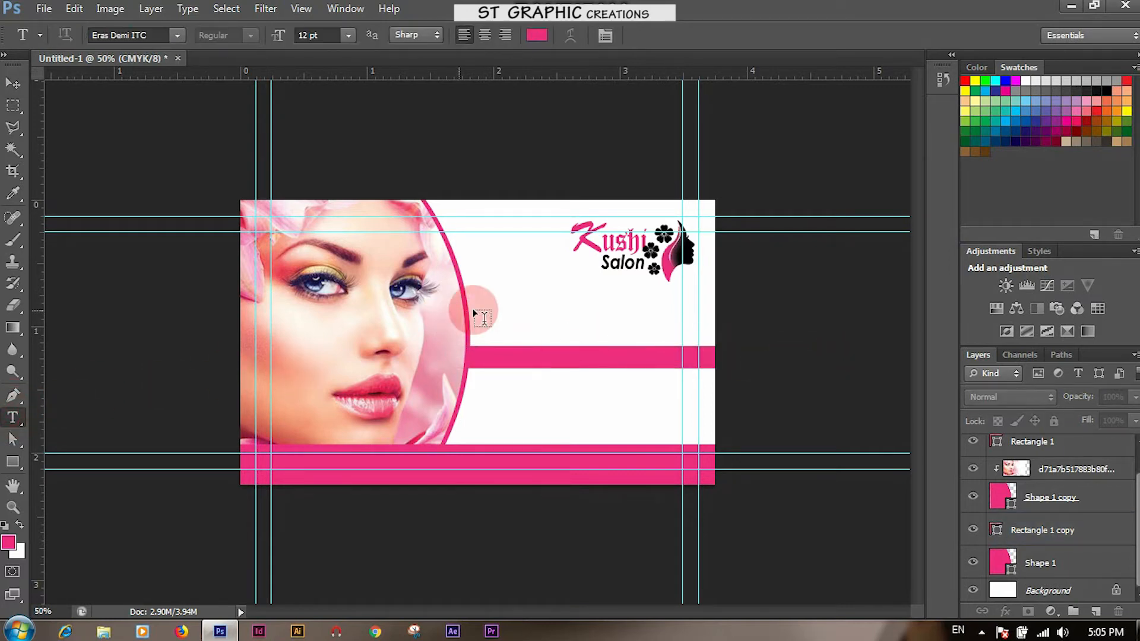
click(497, 307)
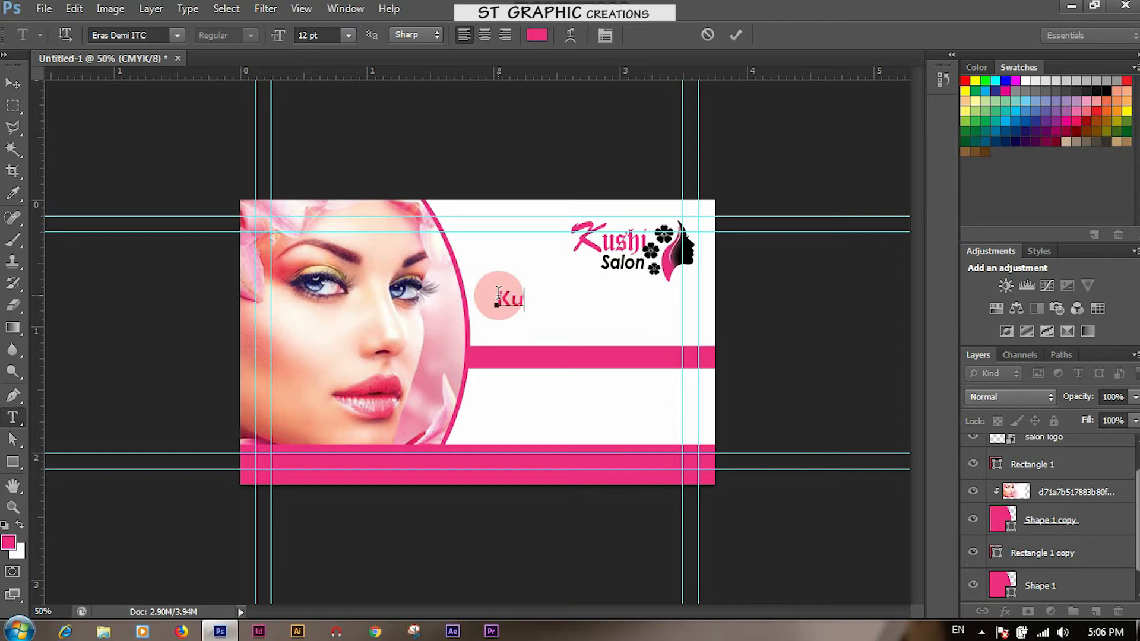
text(Kushi)
Set the Kushi text's font to Brush Script MT, after trying CloisterBlack BT
drag(514, 299, 563, 299)
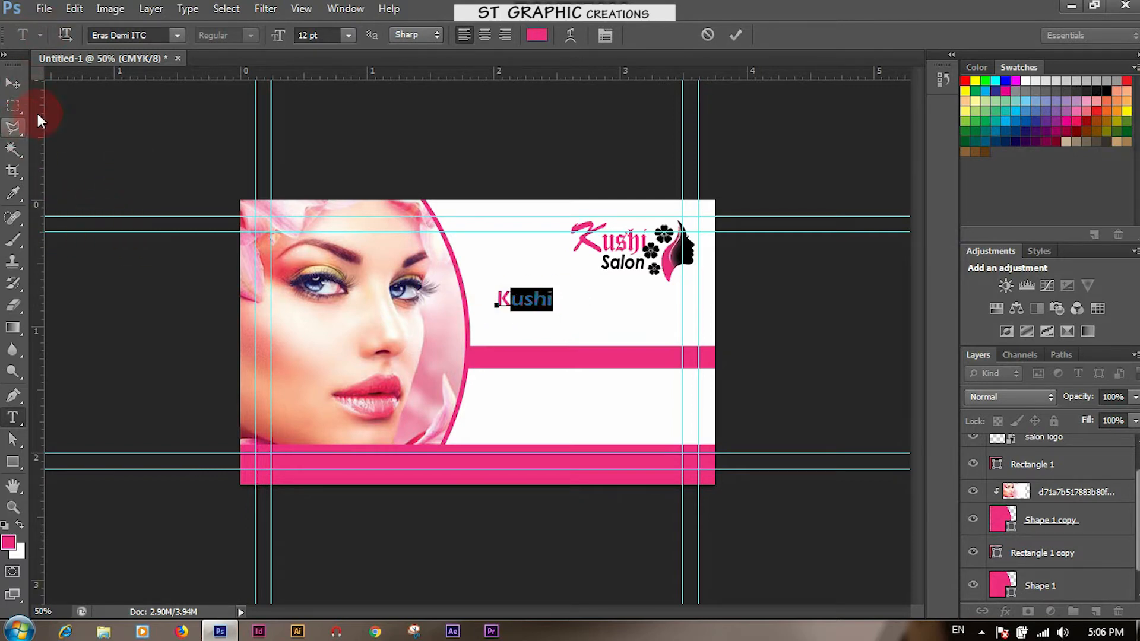
click(149, 34)
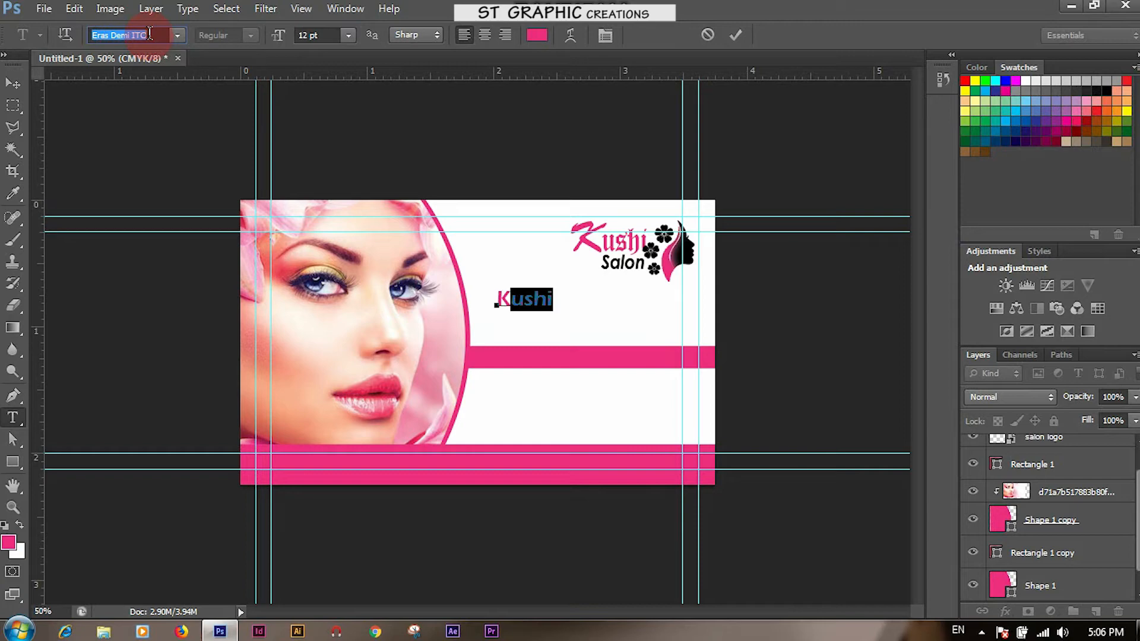
text(CloisterBlack BT)
key(Return)
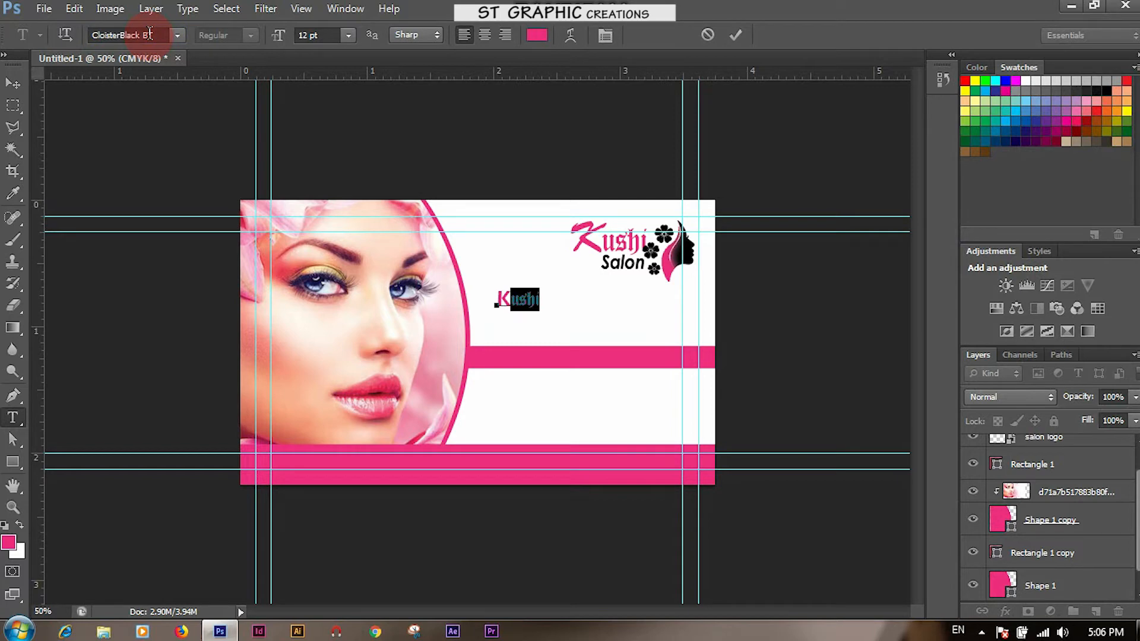
drag(512, 298, 501, 296)
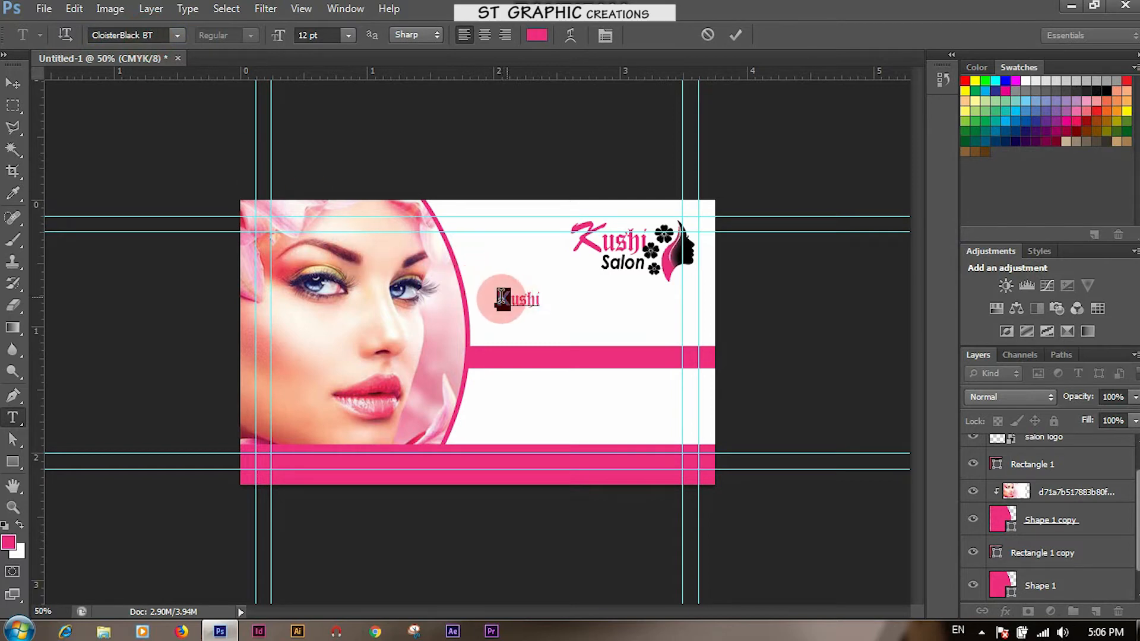
click(148, 33)
text(B)
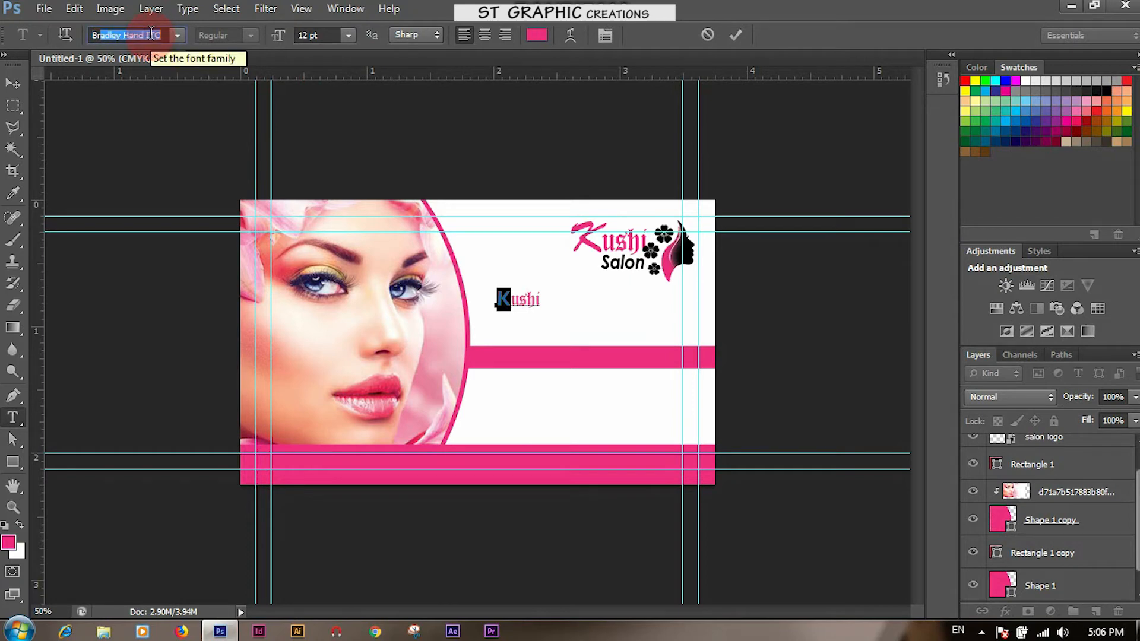
text(rush Script MT)
key(Return)
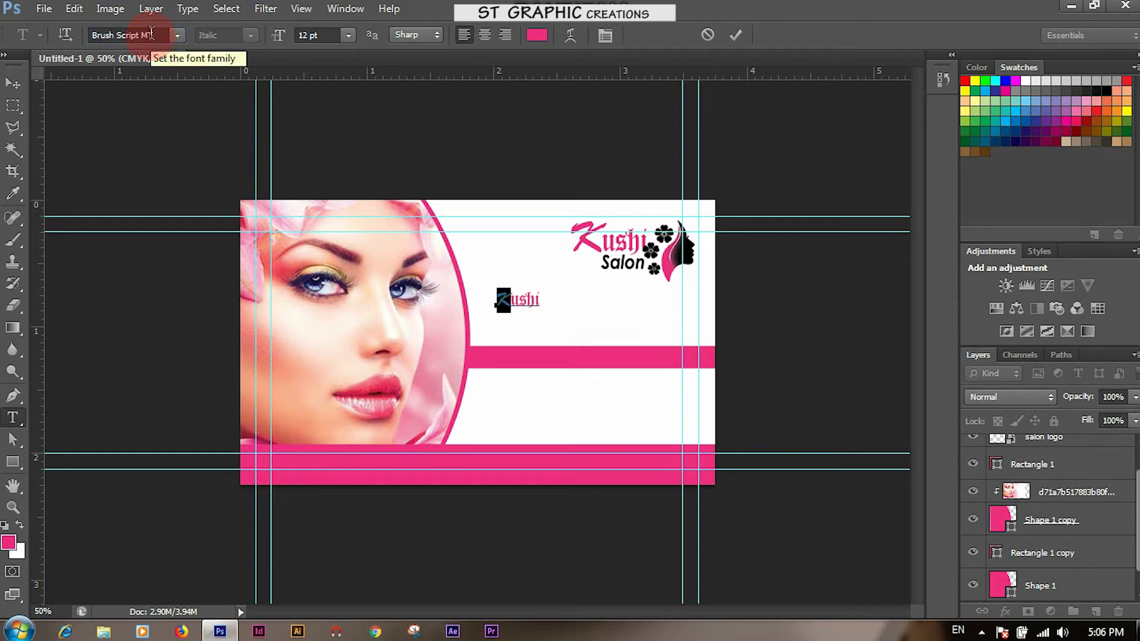
Enlarge the Kushi heading to about double size
click(12, 85)
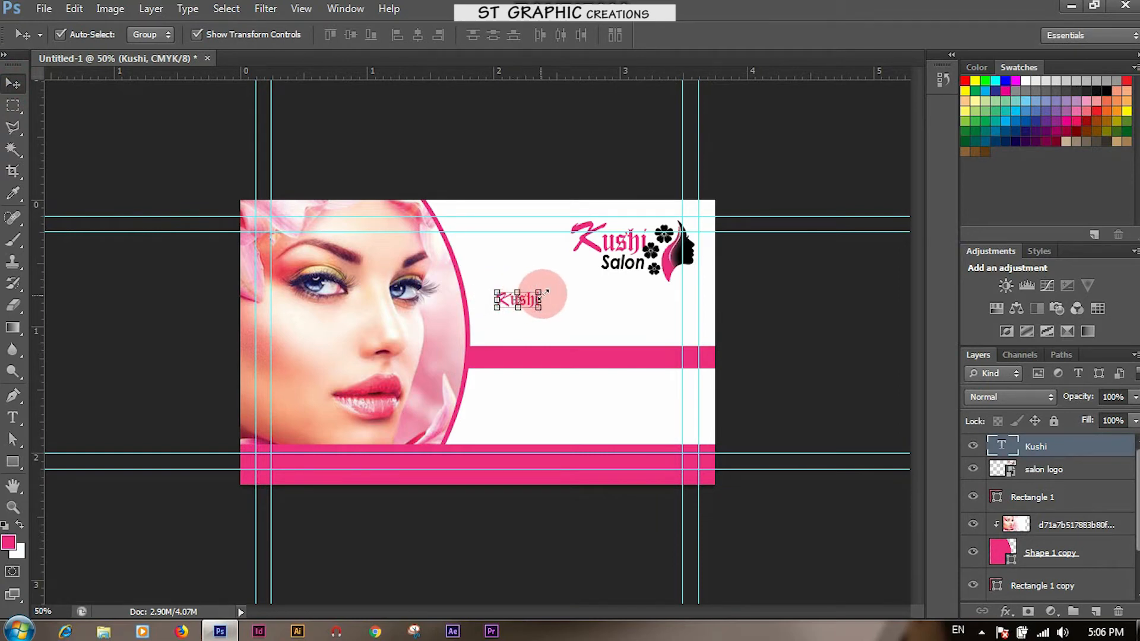
drag(539, 289, 615, 309)
key(Return)
click(579, 406)
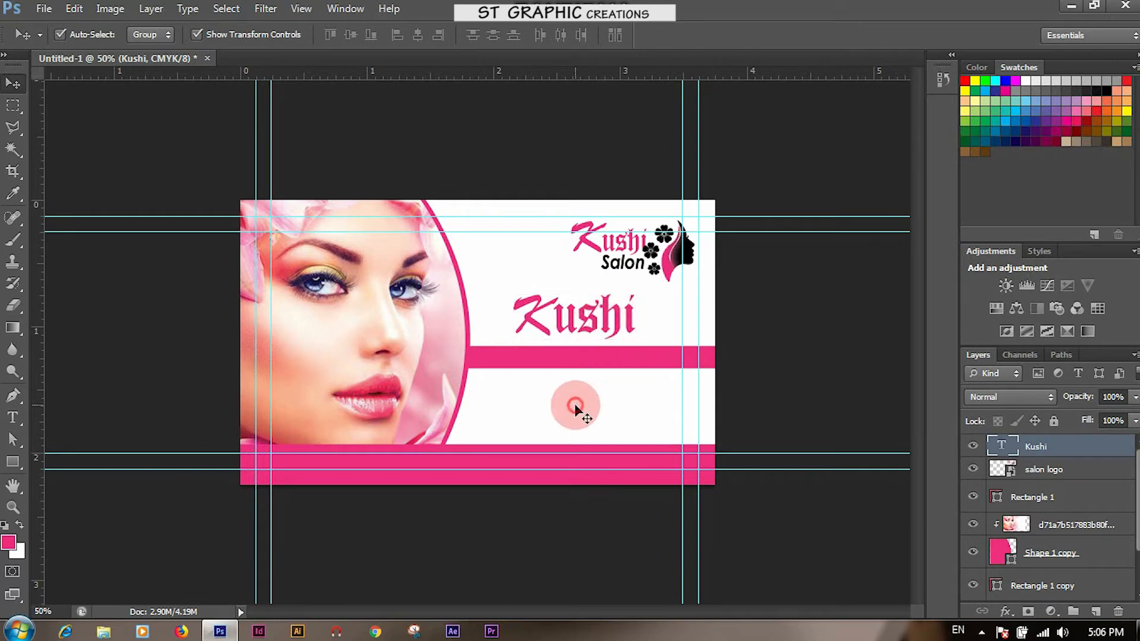
Type the tagline 'We care about how your look' and move it under the stripe
click(20, 419)
click(538, 393)
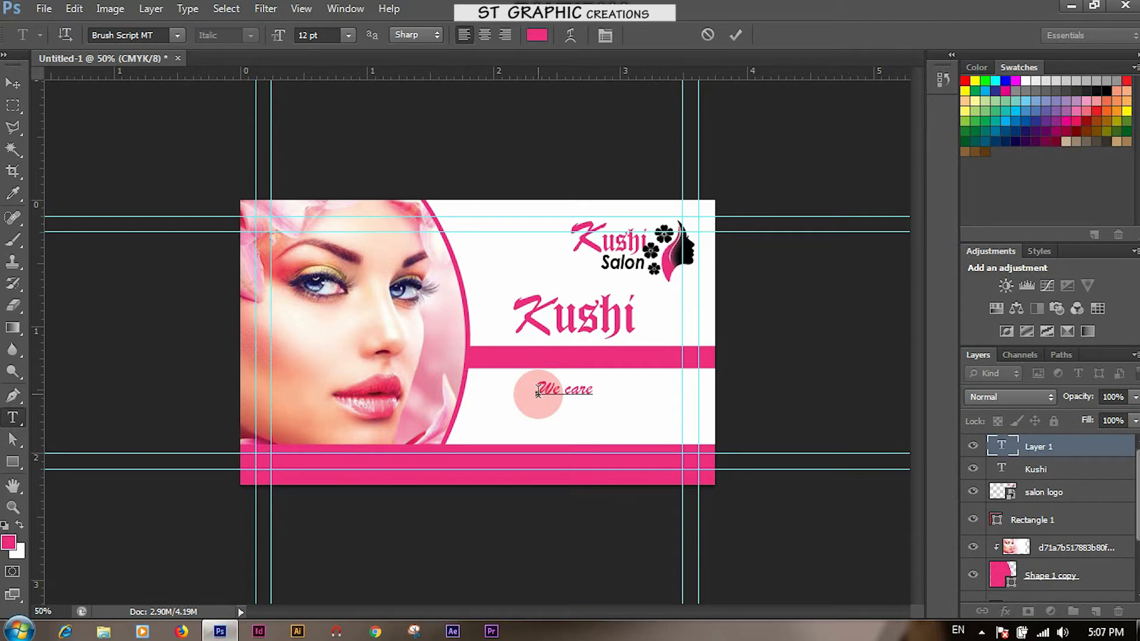
text(bout)
text(how )
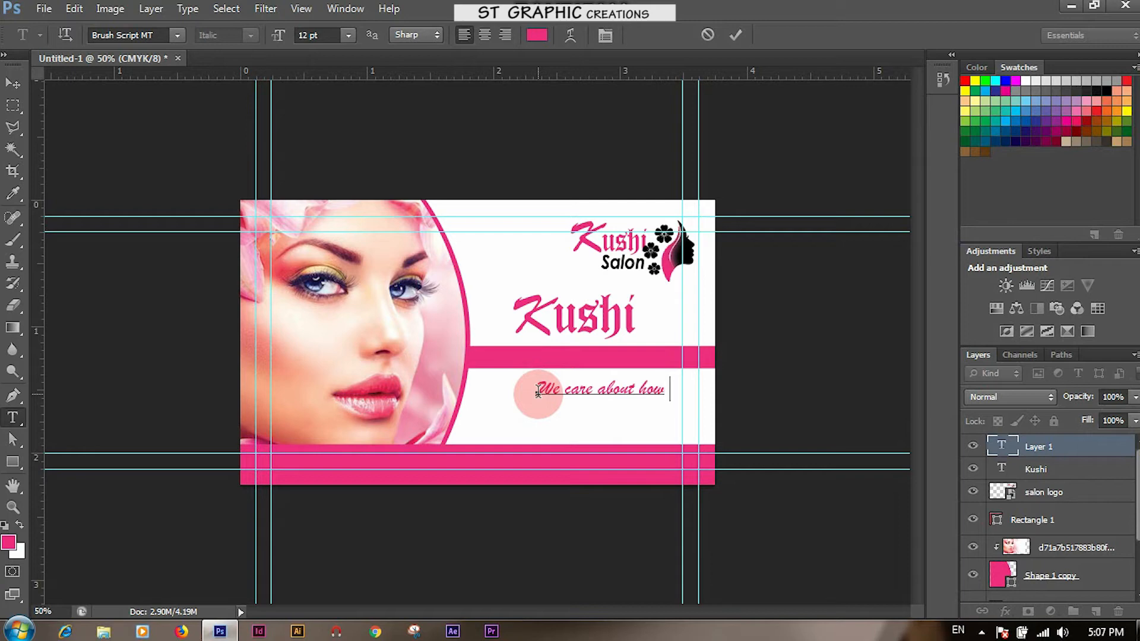
text(your lo)
click(16, 86)
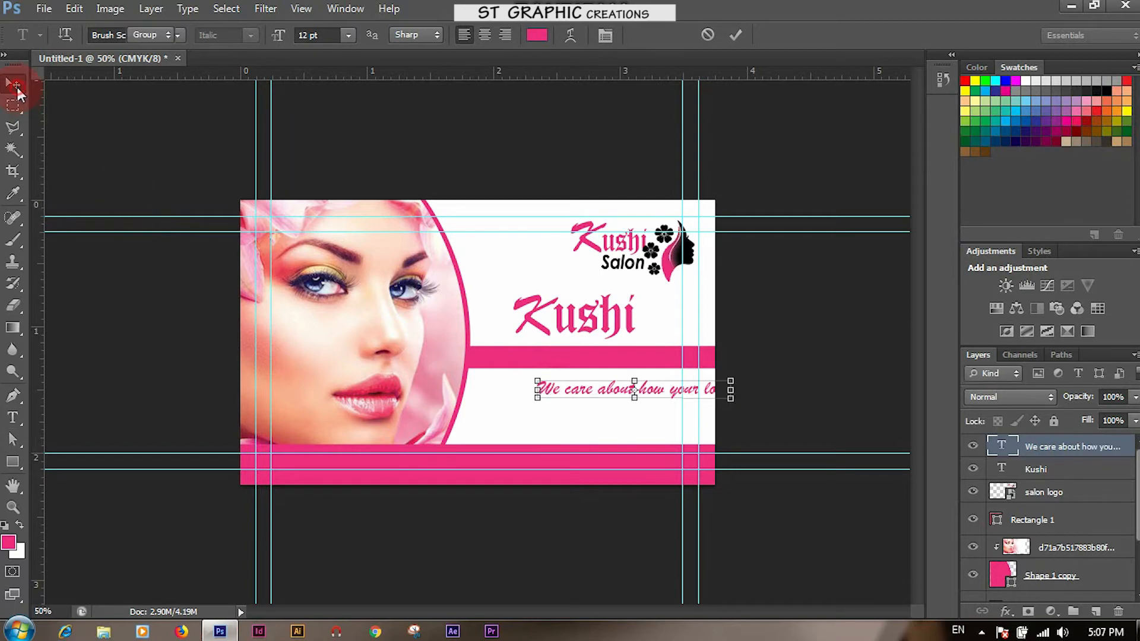
drag(596, 390, 560, 399)
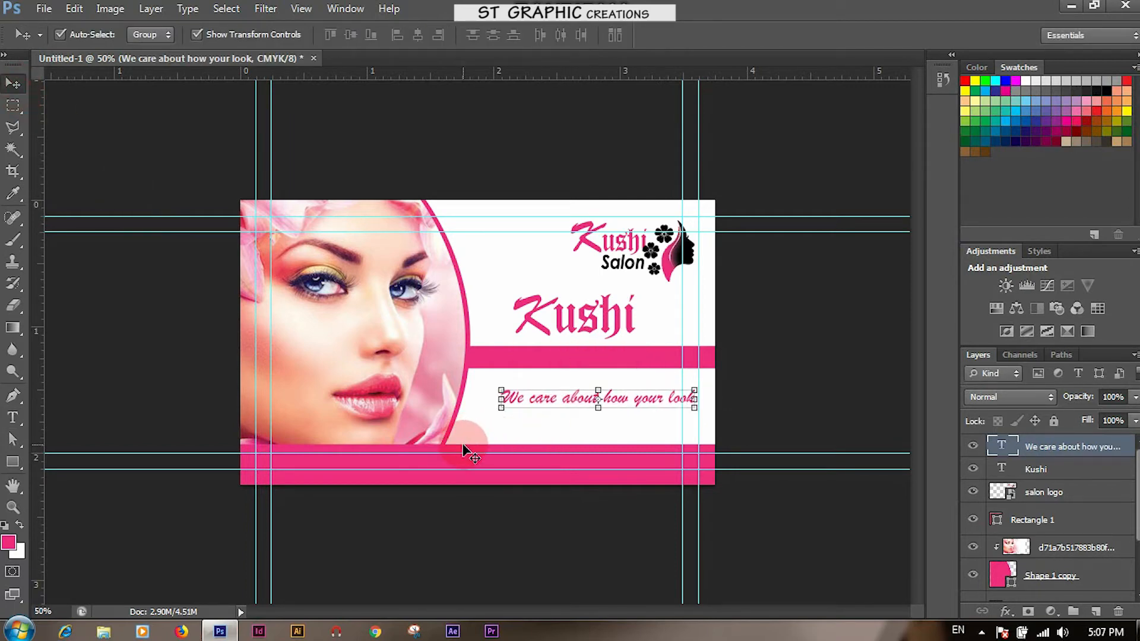
Set the whole tagline in Harlow Solid Italic
click(15, 417)
drag(483, 395, 724, 402)
click(154, 35)
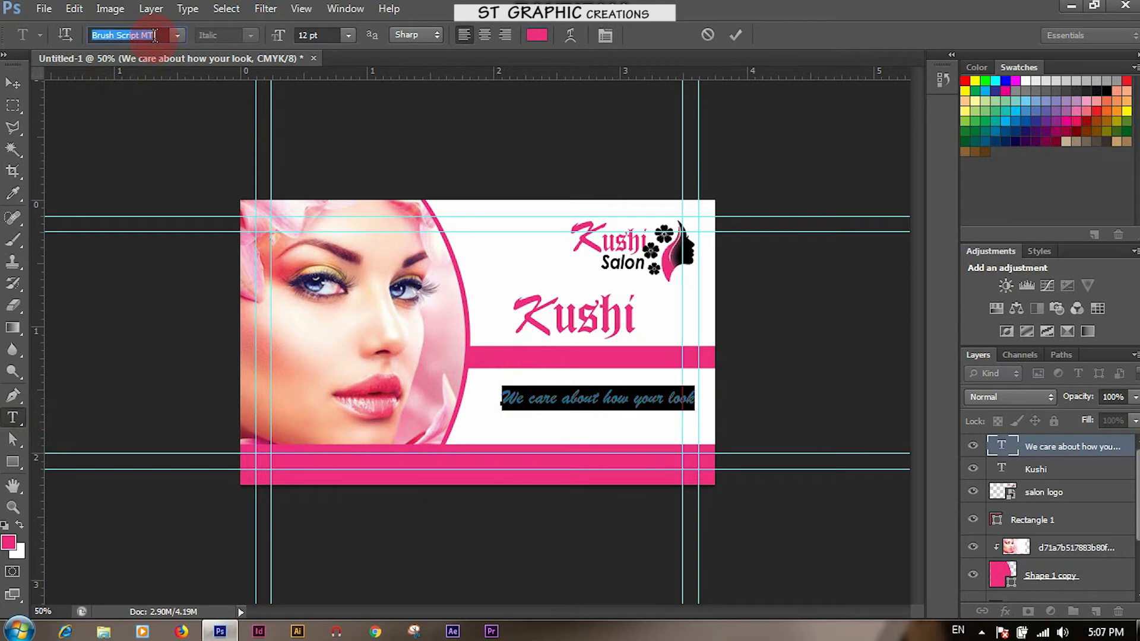
text(Harlow Solid Italic)
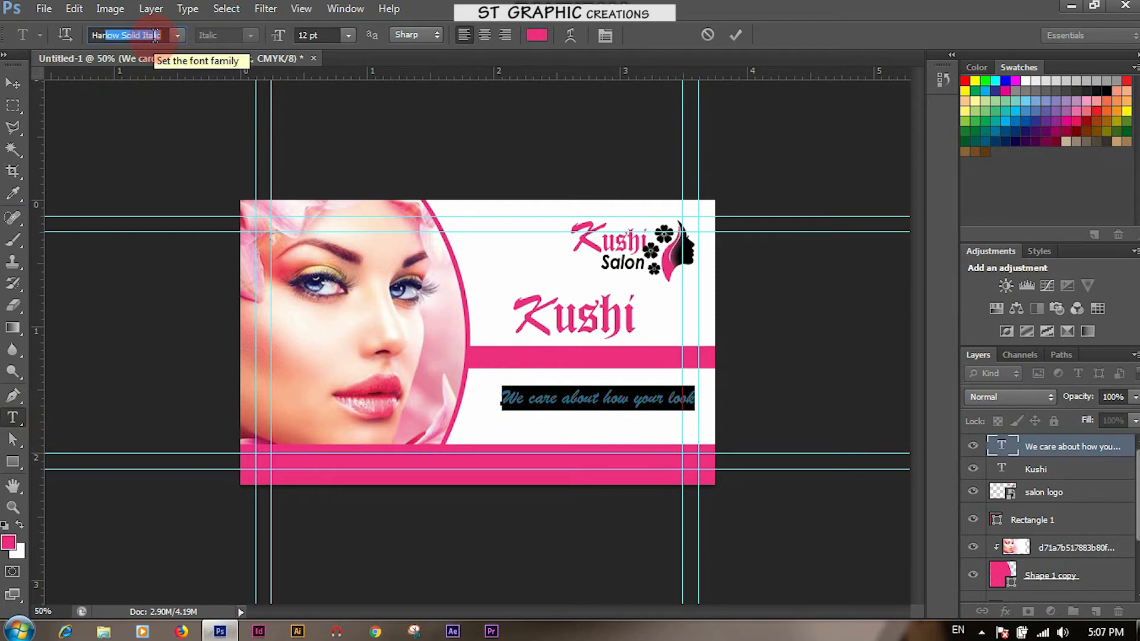
key(Return)
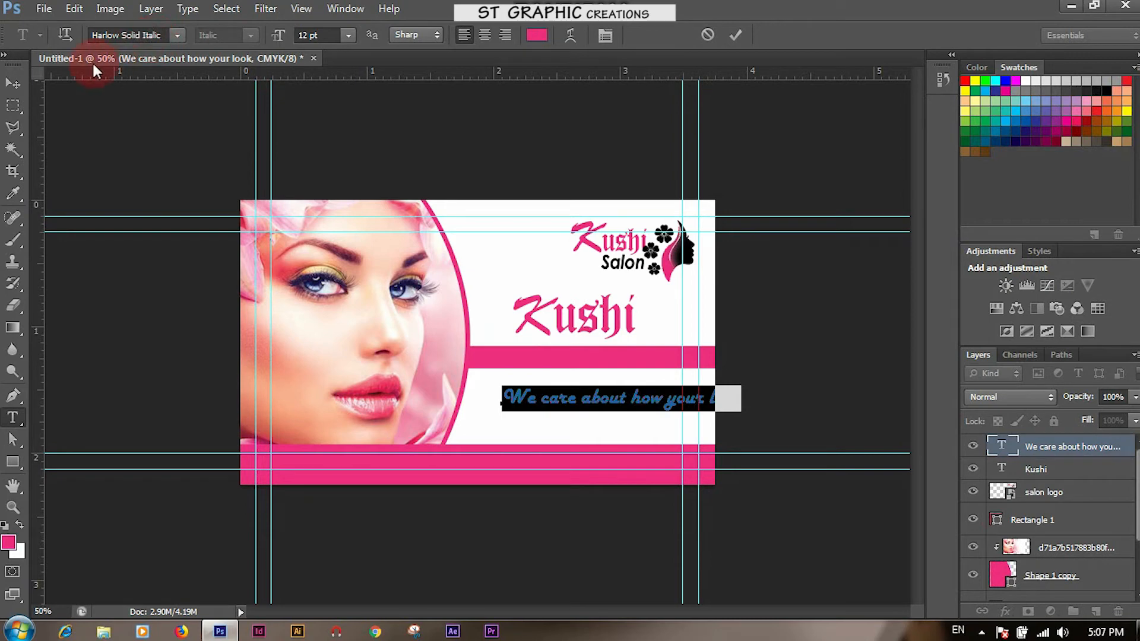
click(13, 84)
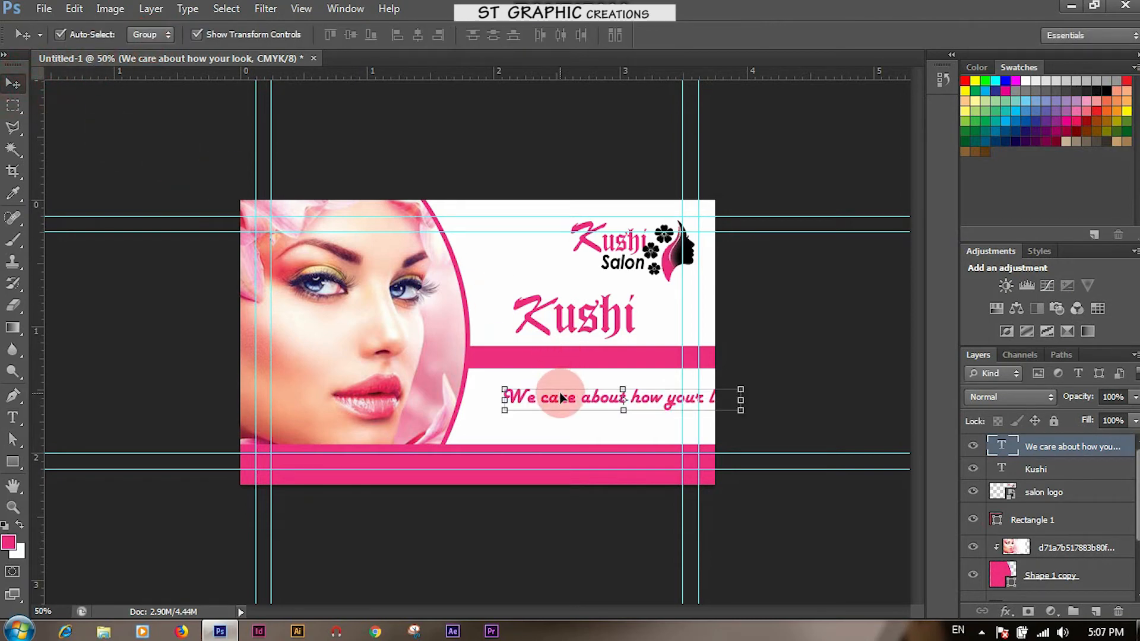
Move the tagline onto the stripe and shrink it to about 77%
drag(569, 404, 542, 395)
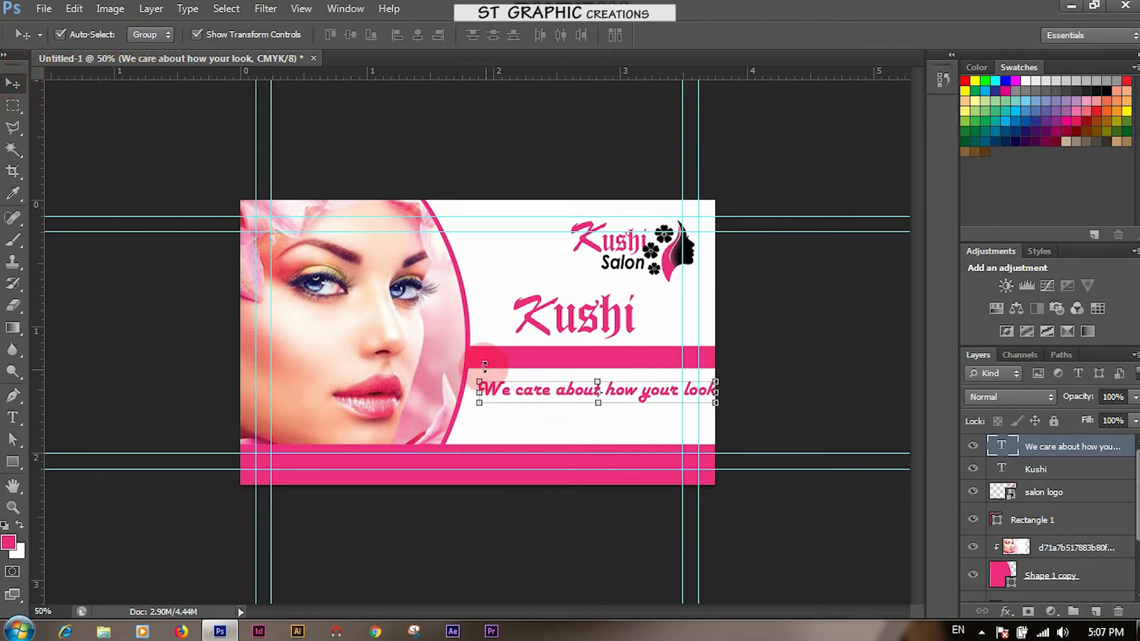
drag(479, 382, 544, 359)
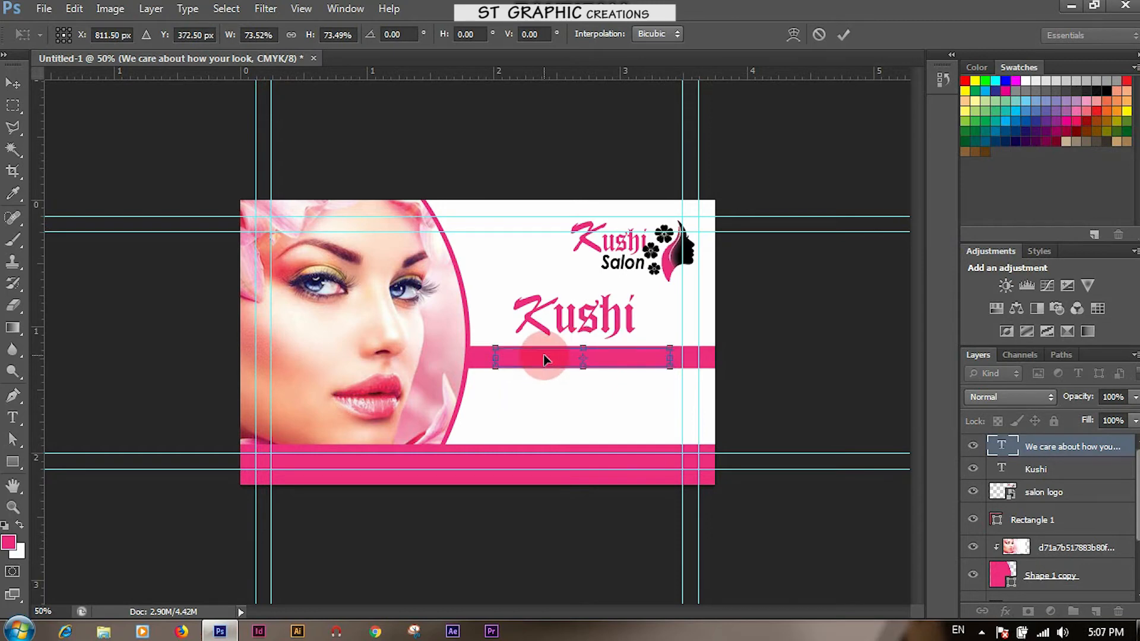
key(Return)
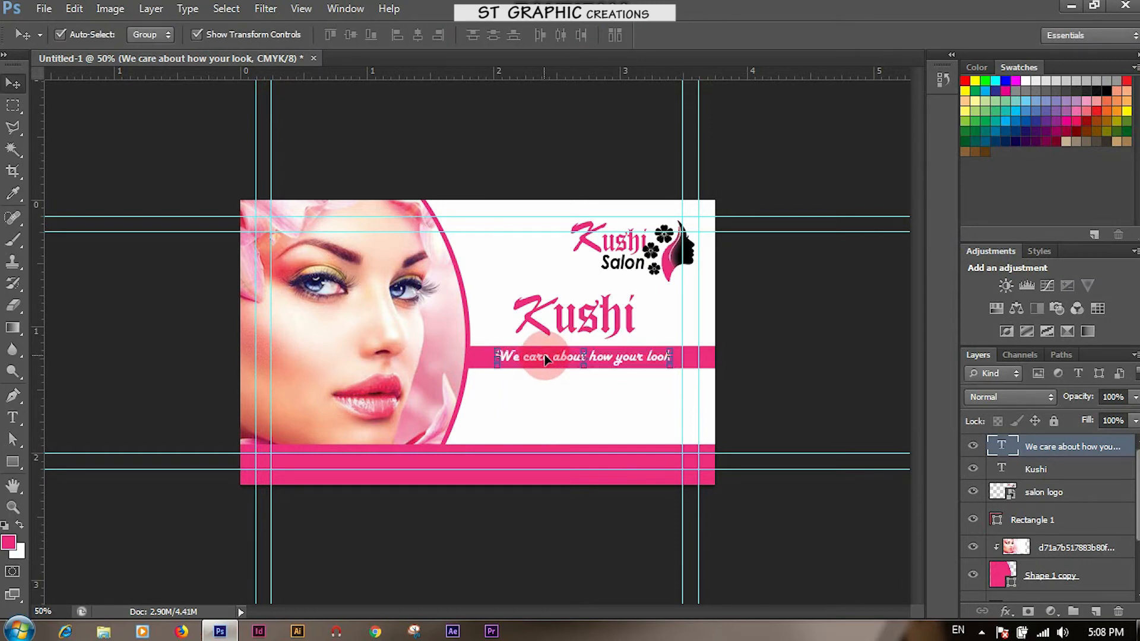
click(618, 415)
click(577, 363)
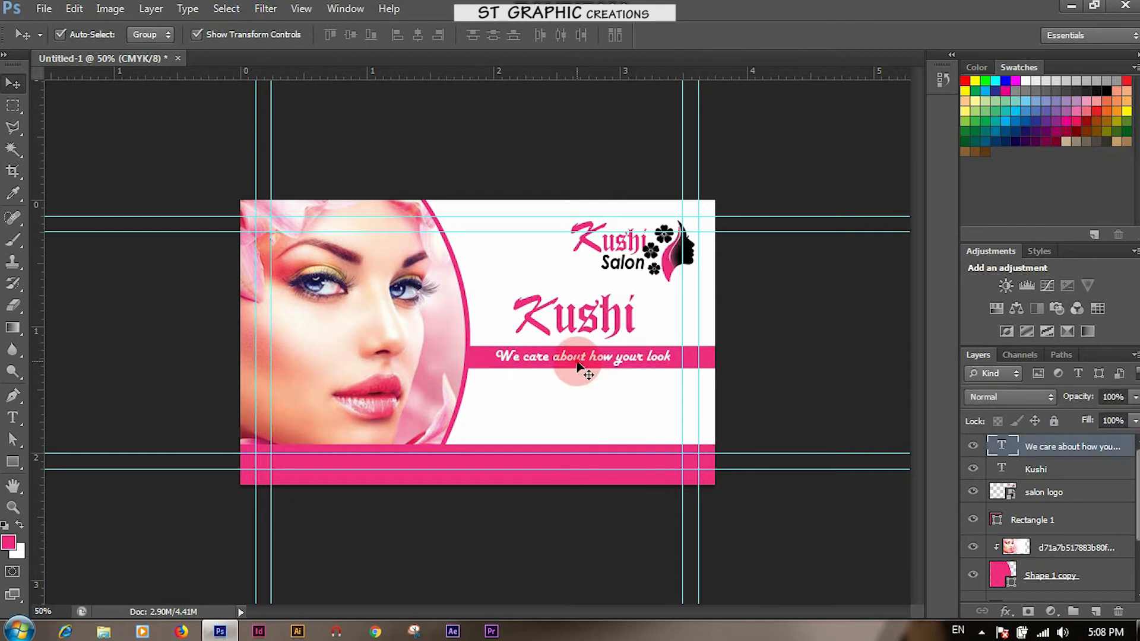
Zoom in and make the tagline slightly taller and narrower
key(ctrl+plus)
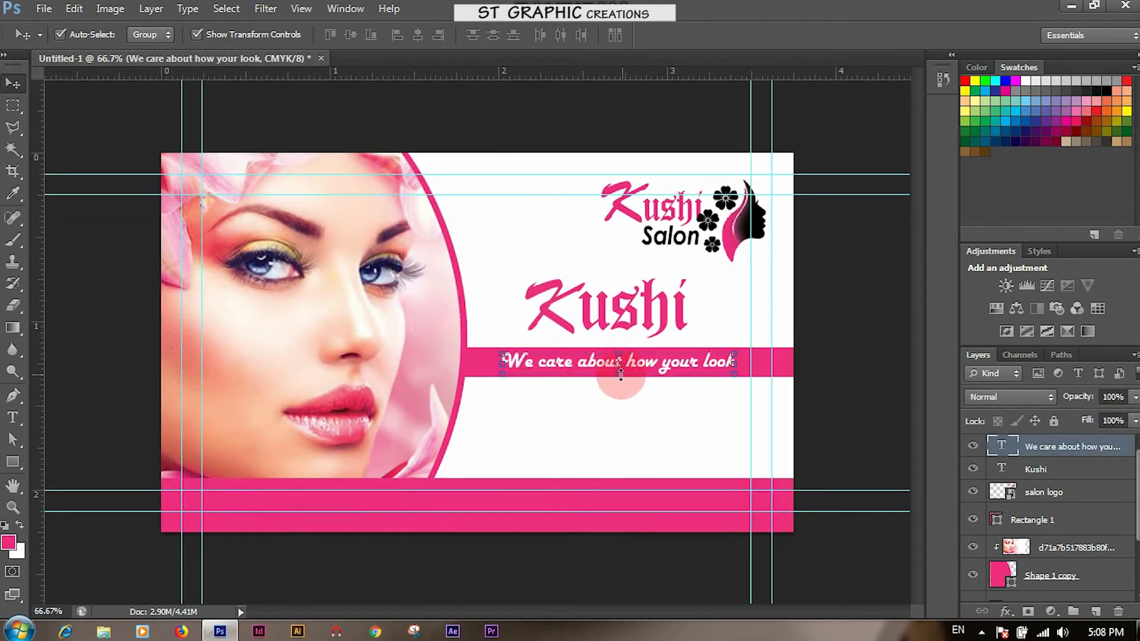
key(ctrl+t)
drag(618, 378, 619, 385)
drag(737, 364, 722, 383)
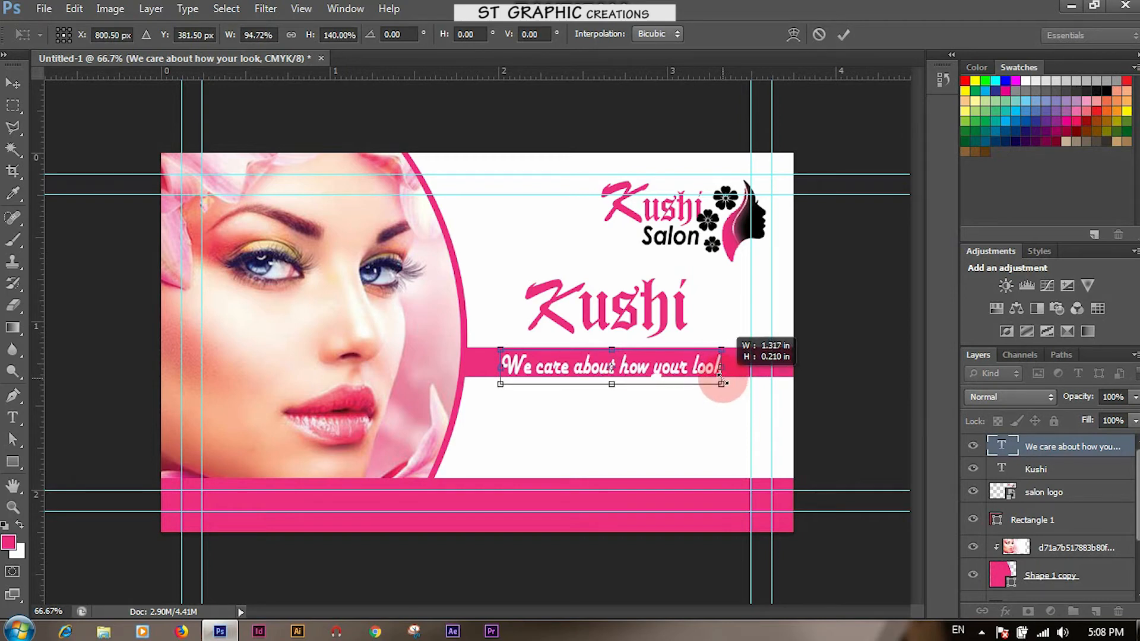
key(Return)
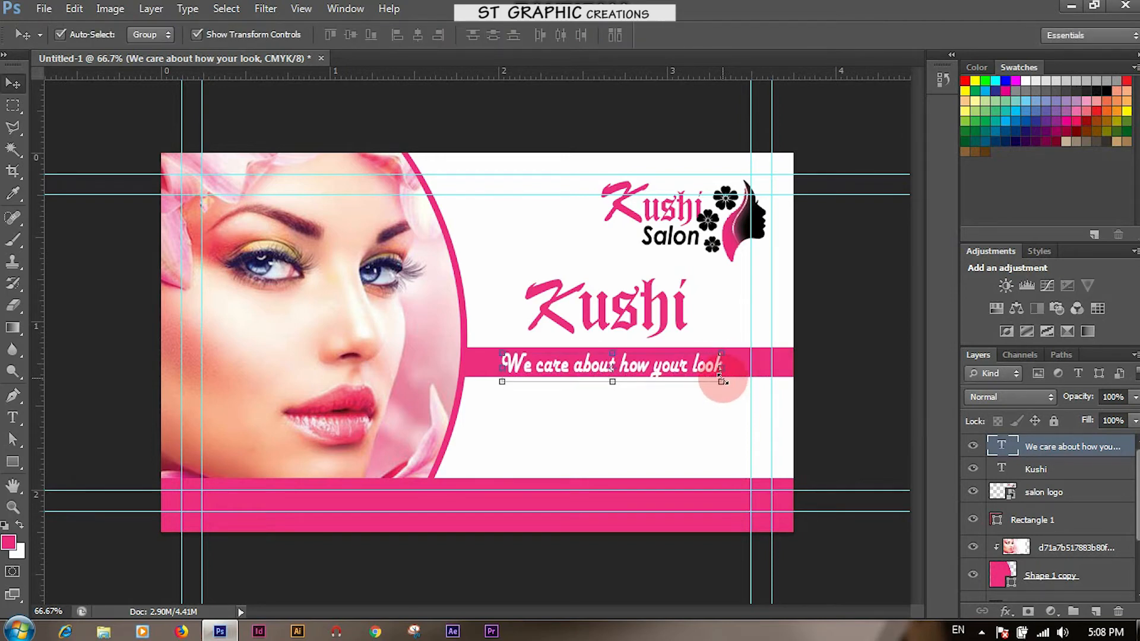
Nudge the tagline rightward with arrow keys to centre it within the stripe
key(Right)
key(Right)
key(Right)
key(Right)
key(Right)
key(Right)
key(Up)
key(Up)
key(Up)
key(Up)
key(Up)
key(Up)
key(Up)
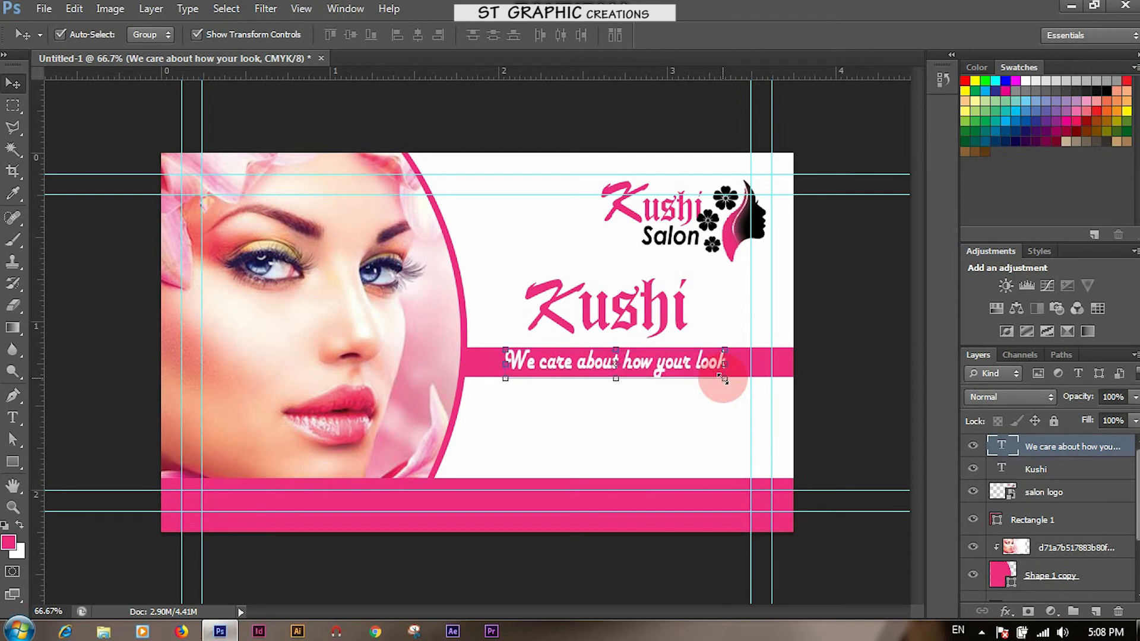
key(Right)
key(Right)
key(Right)
key(Right)
key(Right)
key(Right)
key(Down)
key(Down)
key(Right)
key(Right)
key(Right)
key(Right)
key(Right)
key(Right)
key(Right)
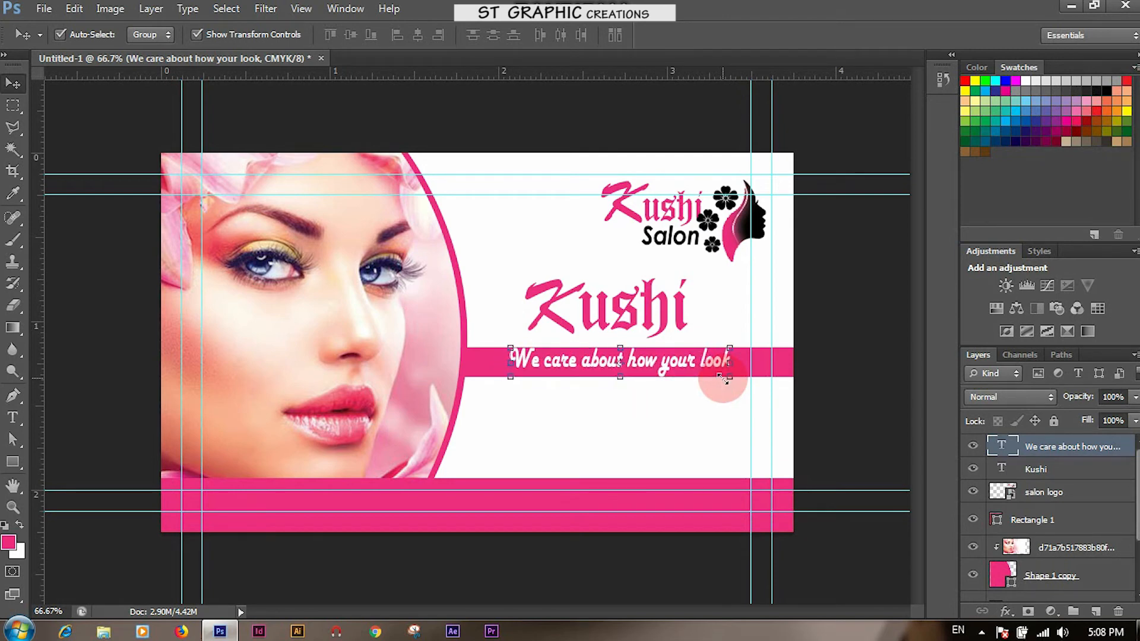
key(Right)
key(Right)
key(Right)
key(Right)
key(Right)
key(Right)
key(Right)
key(Right)
key(Right)
key(Right)
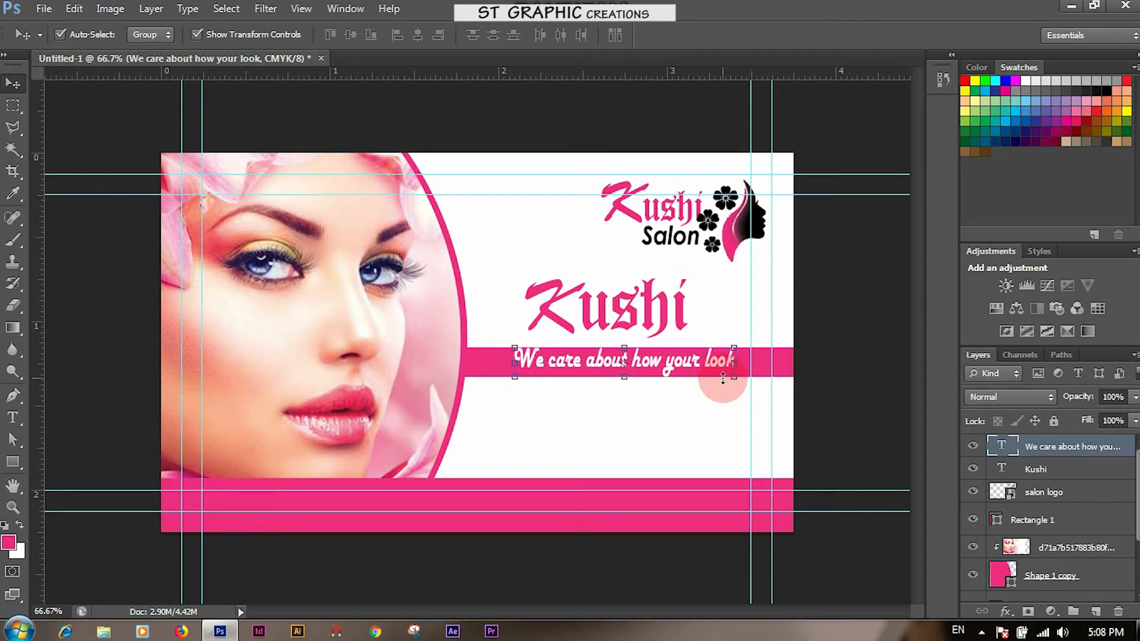
key(Right)
key(Right)
key(Right)
key(Right)
key(Right)
key(Right)
click(696, 409)
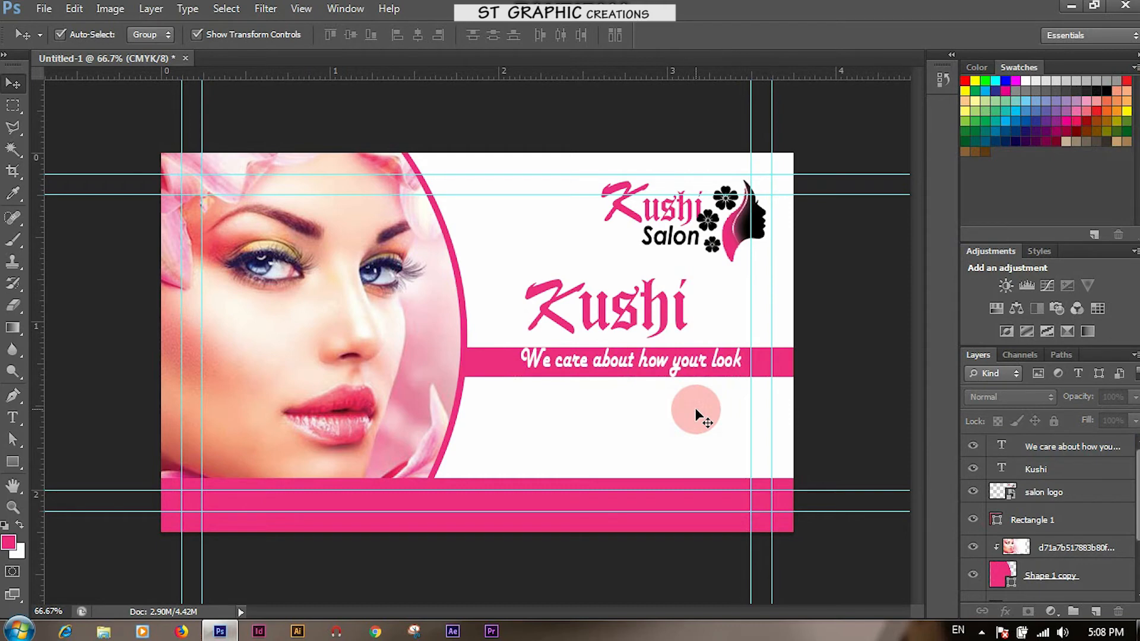
Nudge the tagline down and right, and the Kushi heading slightly right
click(678, 368)
key(Down)
key(Down)
key(Down)
key(Down)
key(Right)
key(Right)
key(Right)
key(Right)
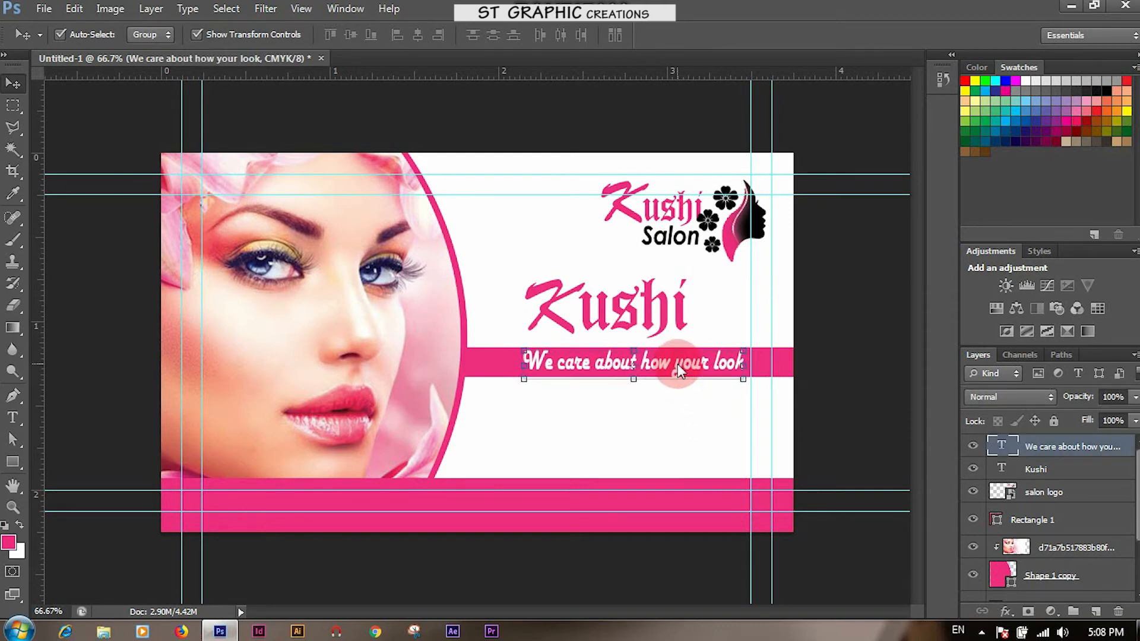
click(669, 411)
click(624, 323)
key(Right)
key(Right)
key(Right)
key(Right)
key(Right)
key(Right)
key(Right)
key(Right)
key(Right)
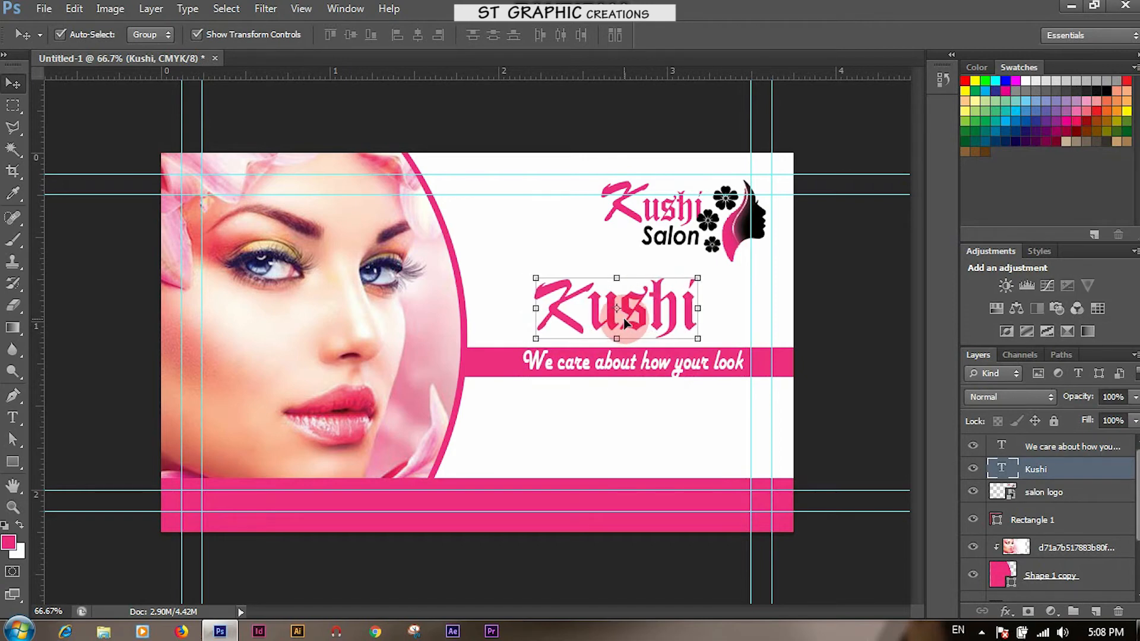
click(629, 410)
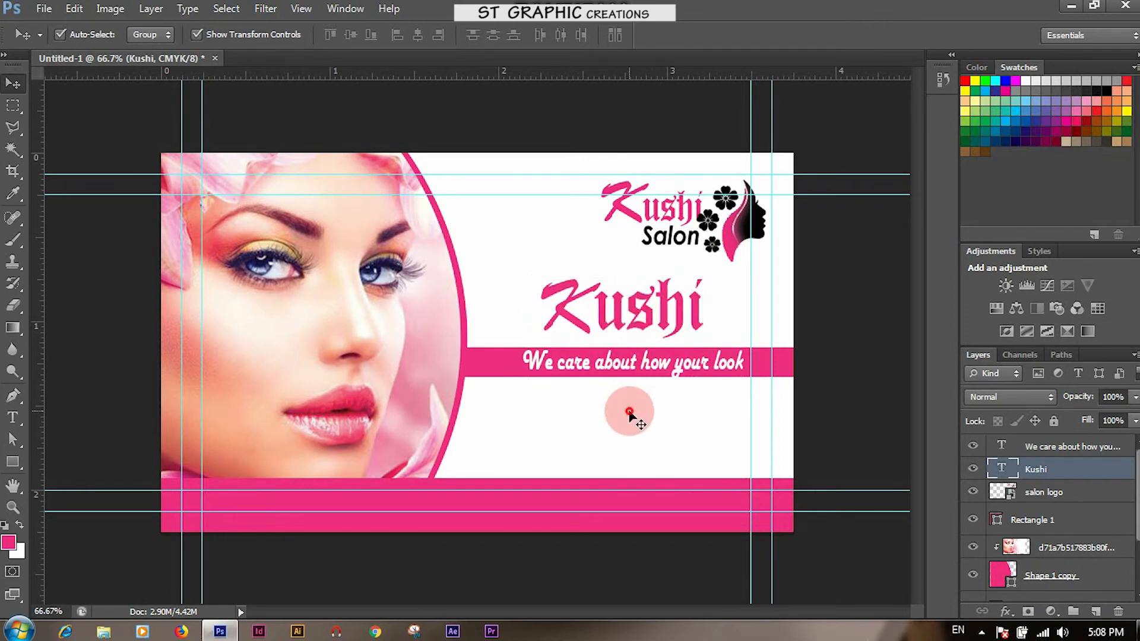
Raise the pink band with its tagline two pixels, then the Kushi heading two pixels
click(792, 362)
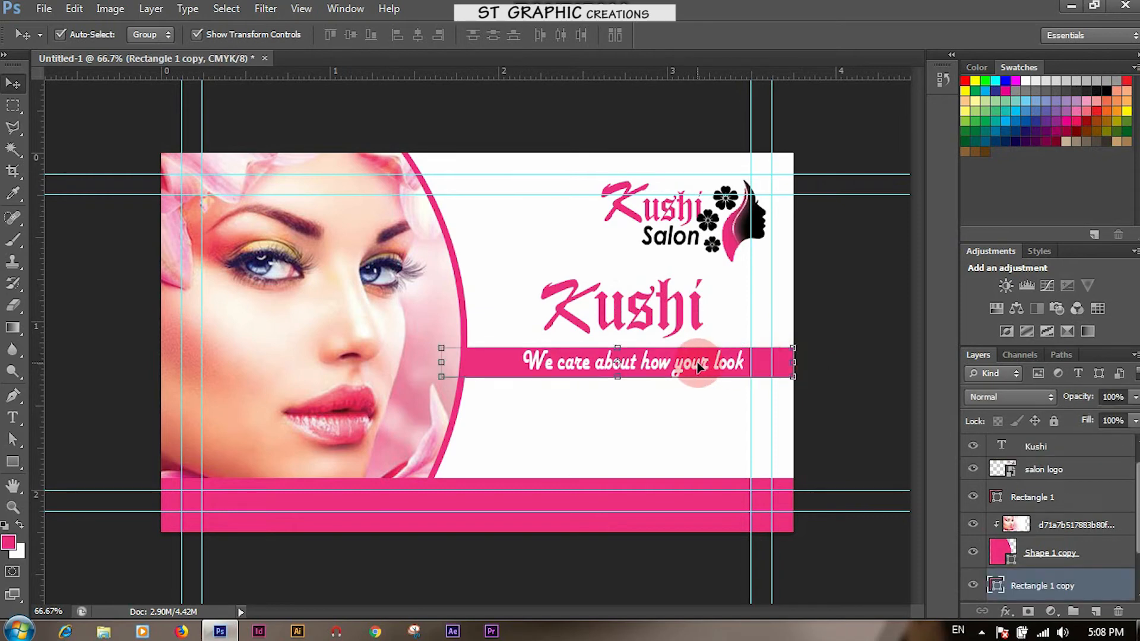
shift+click(698, 365)
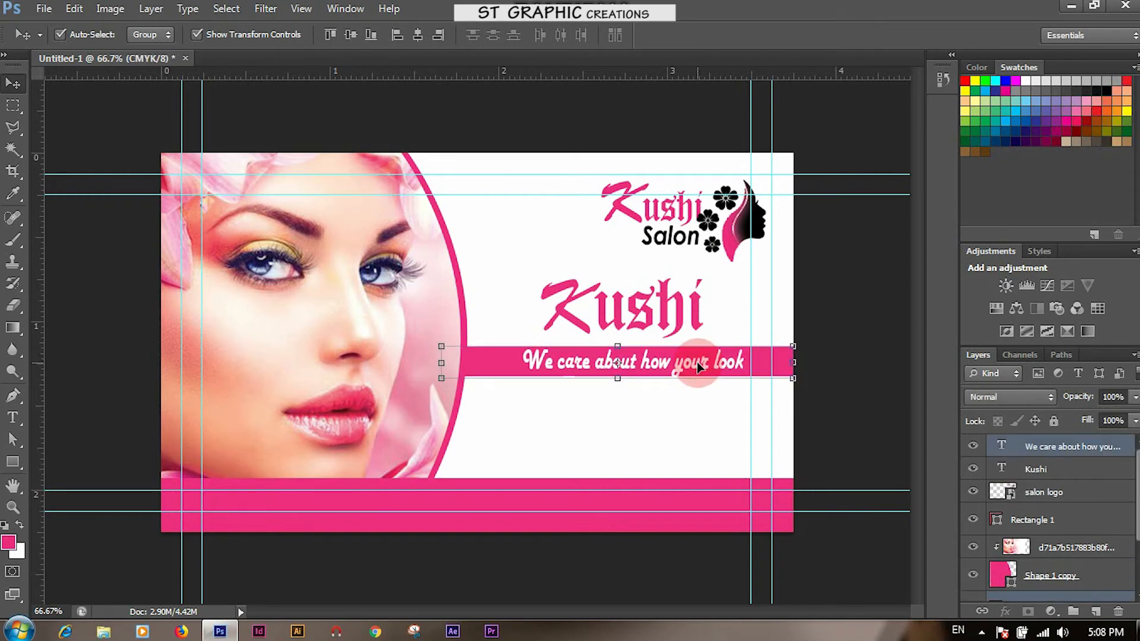
key(Up)
key(Up)
key(Up)
key(Up)
key(Up)
key(Up)
key(Up)
key(Up)
key(Up)
key(Up)
key(Up)
key(Up)
key(Up)
key(Up)
key(Up)
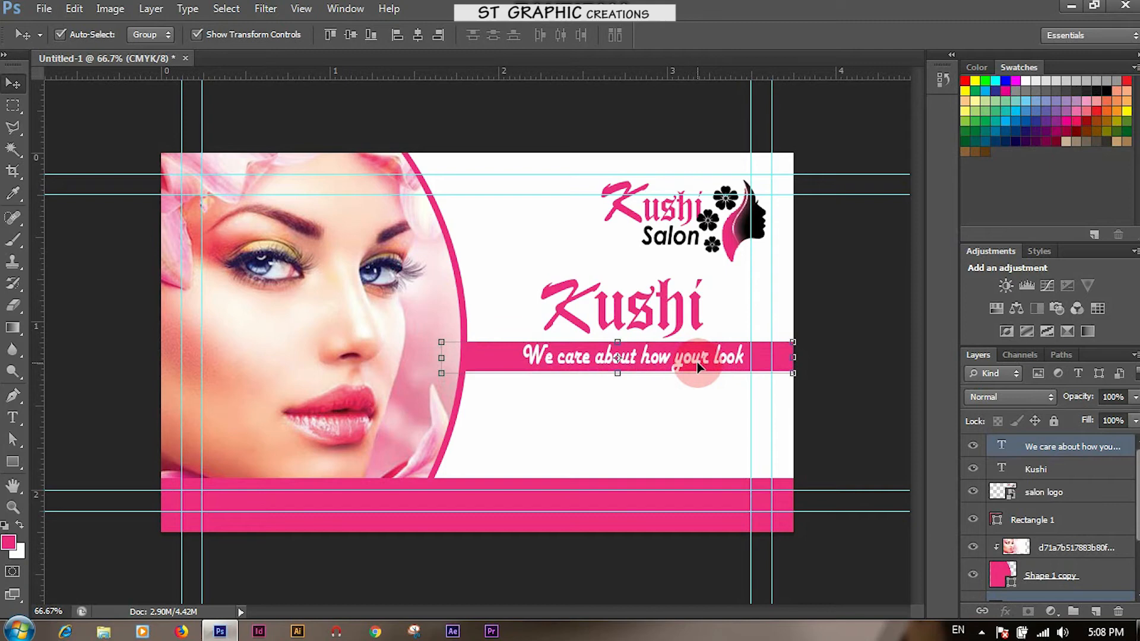
key(Up)
key(Up)
key(Up)
key(Up)
key(Up)
key(Up)
key(Up)
key(Up)
key(Up)
key(Up)
key(Up)
key(Up)
key(Up)
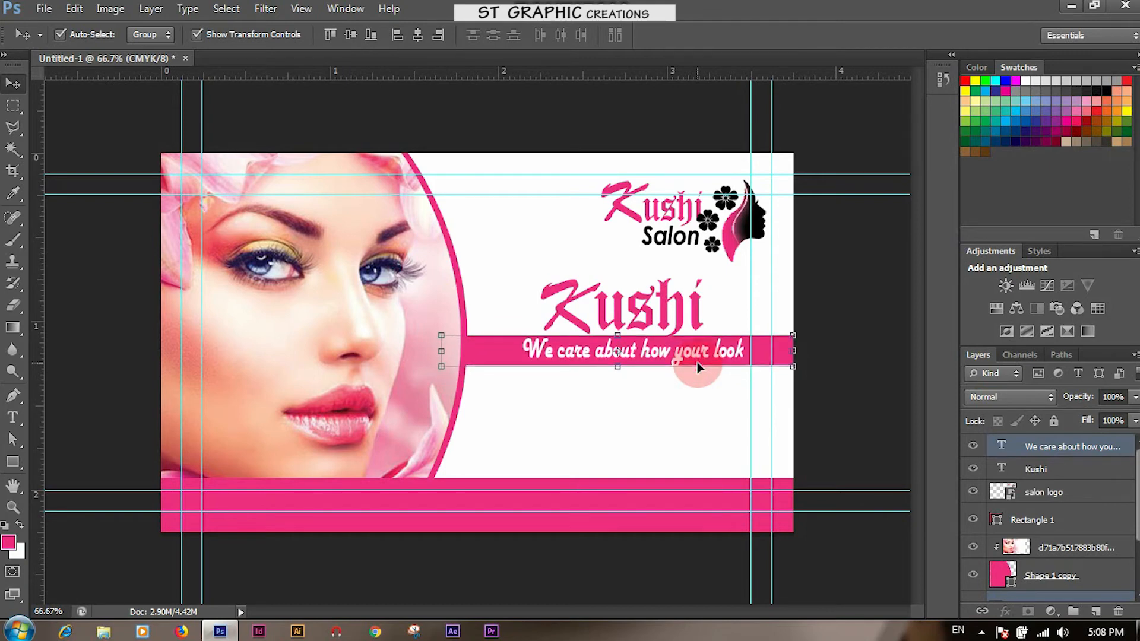
click(684, 403)
click(670, 303)
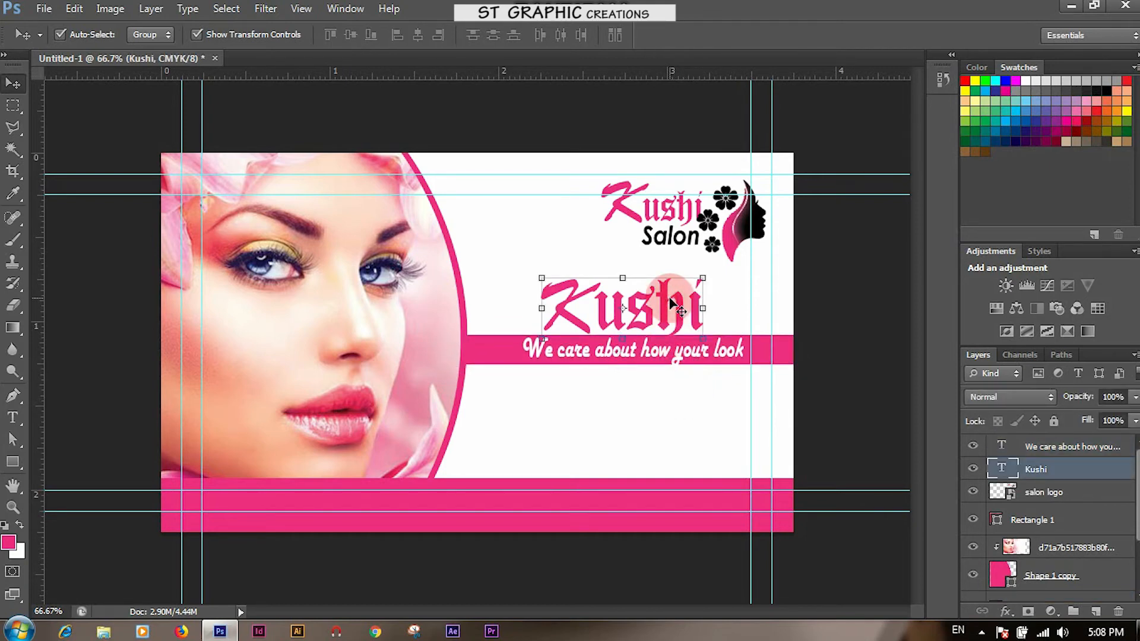
key(Up)
key(Up)
key(Up)
key(Up)
key(Up)
key(Up)
key(Up)
key(Up)
key(Up)
key(Up)
key(Up)
key(Up)
key(Up)
key(Up)
key(Up)
key(Up)
key(Up)
key(Up)
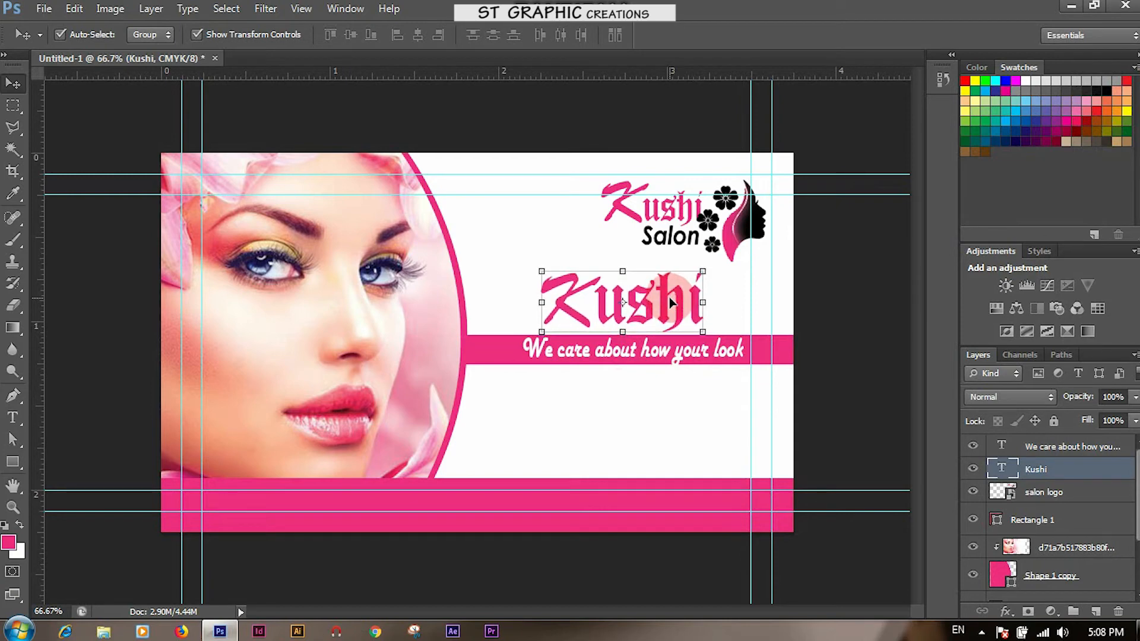
key(Up)
key(Up)
key(Up)
key(Up)
key(Up)
key(Up)
key(Up)
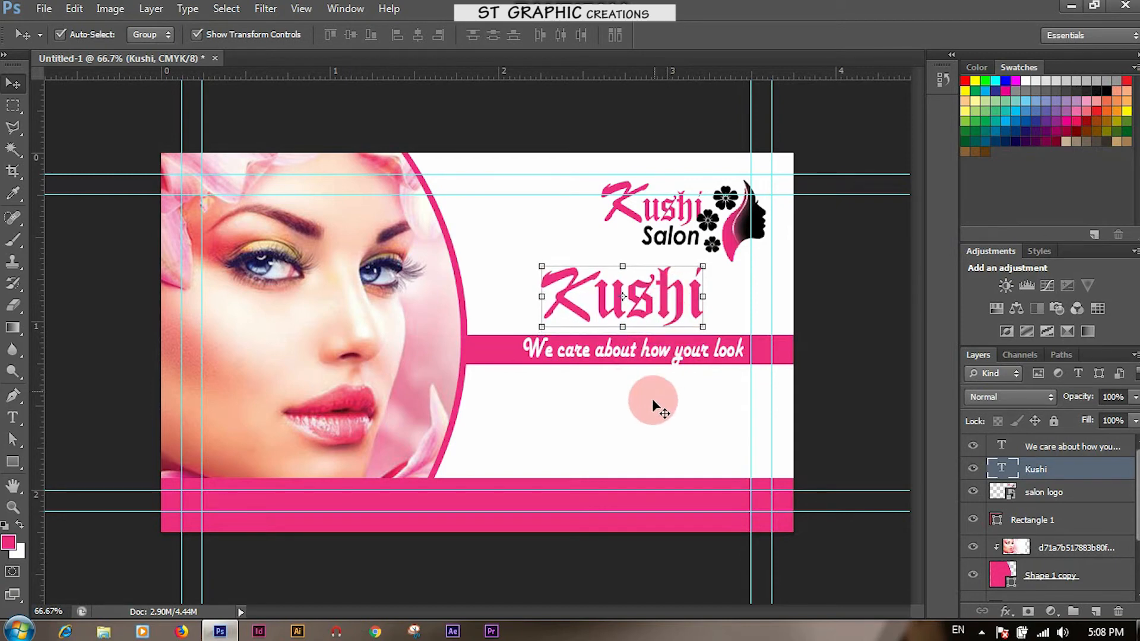
click(653, 408)
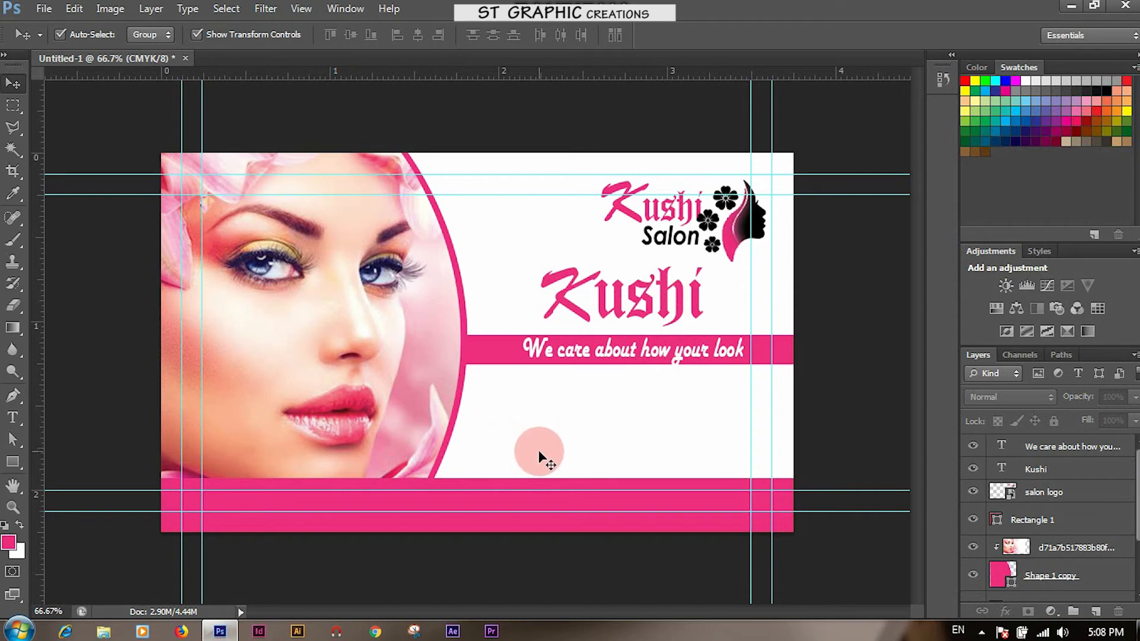
Type 'Tell' below the tagline stripe and set it in Leelawadee
click(15, 415)
click(506, 409)
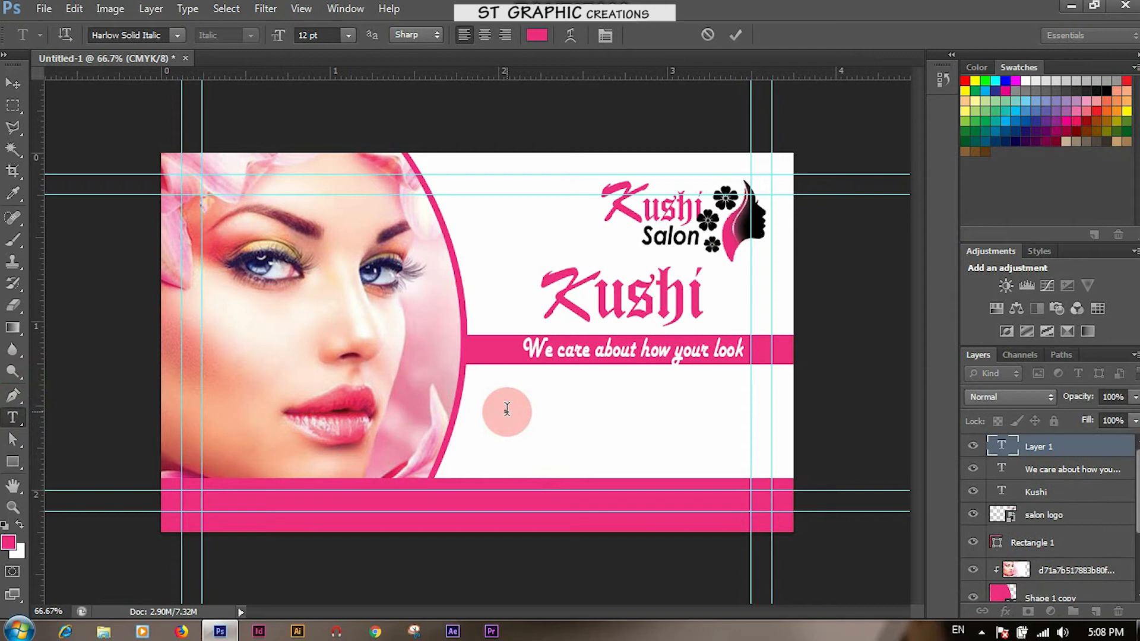
text(Tell)
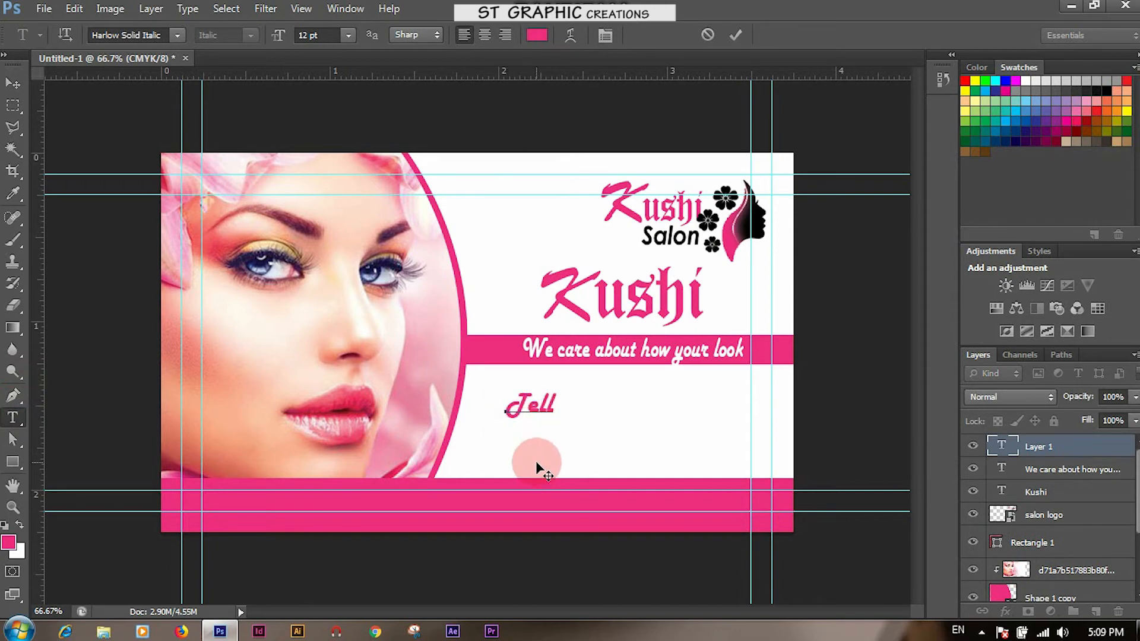
drag(505, 404, 568, 401)
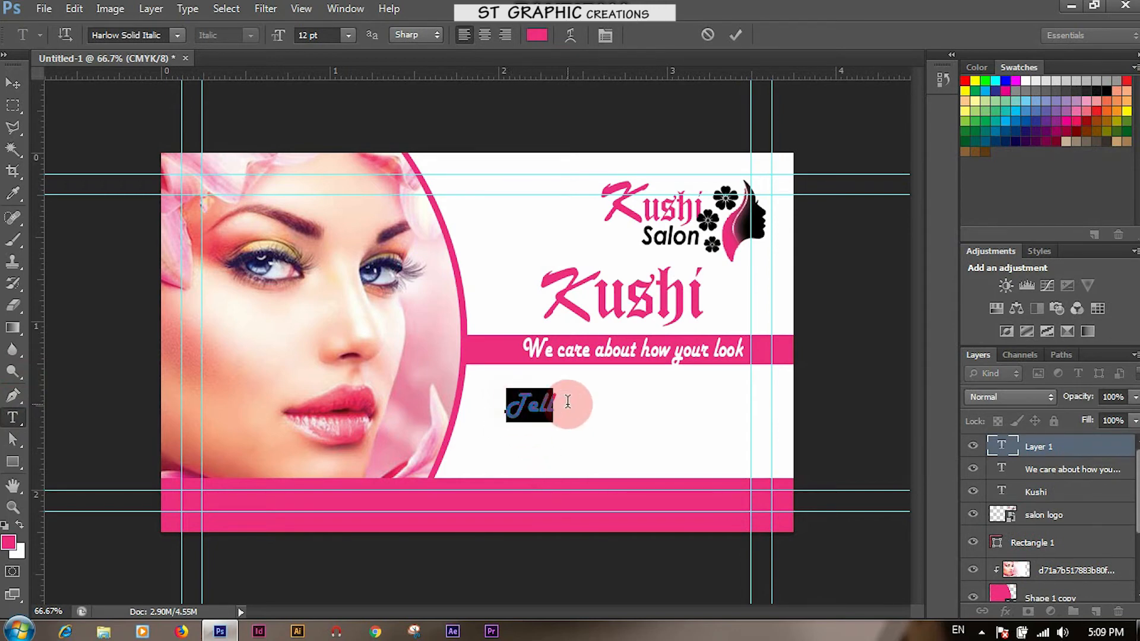
click(133, 36)
text(Leelawadee)
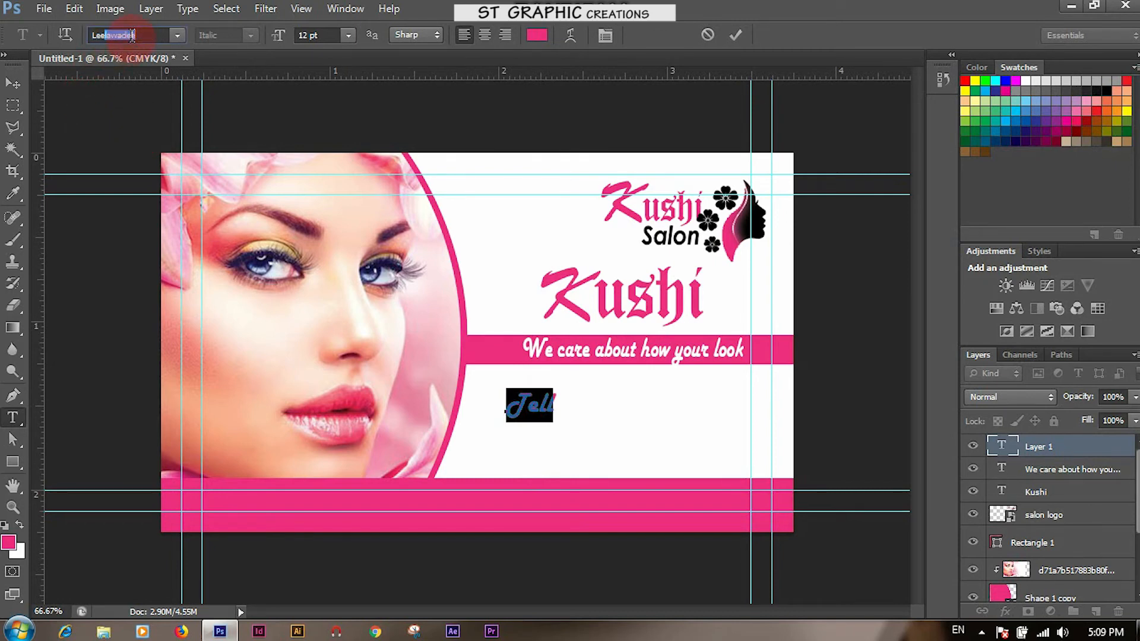
key(Return)
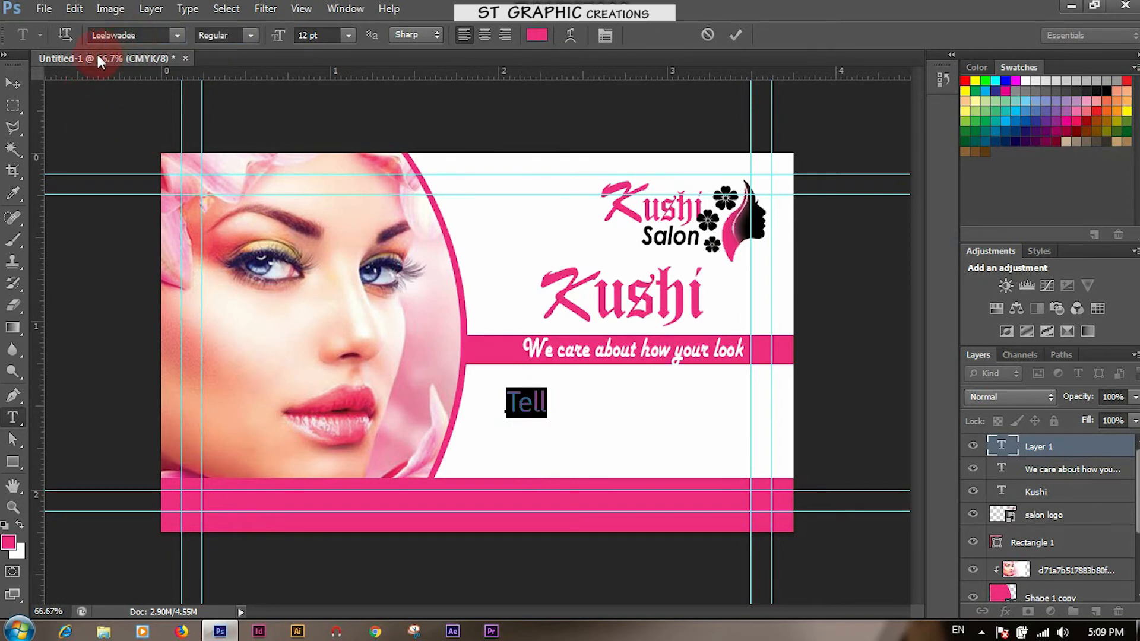
click(544, 395)
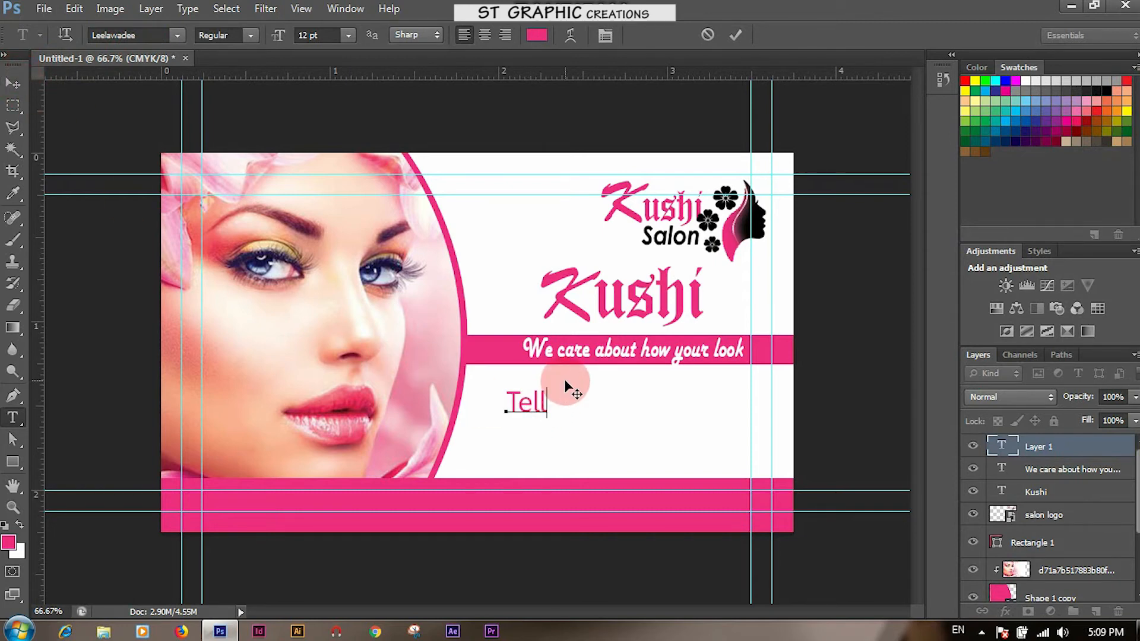
click(538, 392)
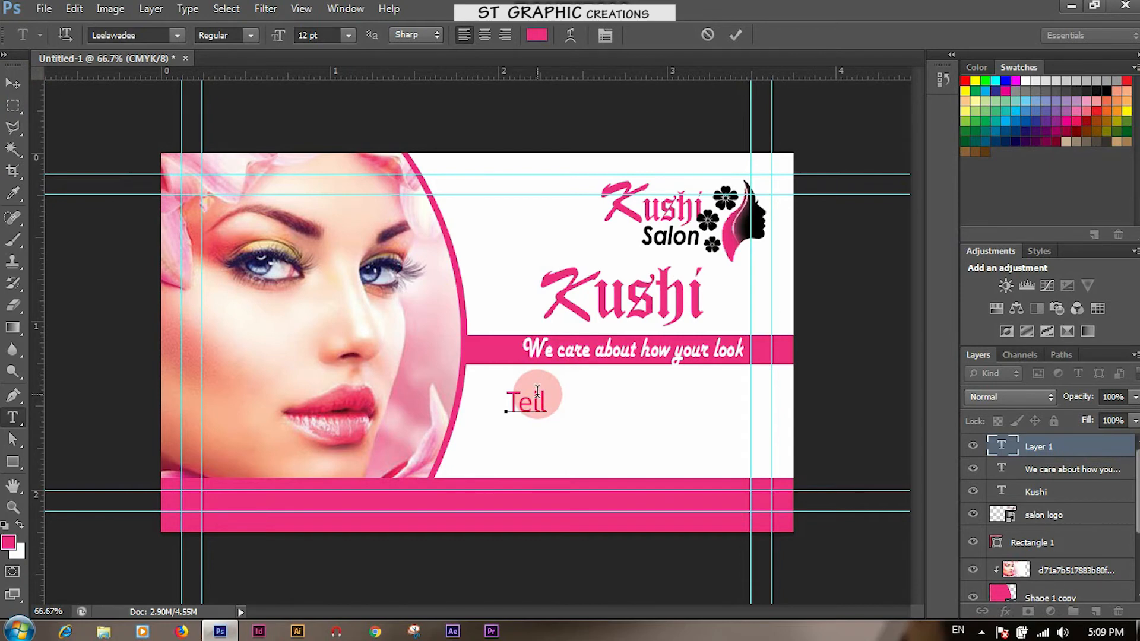
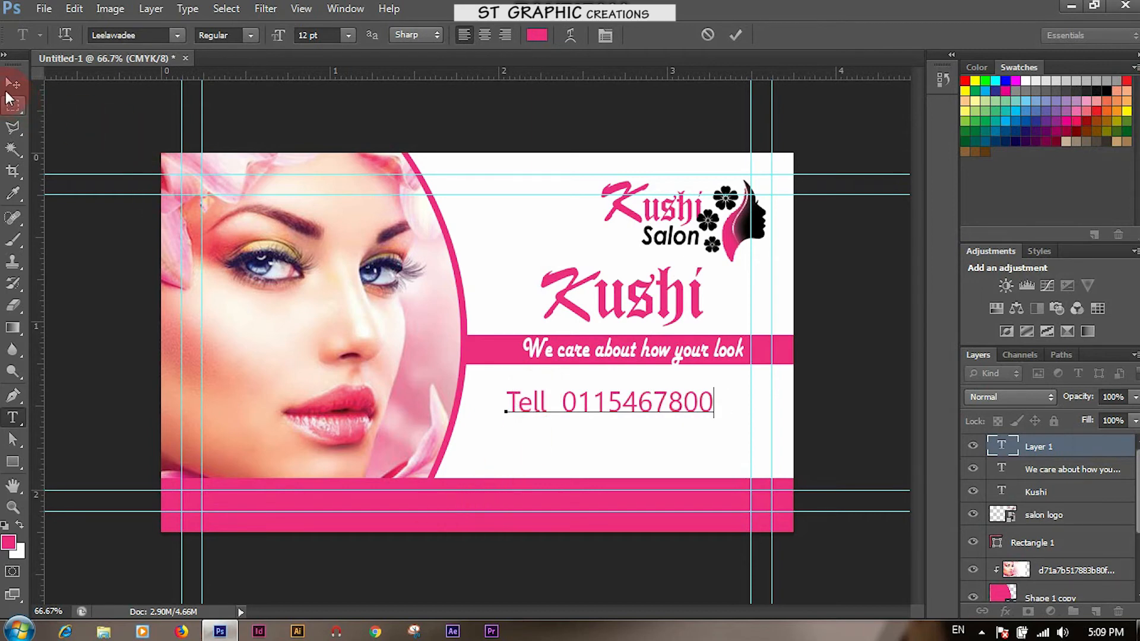
Make the whole phone line Bold and commit it
click(251, 38)
click(239, 59)
drag(500, 401, 718, 401)
click(247, 36)
click(248, 66)
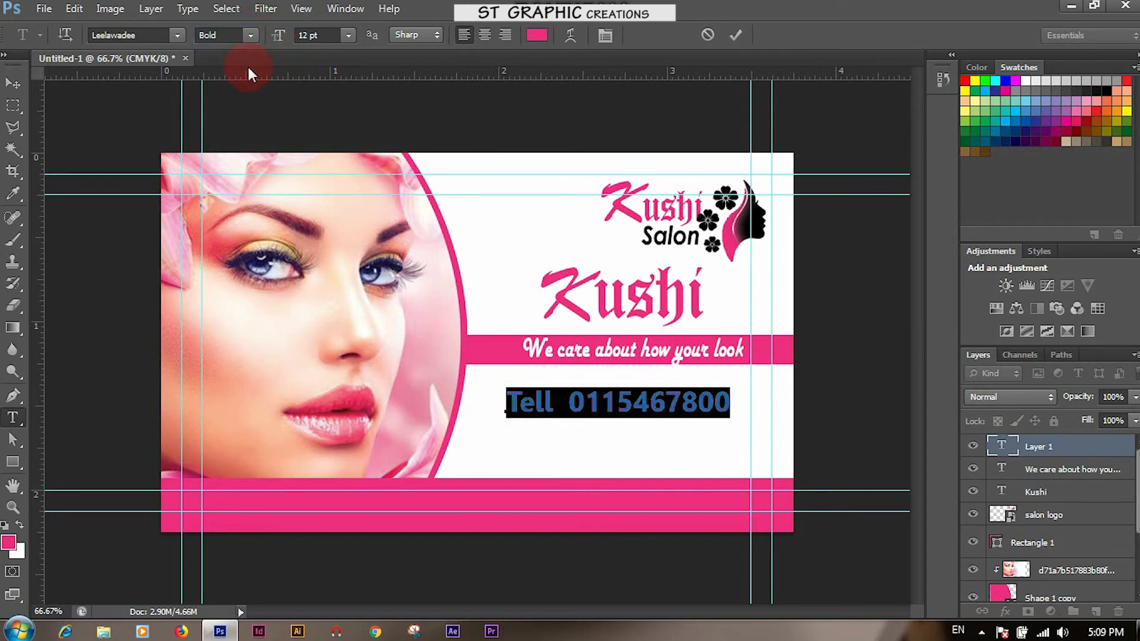
click(9, 84)
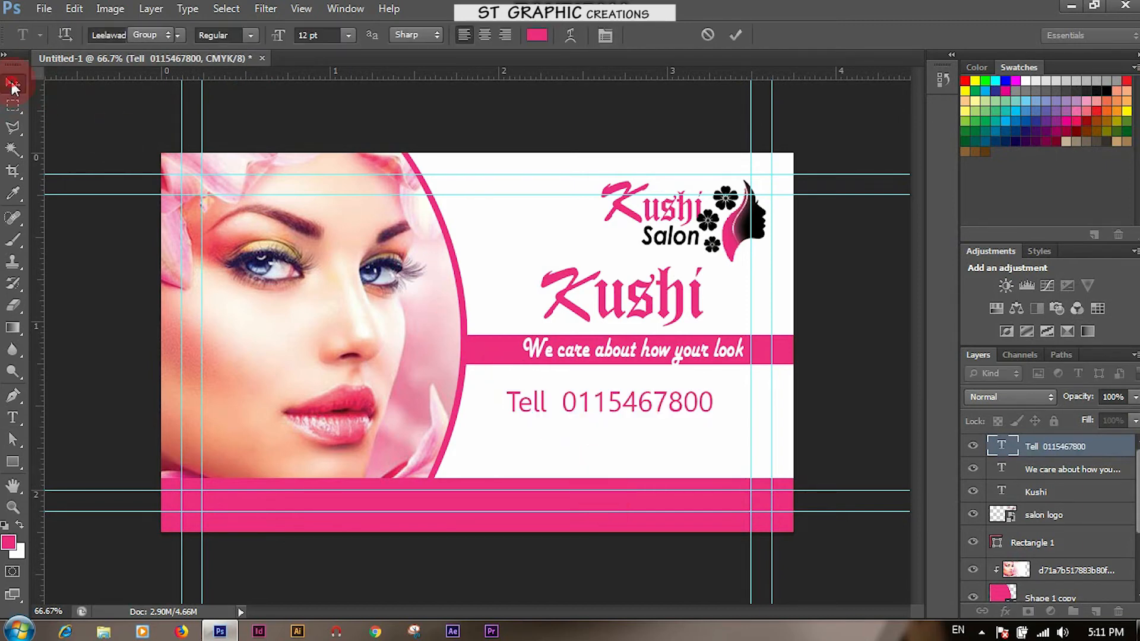
Shrink the phone line slightly and drag a copy down and to the right
key(v)
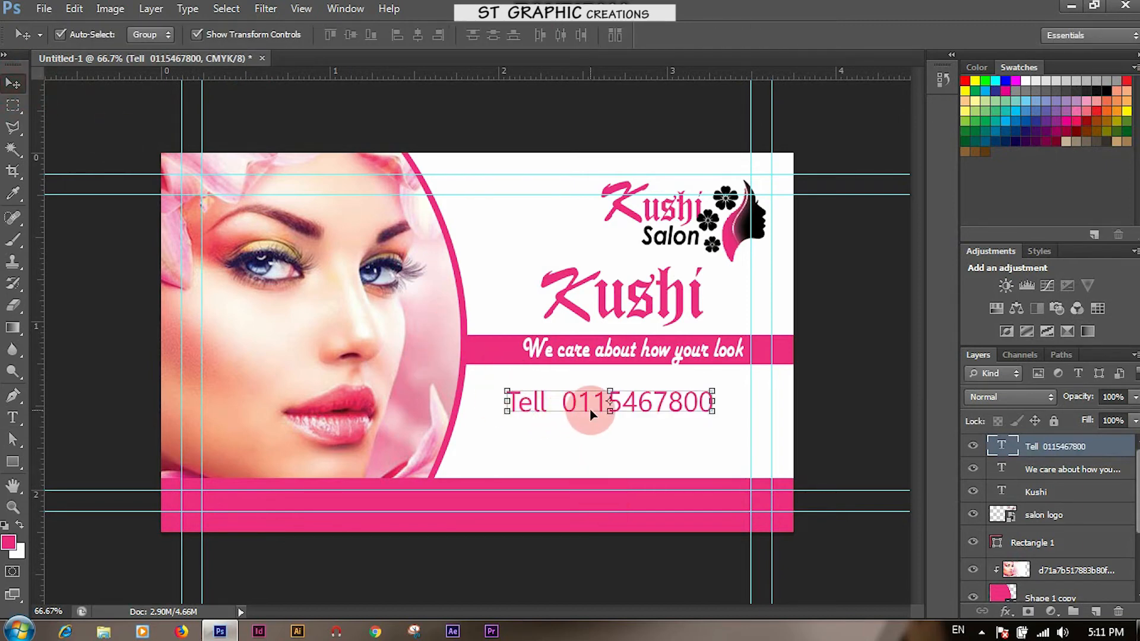
drag(507, 392, 522, 394)
key(Return)
drag(611, 399, 684, 435)
click(13, 417)
double_click(581, 432)
drag(577, 433, 729, 439)
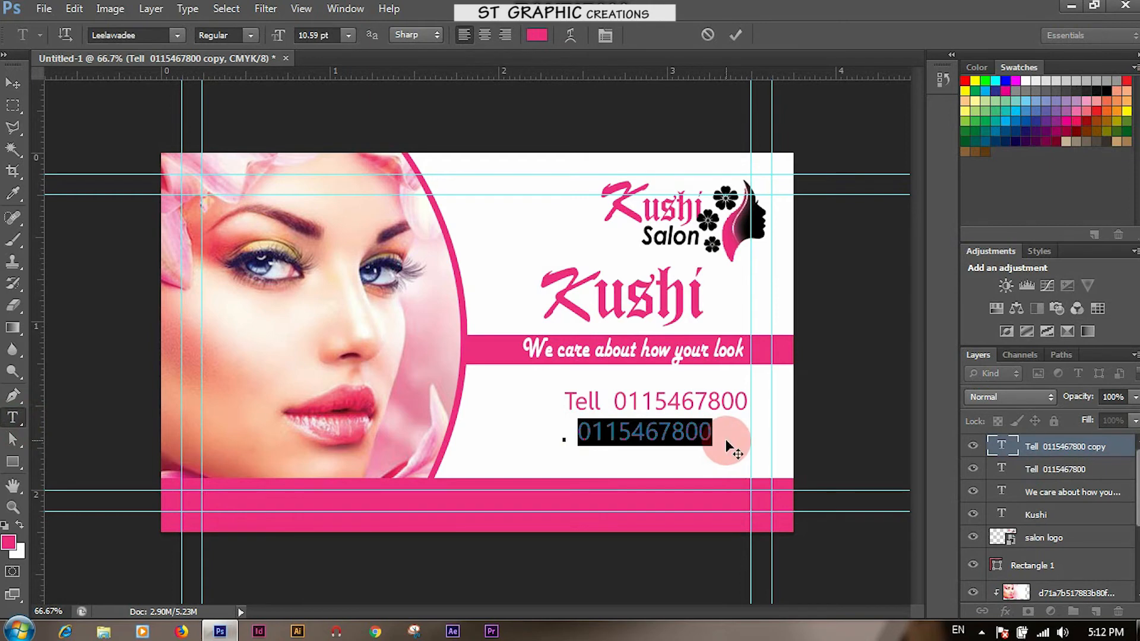
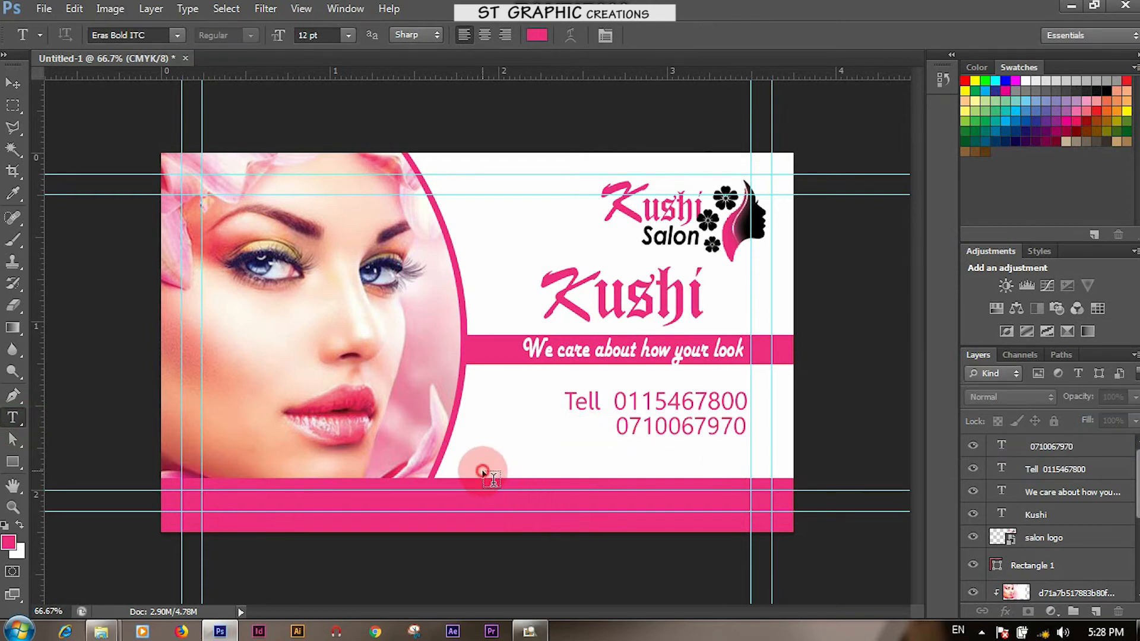
Type 'HERBAL BEAUTY PARLOUR' in Eras Bold ITC above the pink band and scale it down
click(483, 468)
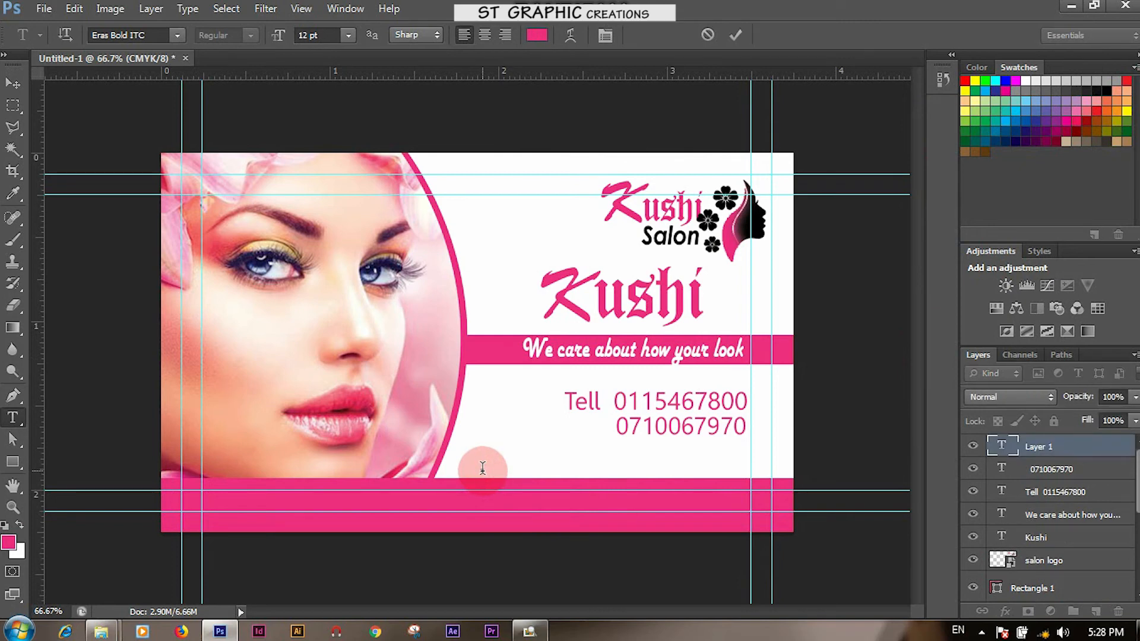
text(HERBAL)
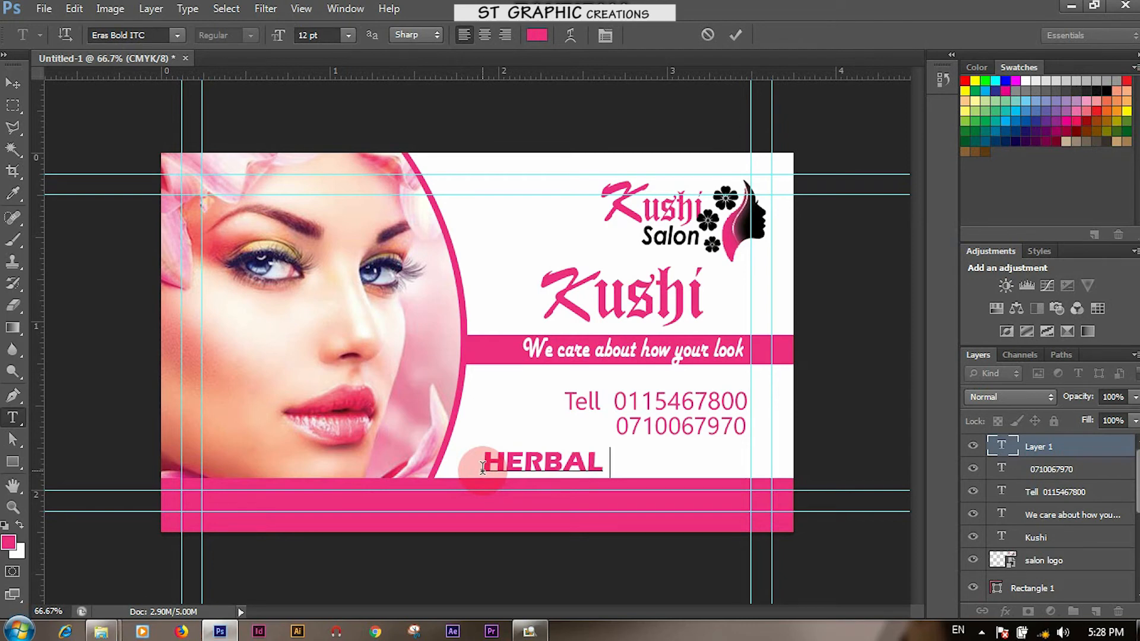
text( BE)
text(A)
text(A)
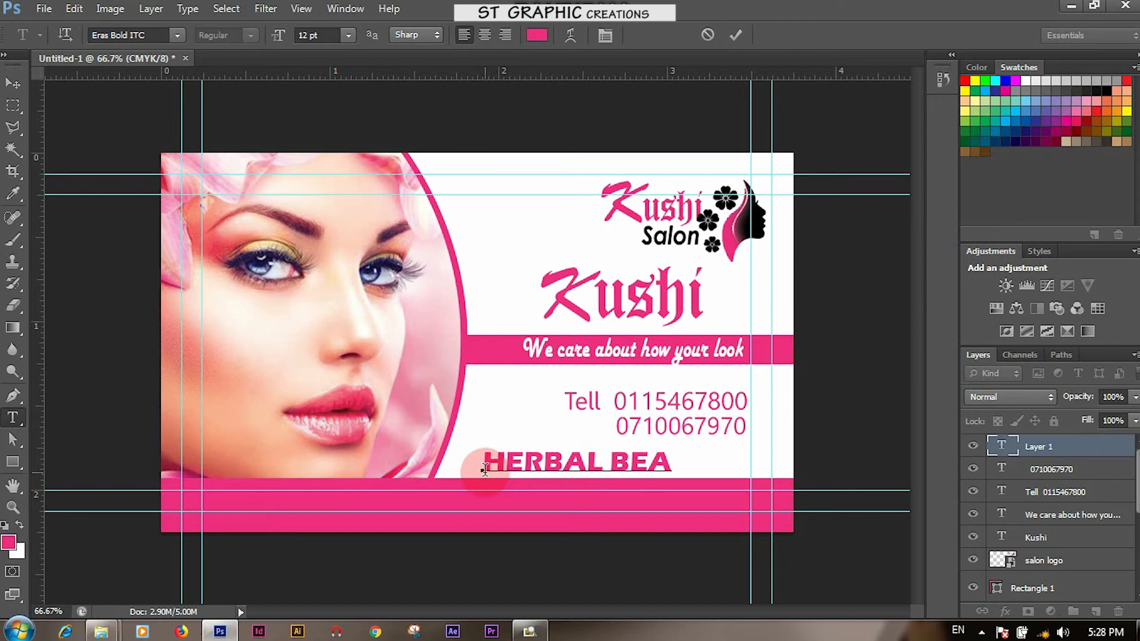
text(UT)
text(Y)
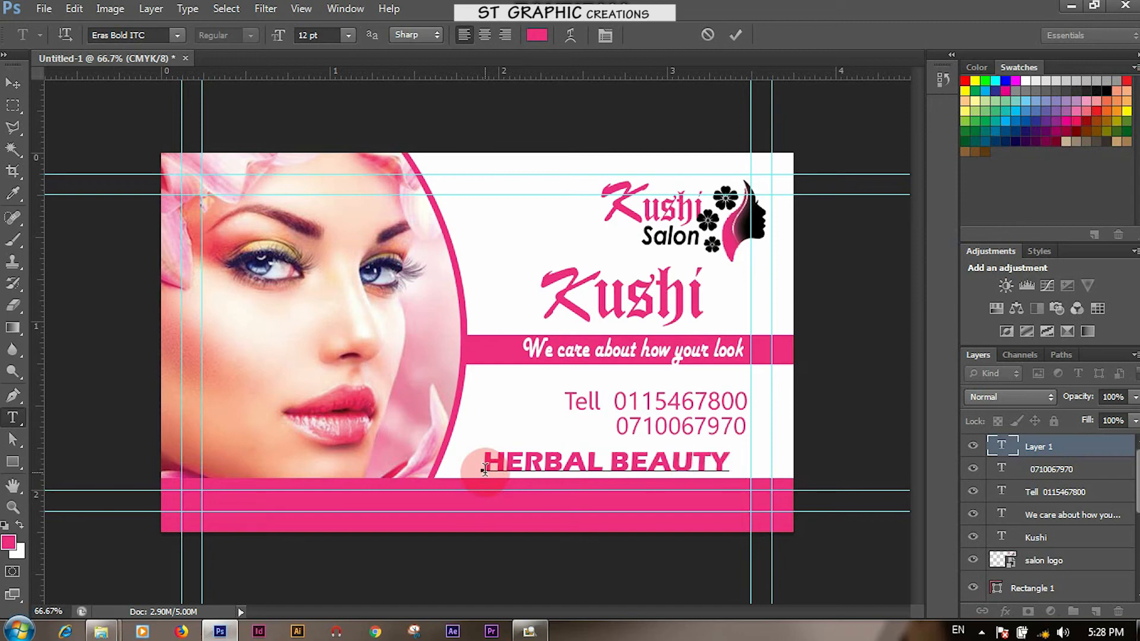
text( PAR)
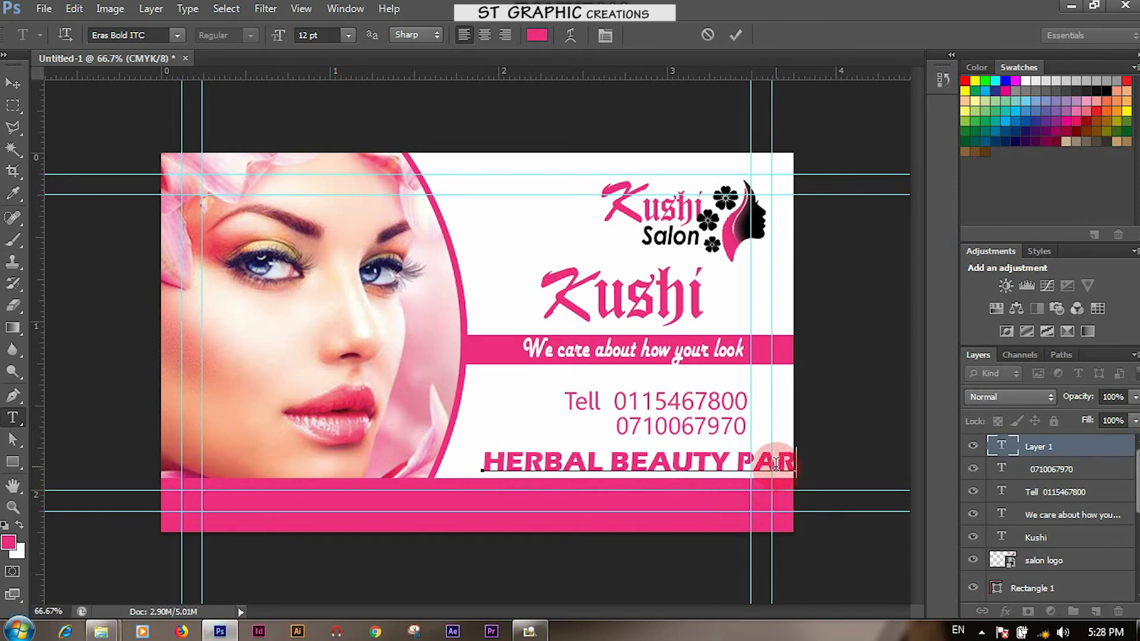
text(LOUR)
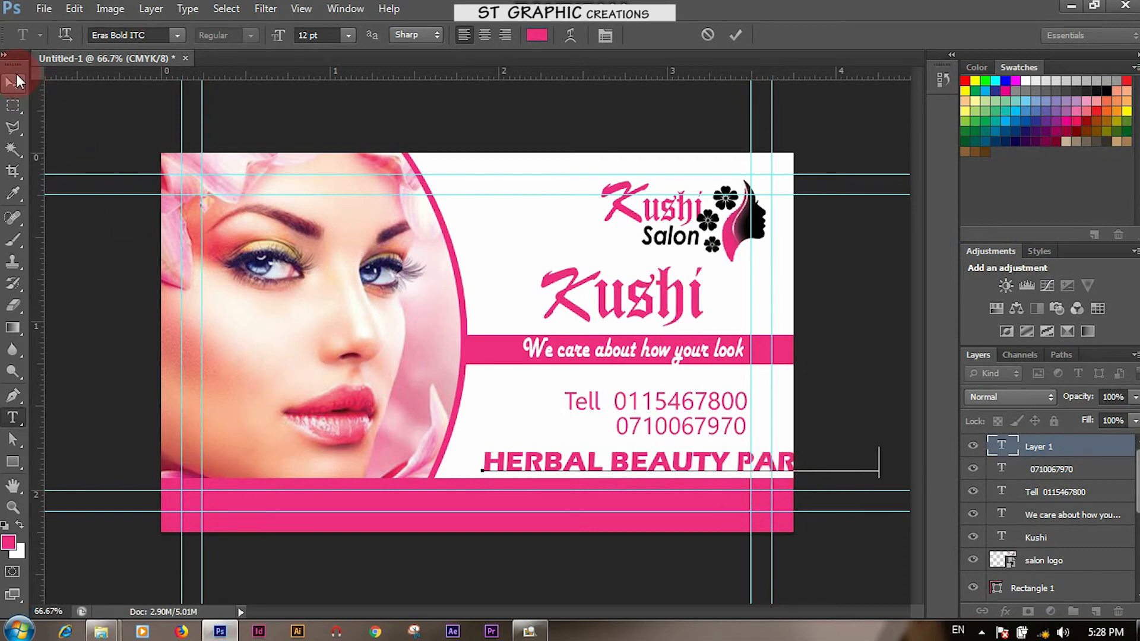
click(8, 89)
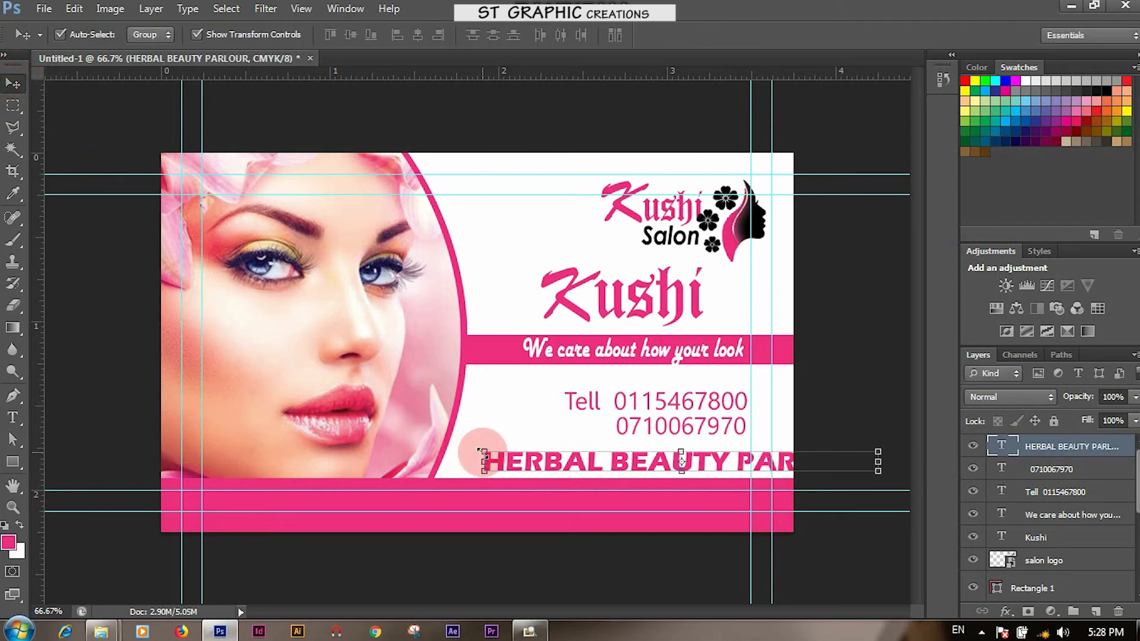
mouse_move(485, 449)
mouse_down()
mouse_move(588, 456)
mouse_move(481, 463)
mouse_move(492, 471)
mouse_up()
Change the HERBAL BEAUTY PARLOUR text's font to Cooper Black
key(Return)
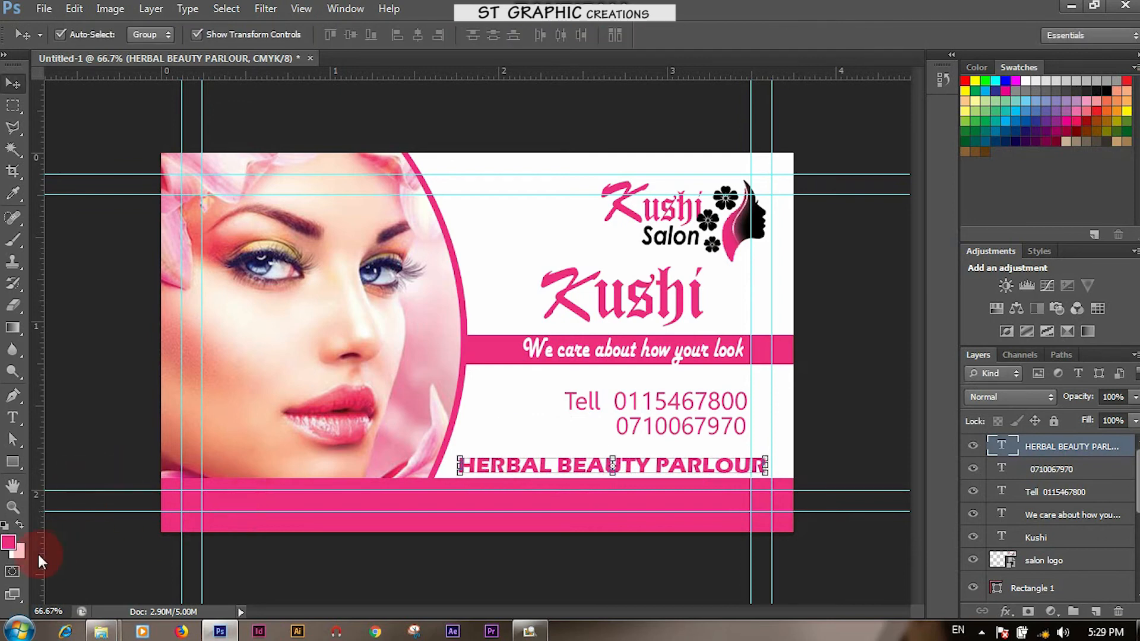
click(13, 419)
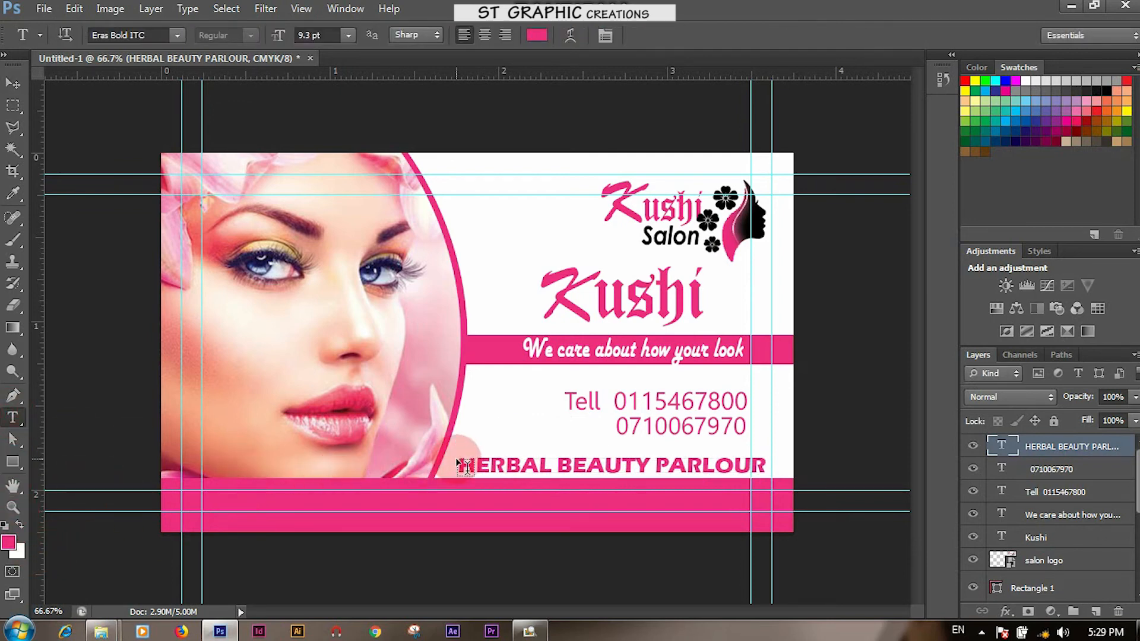
drag(459, 465, 810, 461)
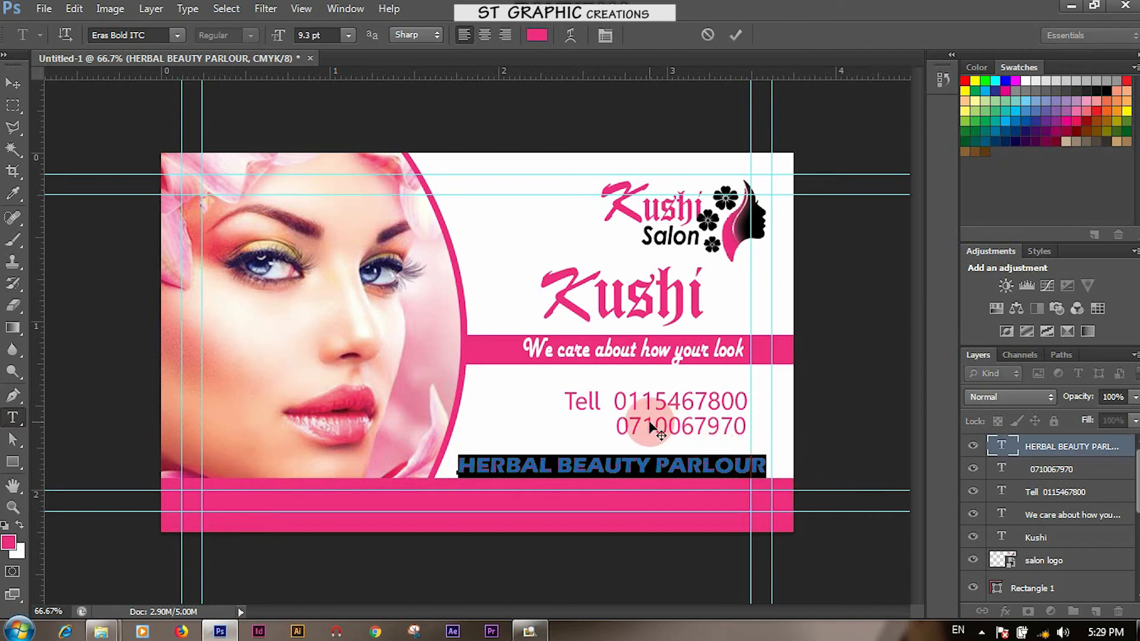
click(154, 35)
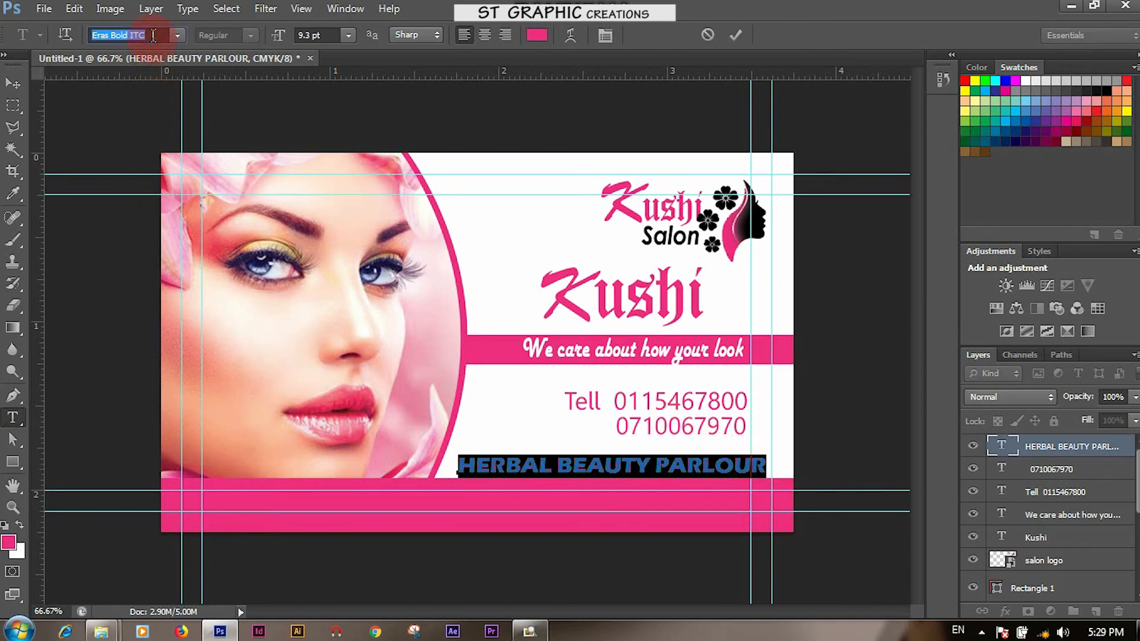
text(Cooper Black)
key(Return)
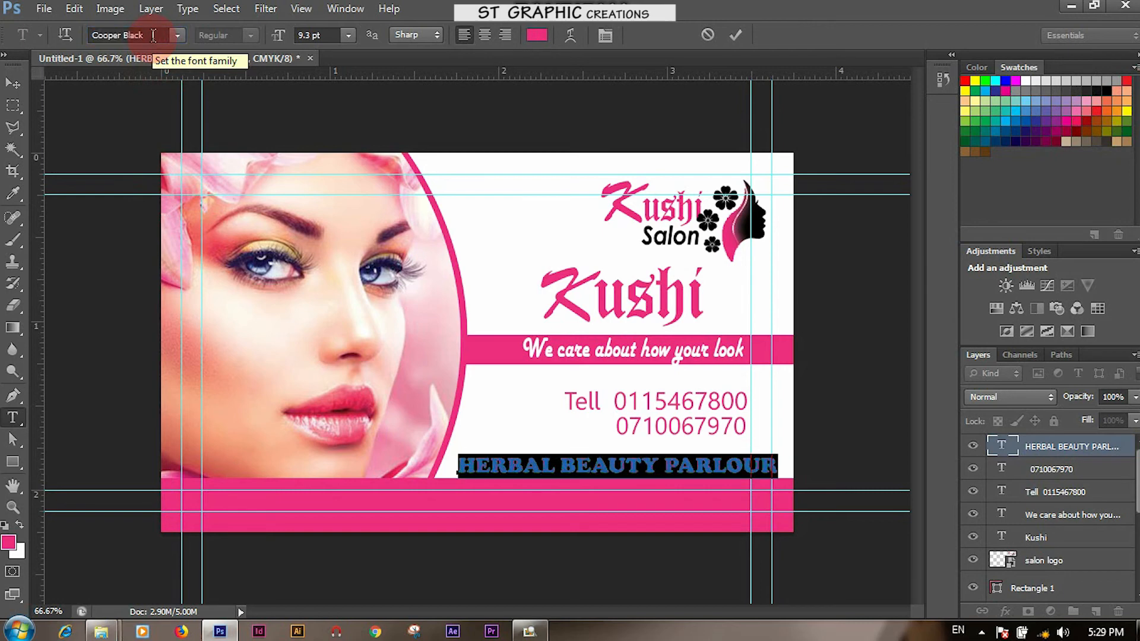
Stretch the parlour line taller and slightly narrower, seated just above the pink bottom band
click(15, 85)
click(515, 464)
drag(515, 464, 508, 463)
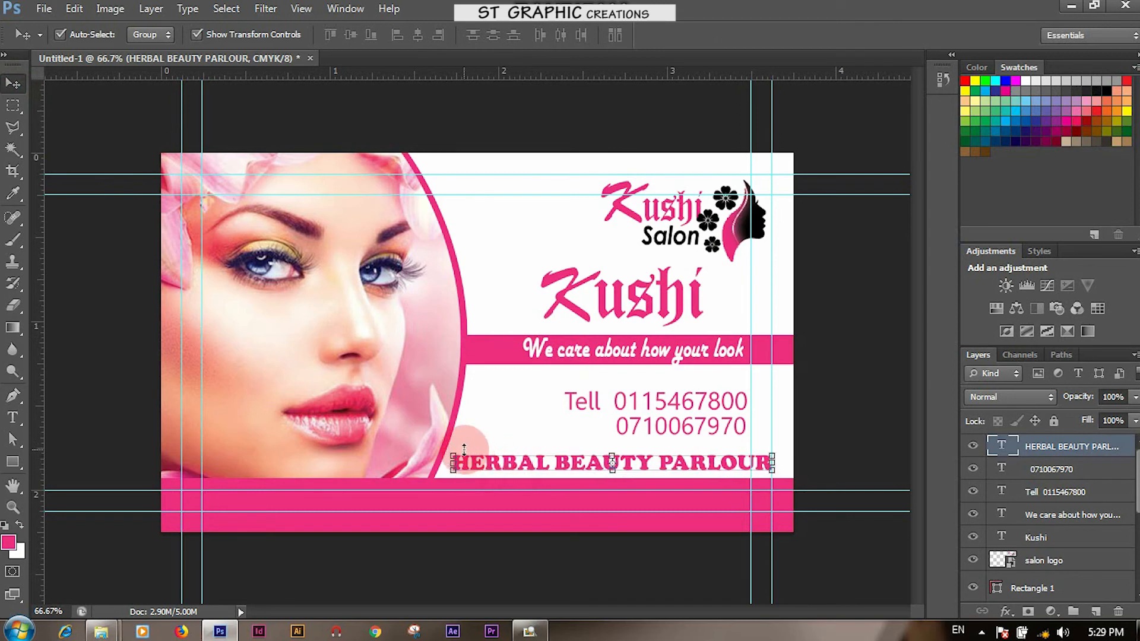
drag(612, 453, 612, 447)
drag(457, 444, 465, 450)
key(Return)
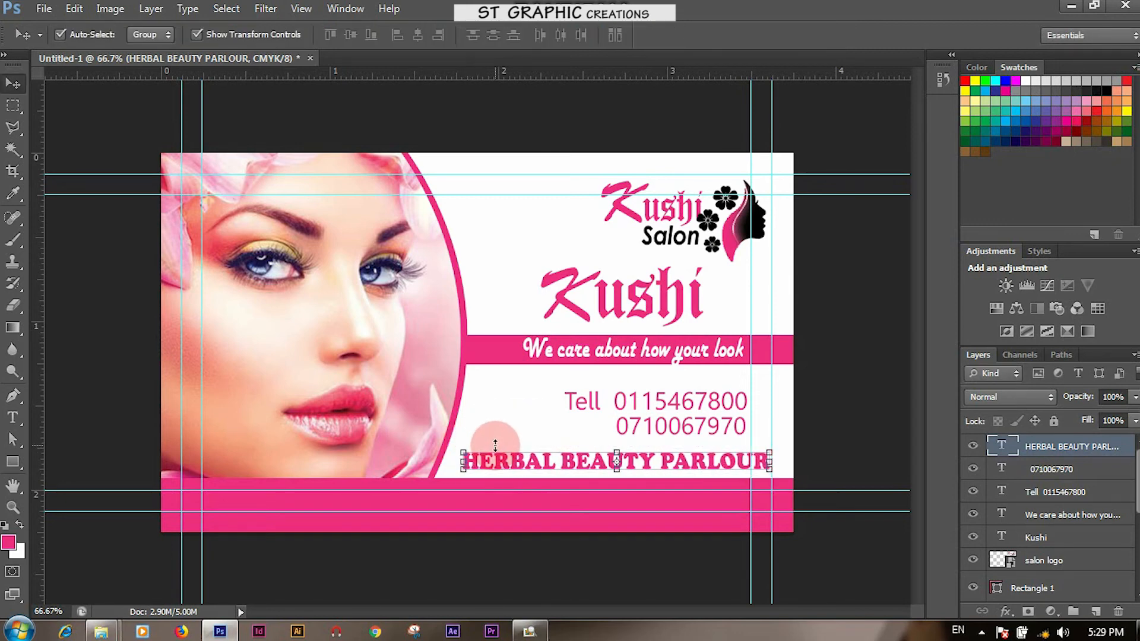
key(Down)
key(Down)
key(Down)
key(Down)
key(Down)
key(Down)
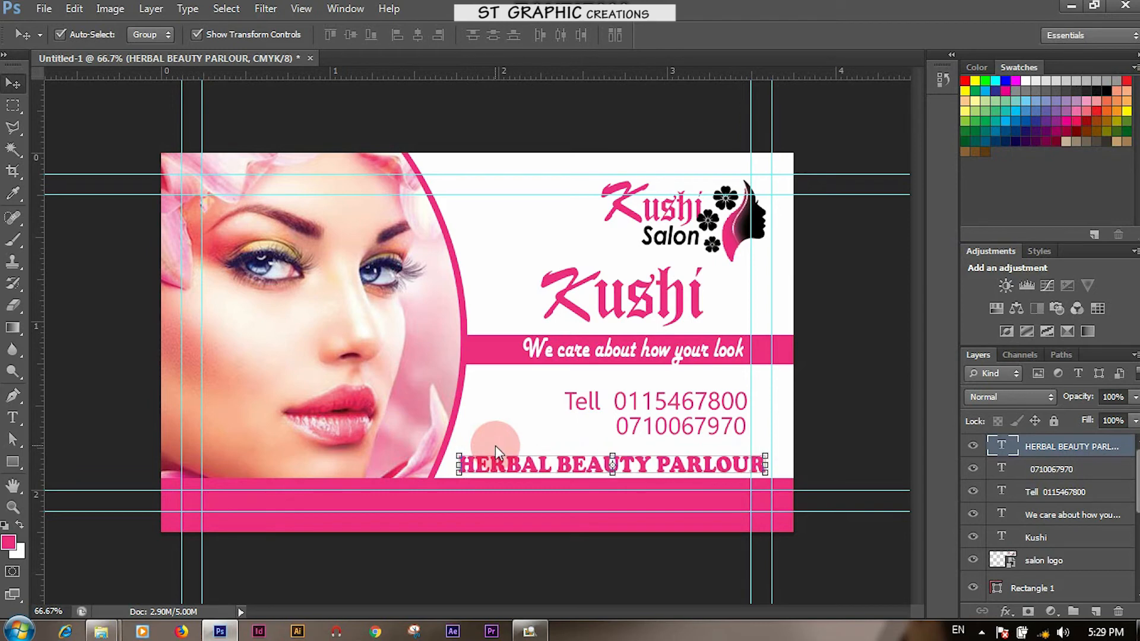
click(877, 427)
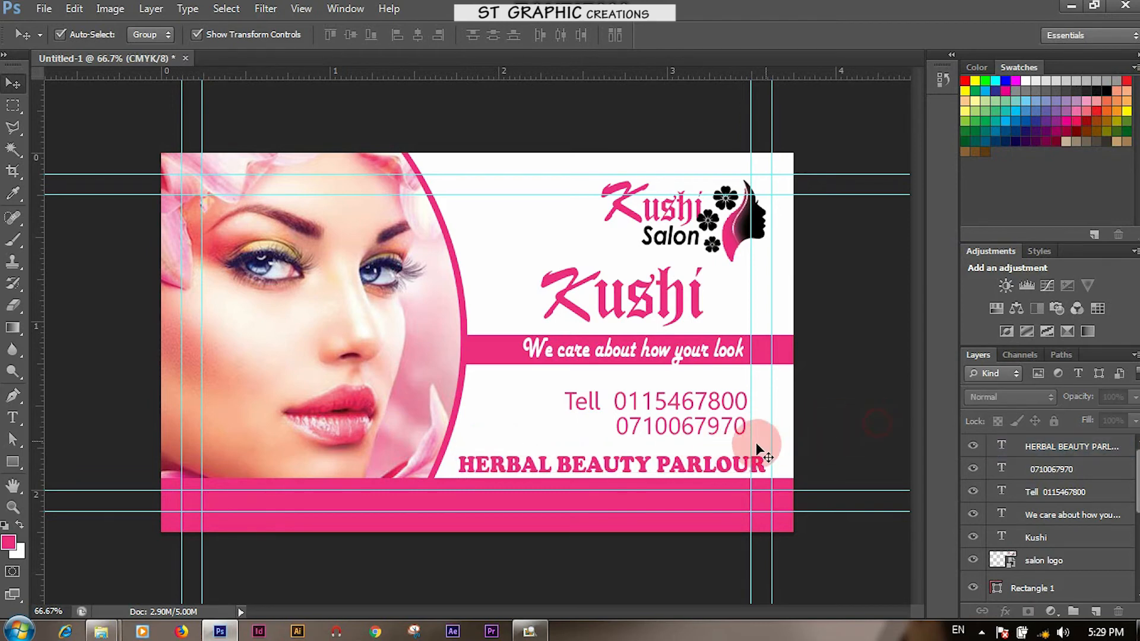
click(719, 466)
key(Up)
key(Up)
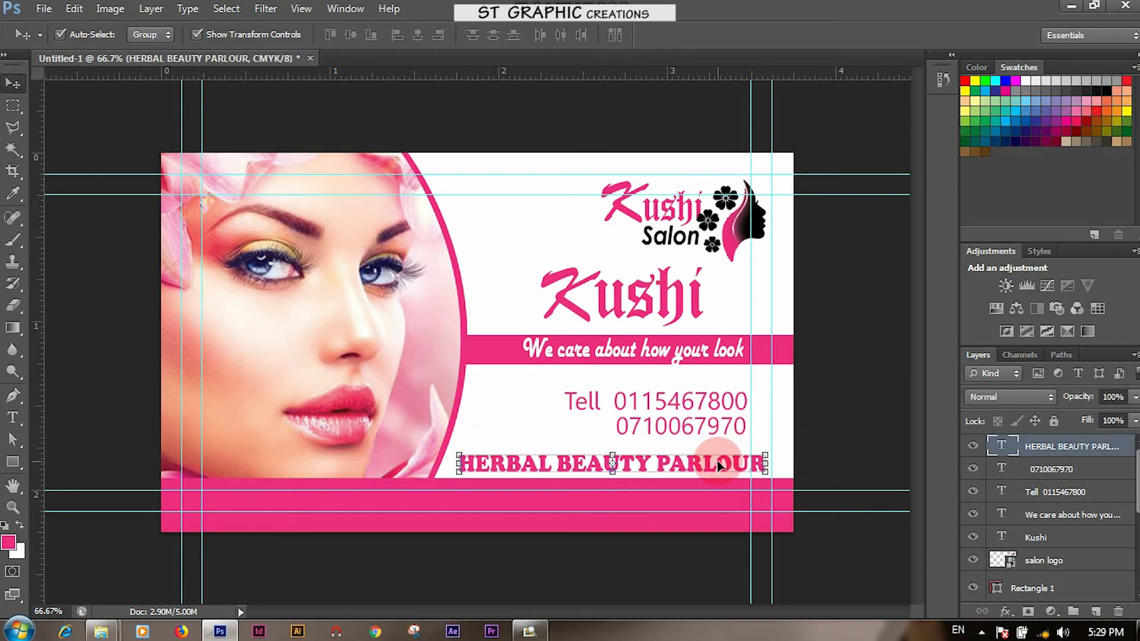
Set the foreground colour to dark blue 003471
click(8, 541)
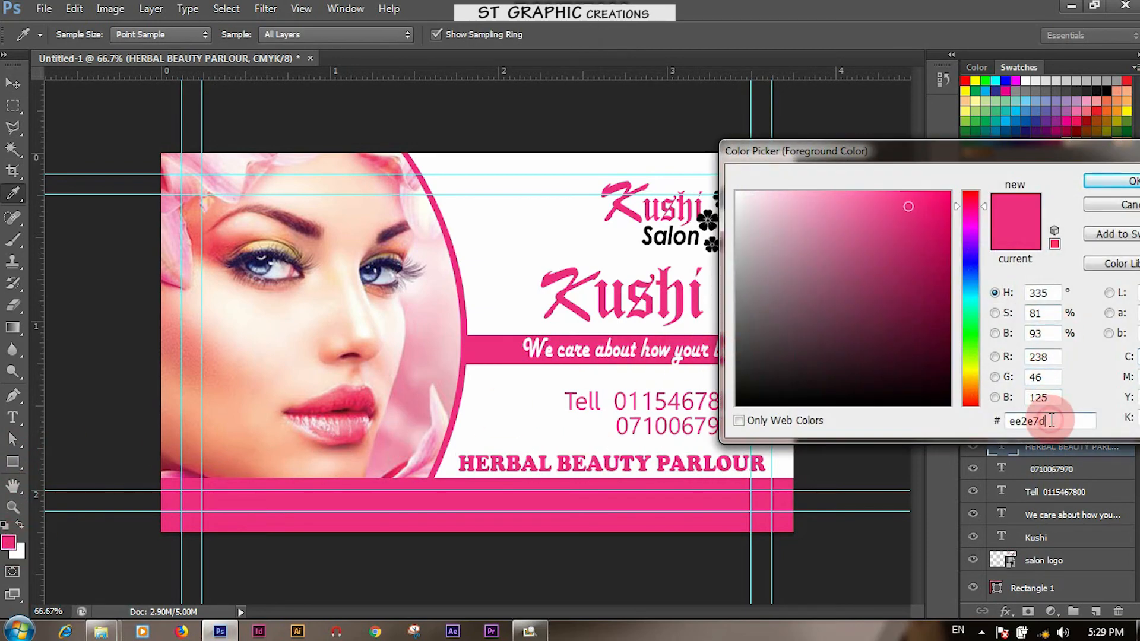
click(997, 426)
text(00)
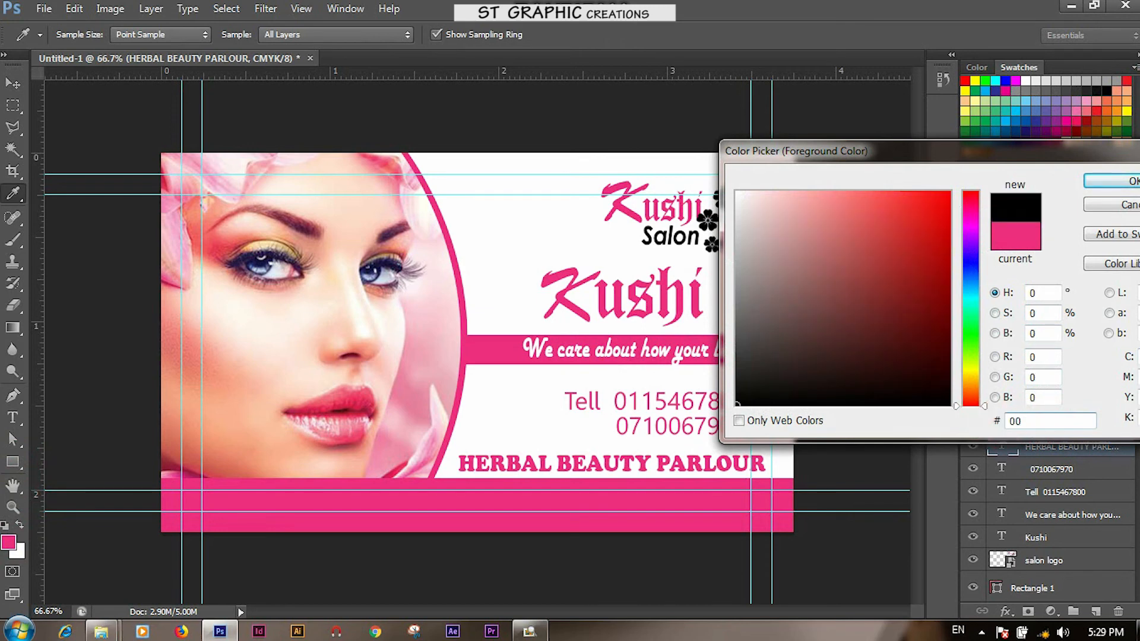
text(34)
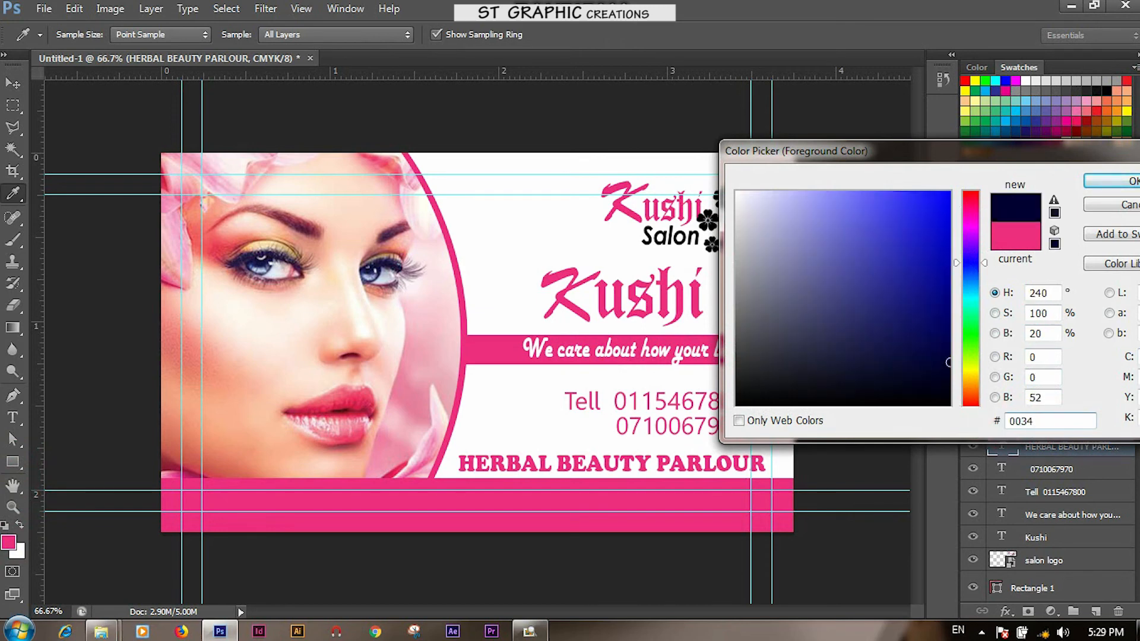
text(71)
click(1110, 181)
key(v)
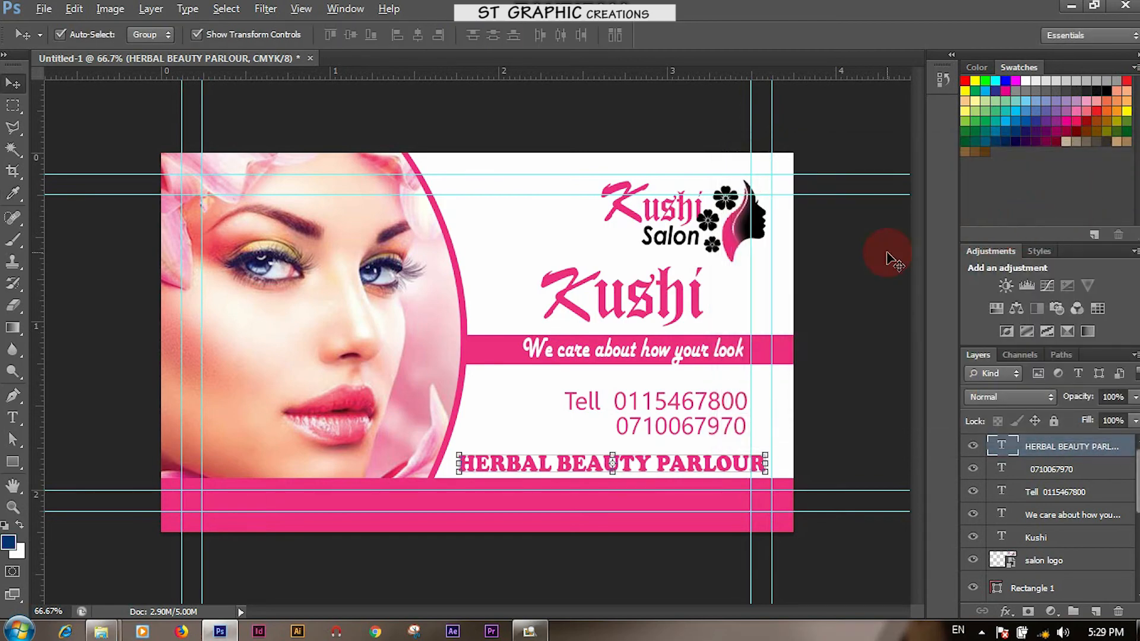
key(alt+BackSpace)
click(690, 397)
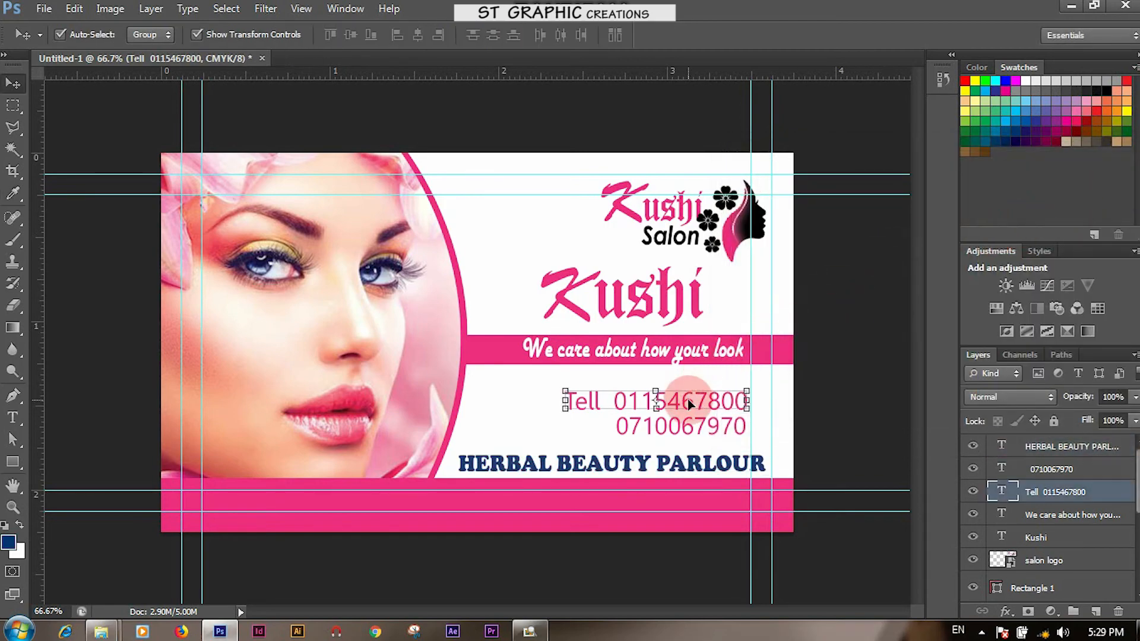
key(alt+BackSpace)
click(834, 417)
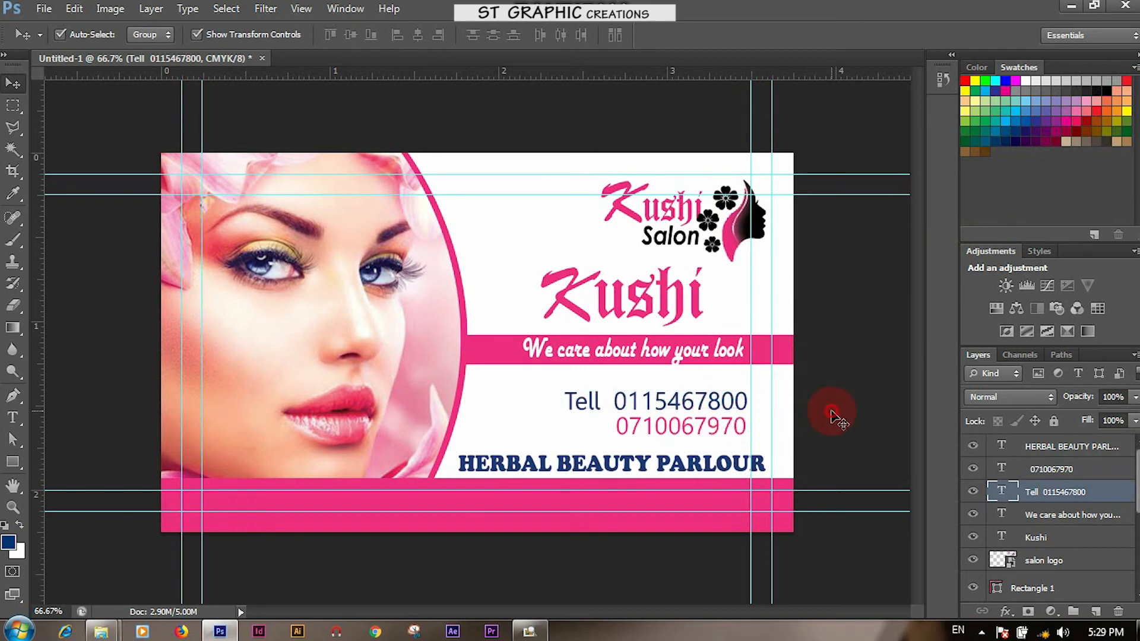
click(721, 428)
key(alt+BackSpace)
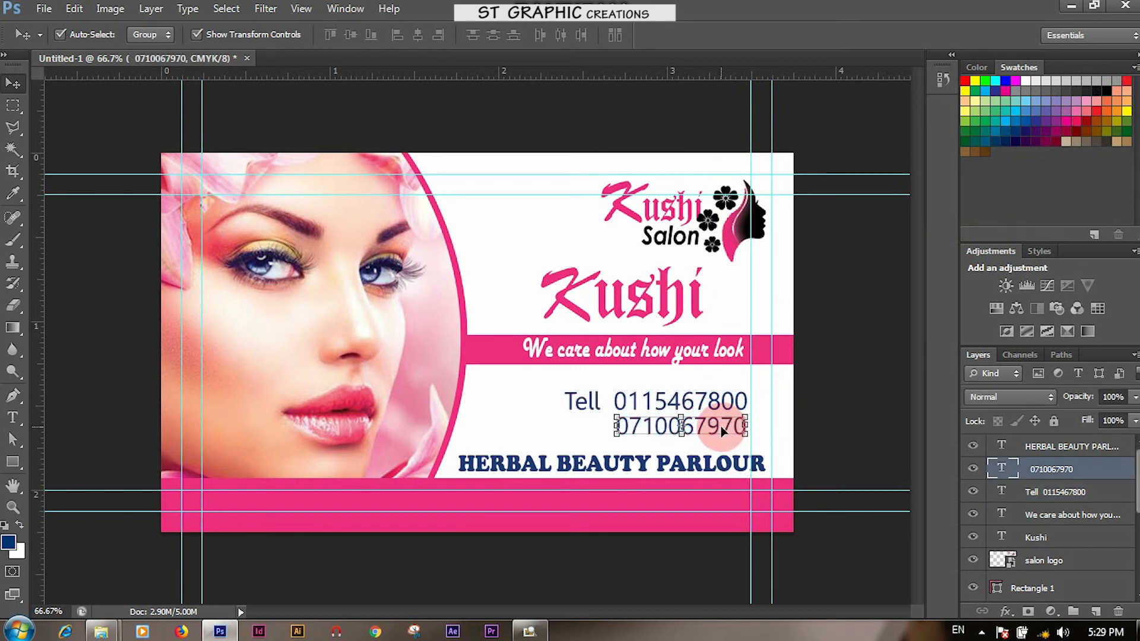
click(868, 386)
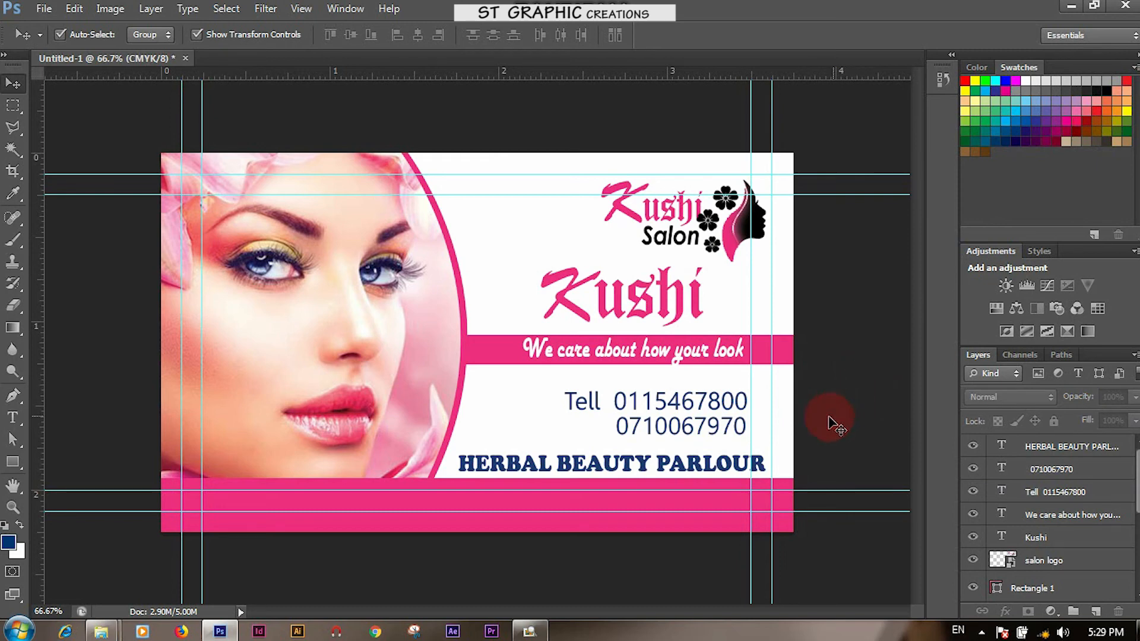
click(560, 419)
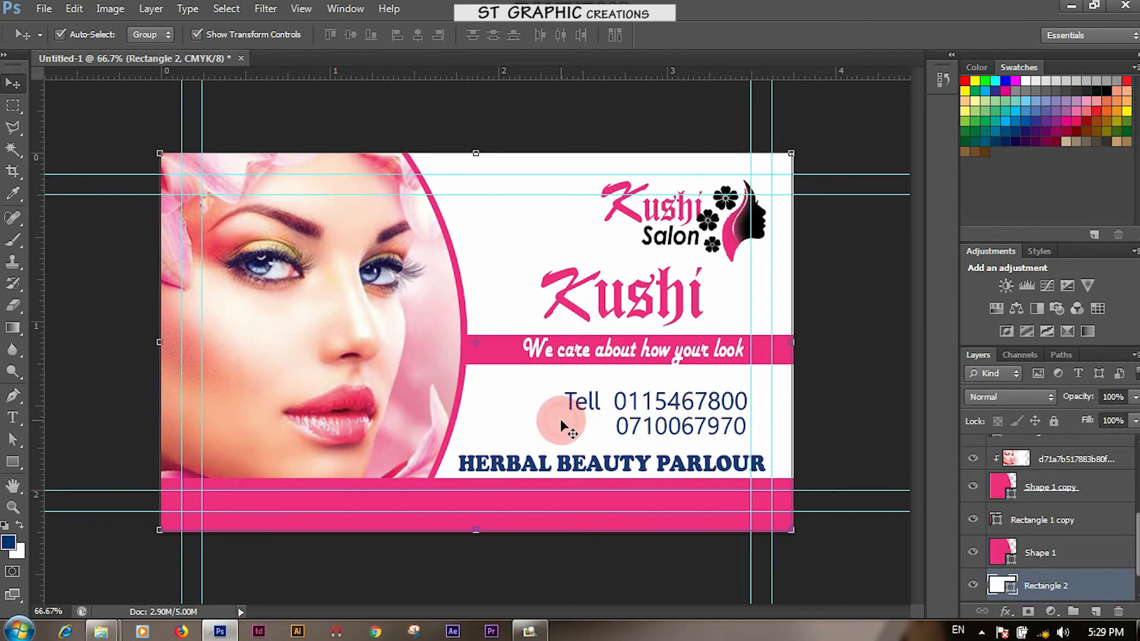
click(634, 426)
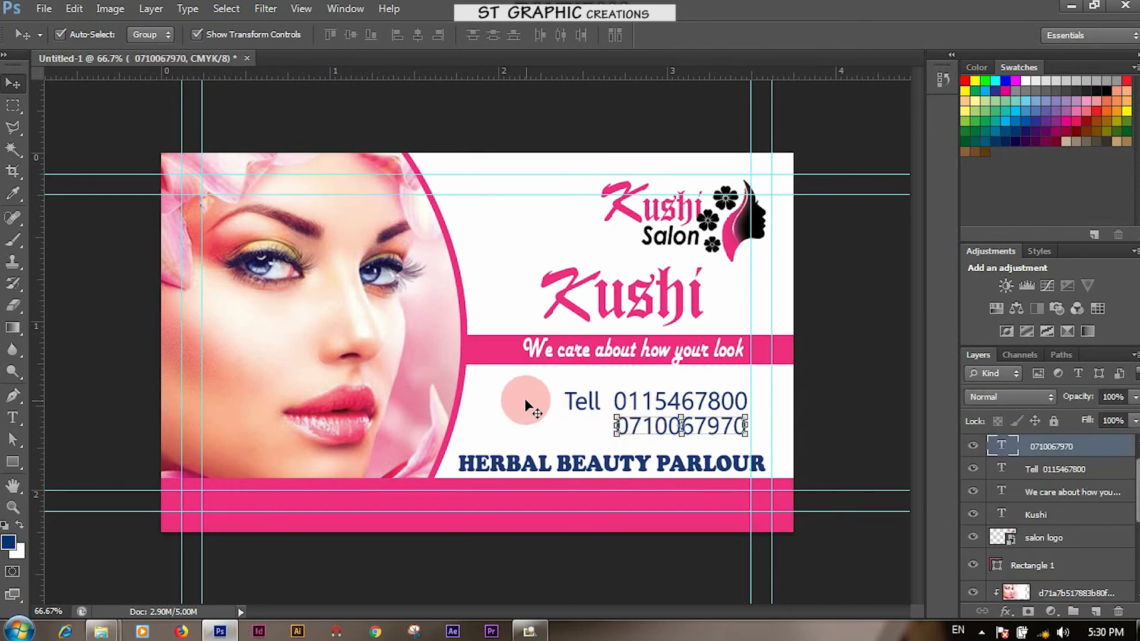
click(567, 402)
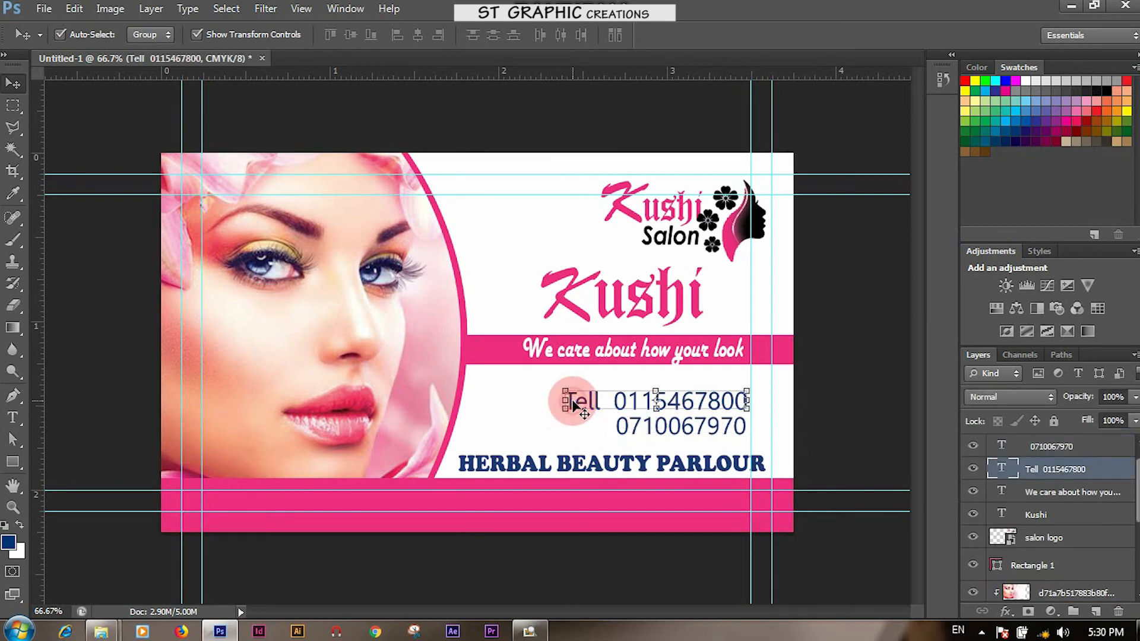
click(541, 558)
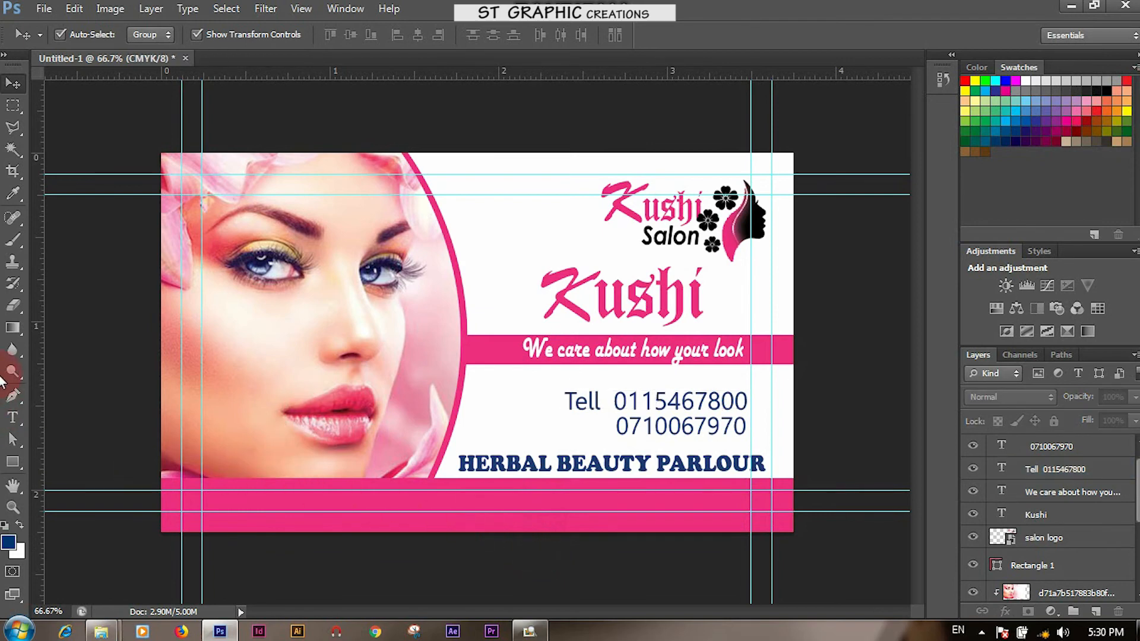
click(13, 418)
Type the salon's full street address as a text line on the pink bottom band, then select it
click(296, 499)
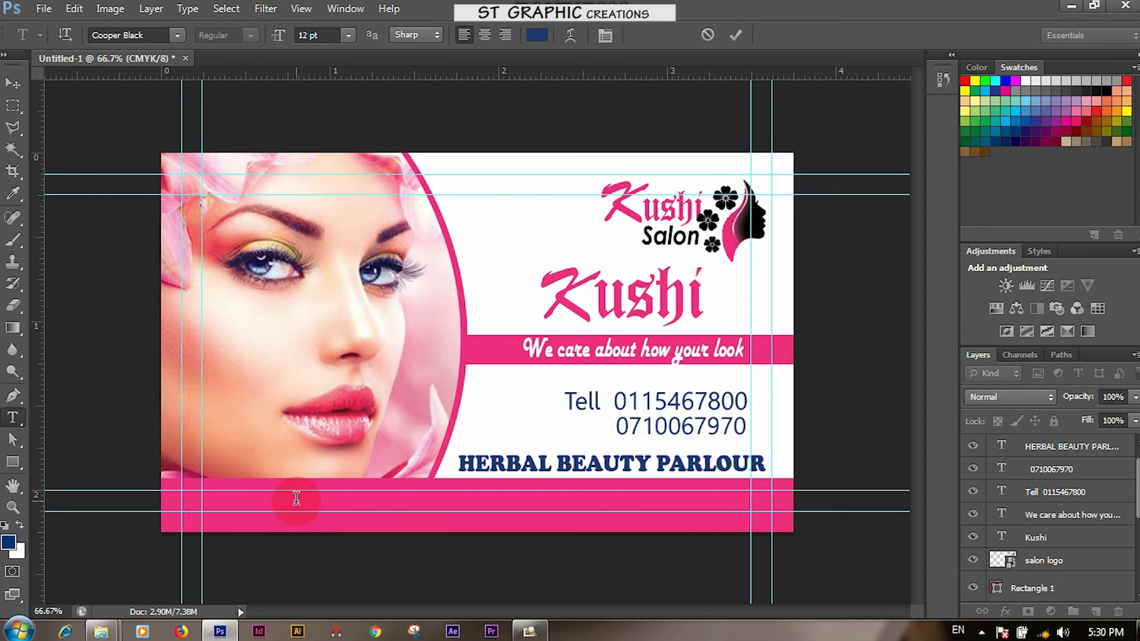
key(BackSpace)
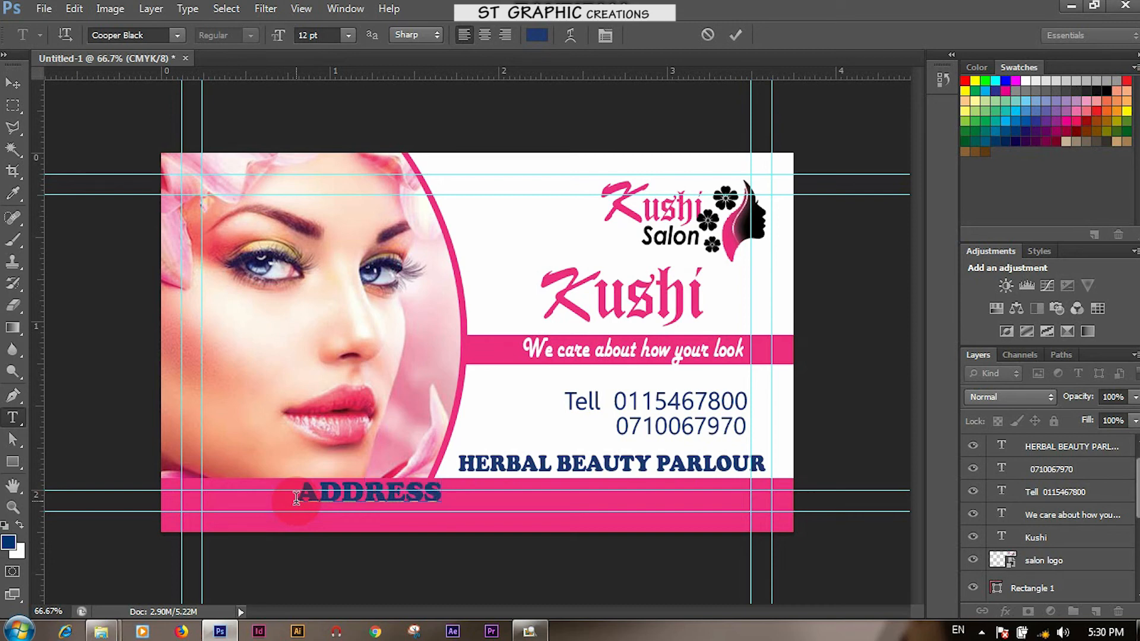
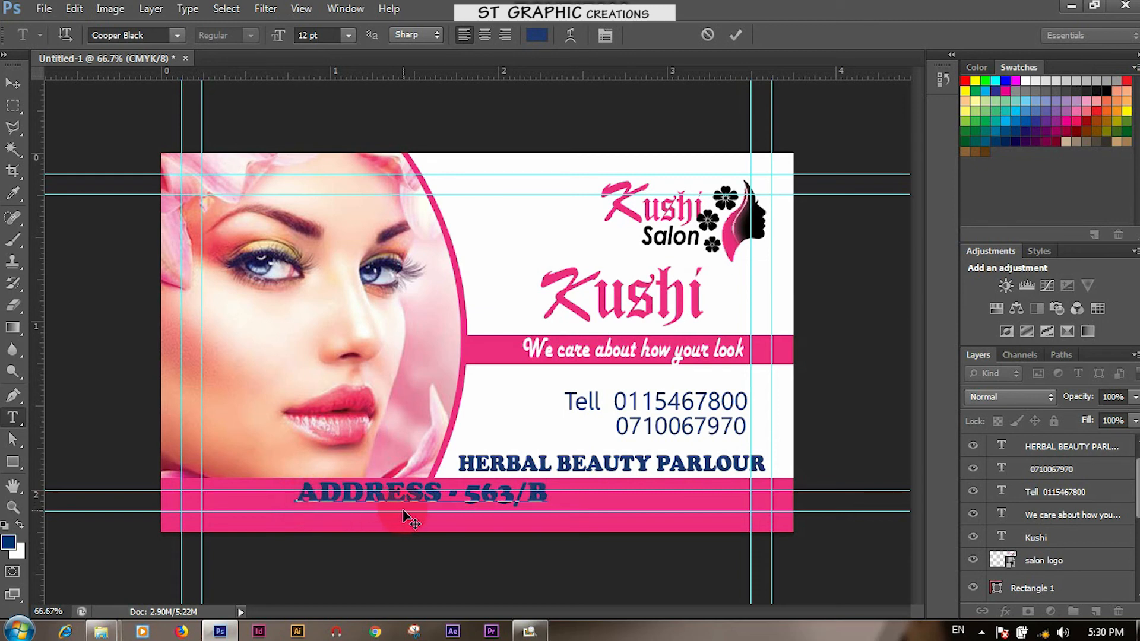
key(BackSpace)
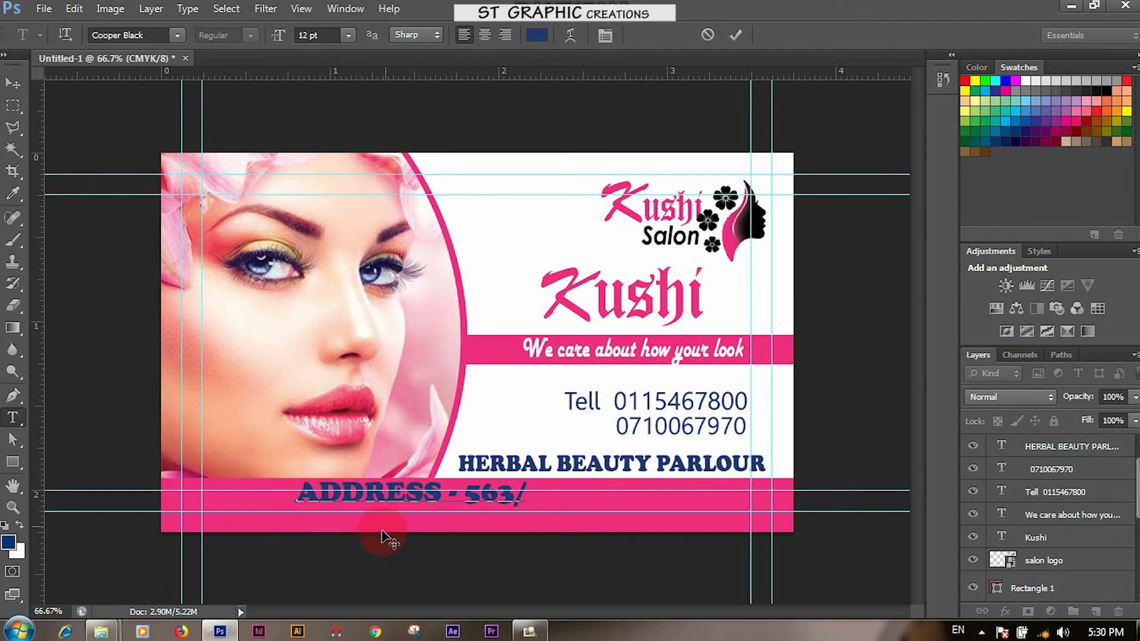
drag(320, 488, 527, 486)
key(BackSpace)
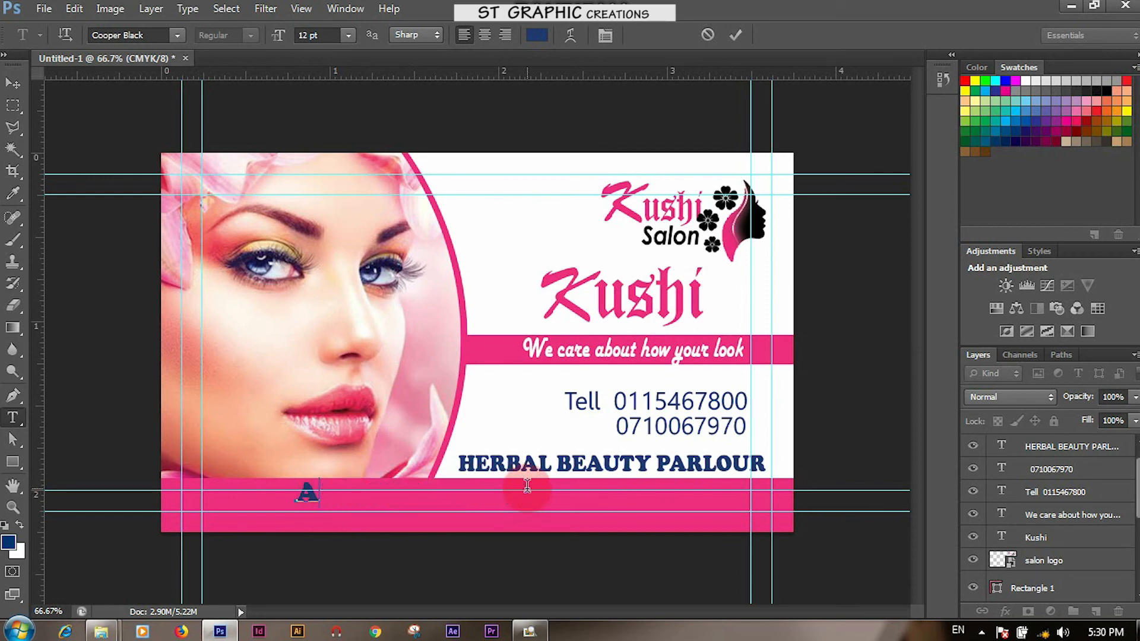
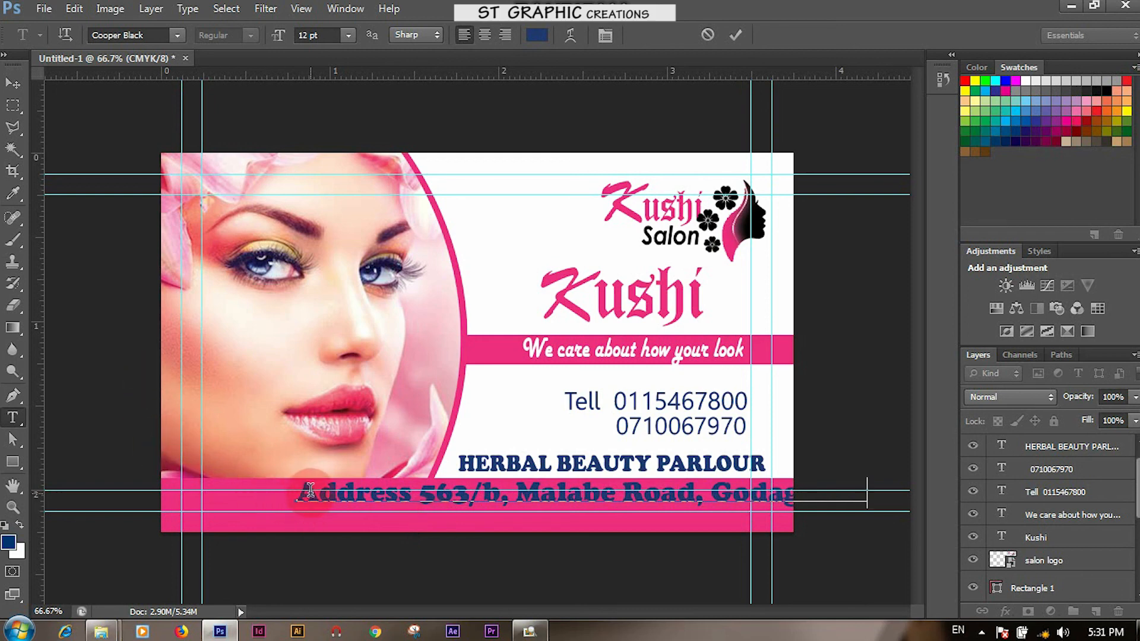
drag(296, 492, 889, 479)
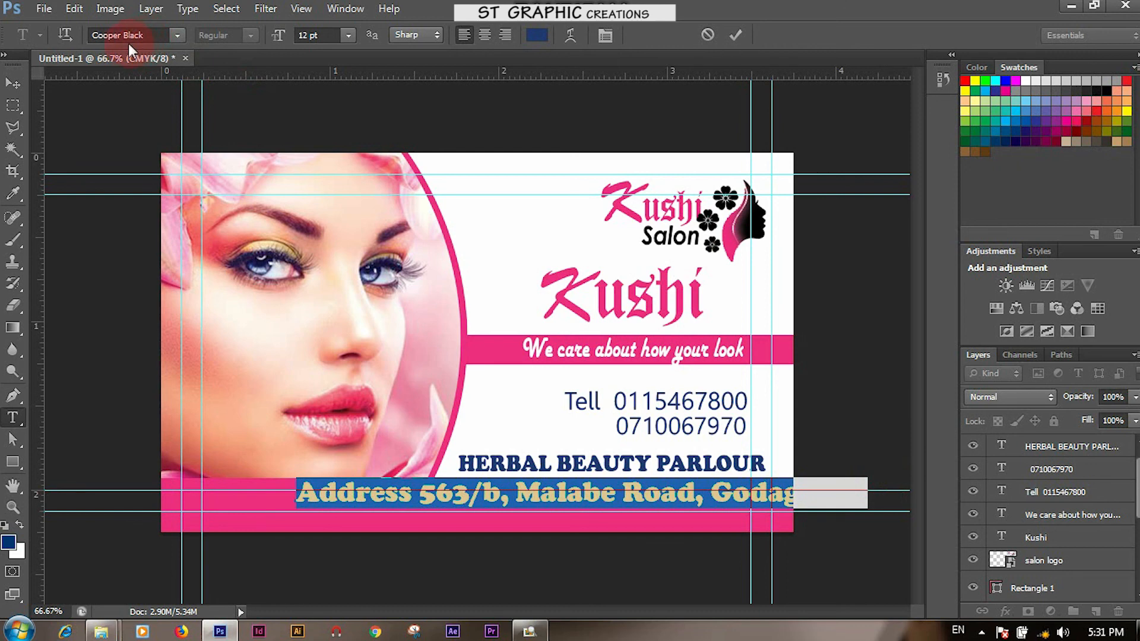
Change the address line's font to Eras Bold ITC
click(157, 28)
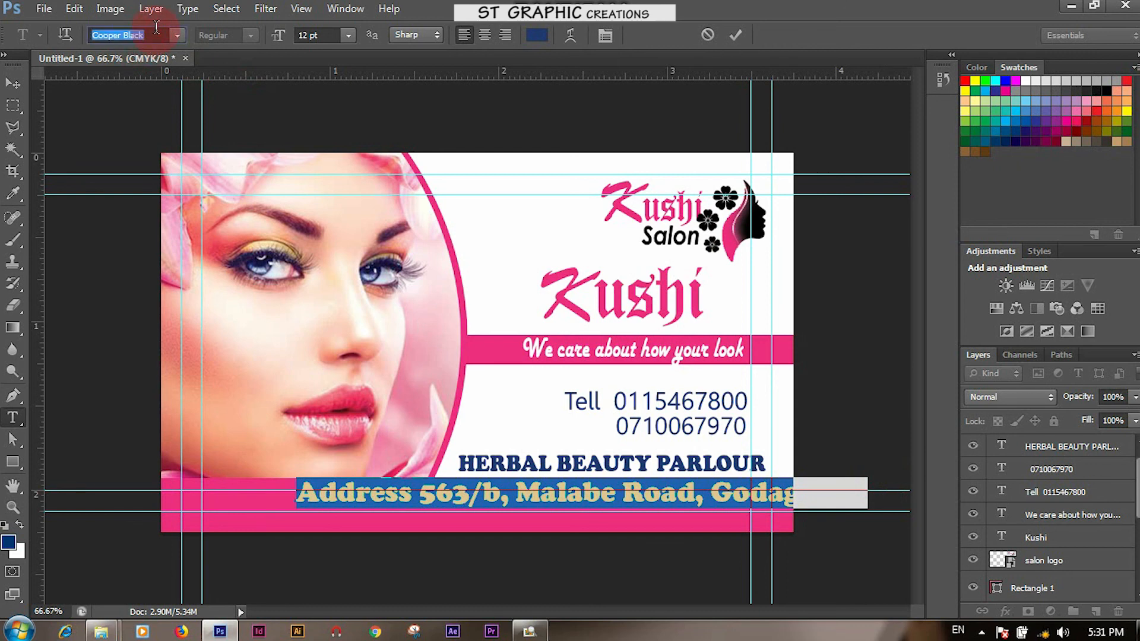
text(Eras Bold ITC)
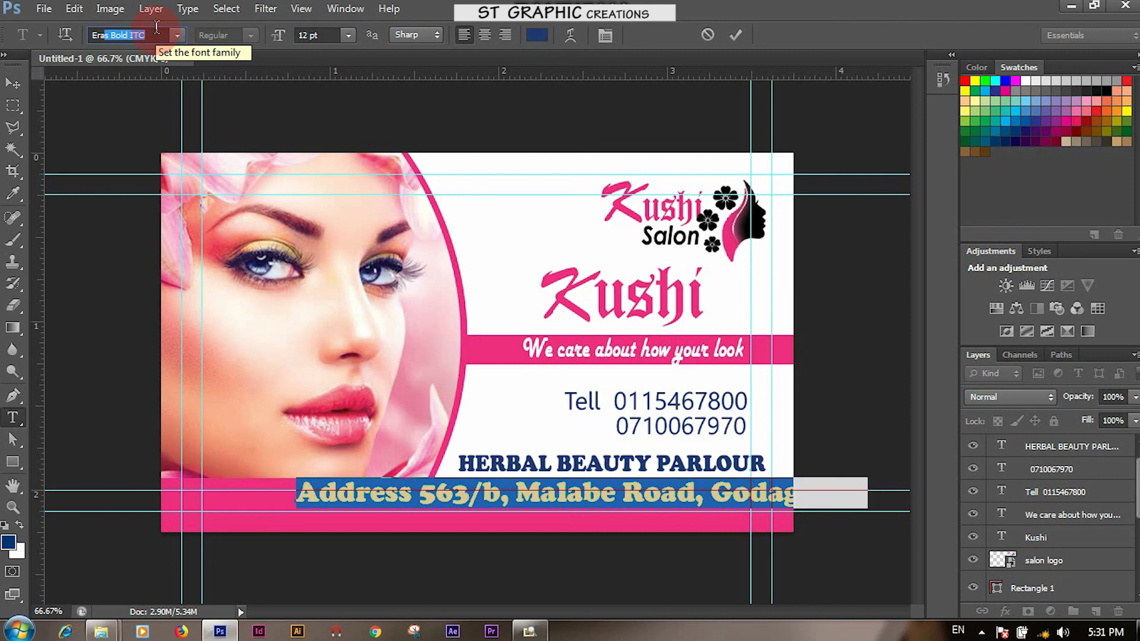
key(Return)
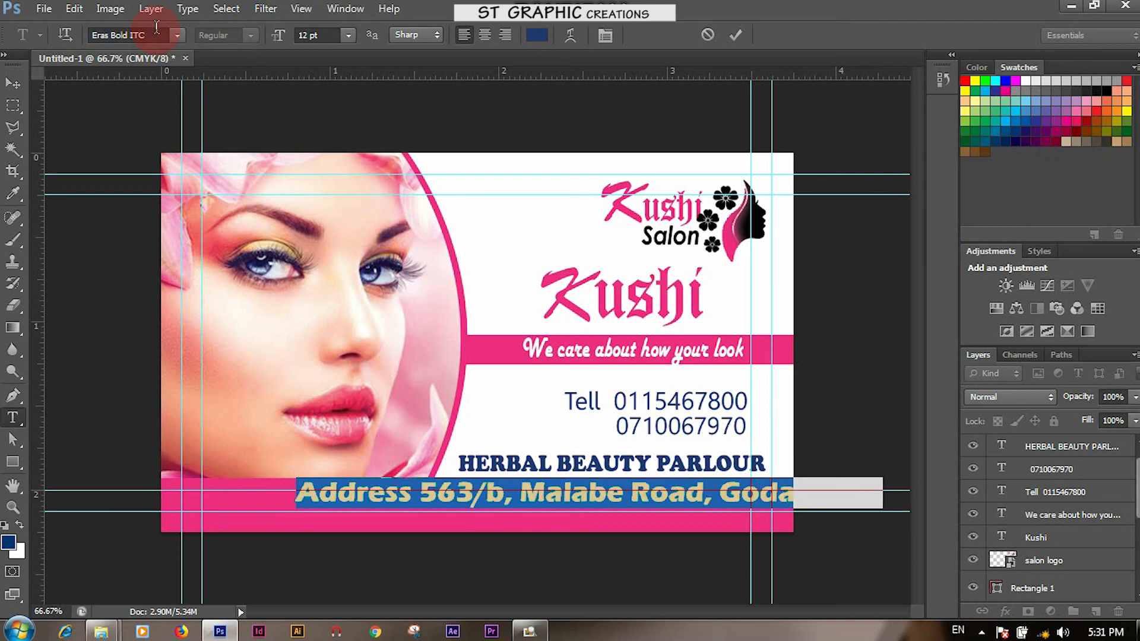
click(14, 82)
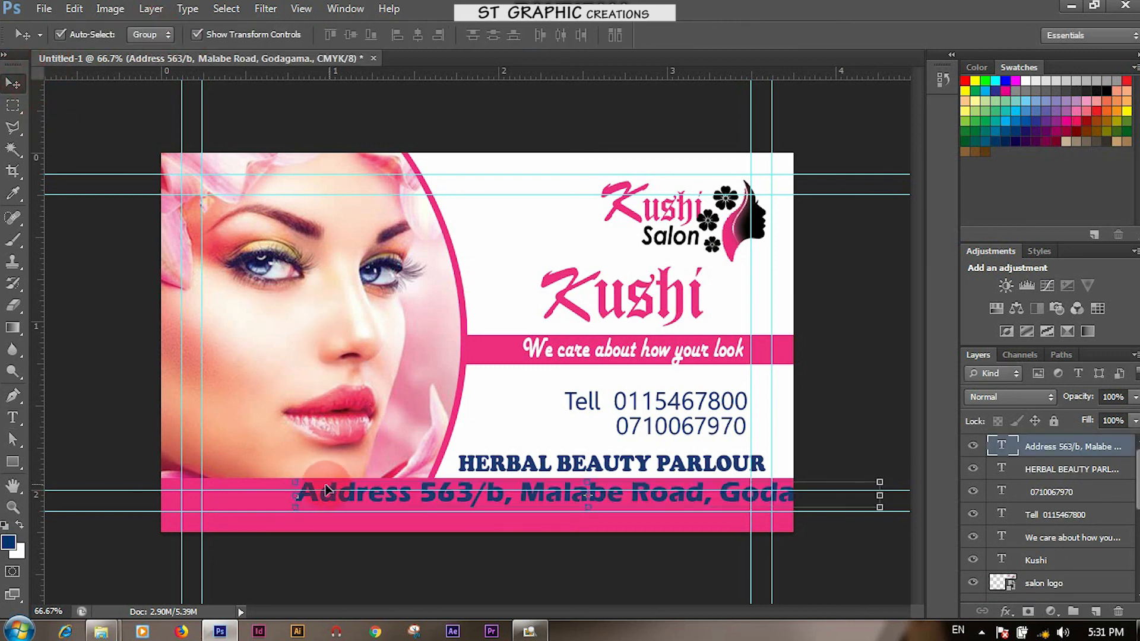
Shrink the address, shift it left onto the pink band, then enlarge it slightly to fit the card
drag(296, 482, 423, 475)
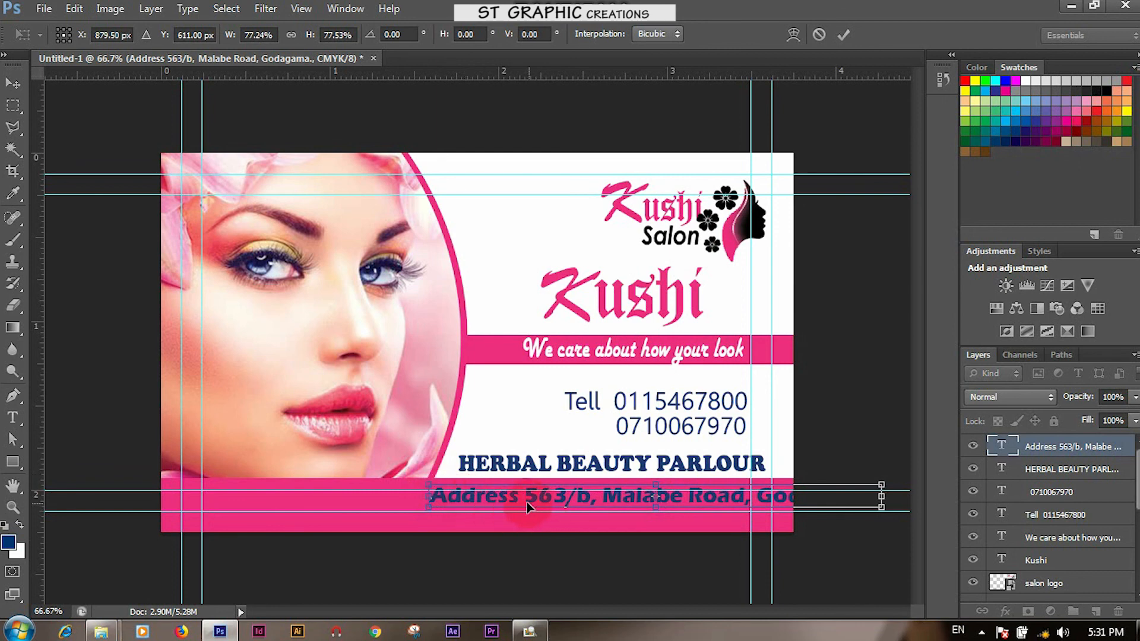
drag(499, 499, 334, 497)
key(Left)
key(Left)
key(Left)
key(Left)
key(Left)
key(Left)
key(Left)
key(Left)
key(Left)
key(Left)
key(Left)
key(Left)
key(Left)
key(Left)
key(Left)
key(Left)
key(Left)
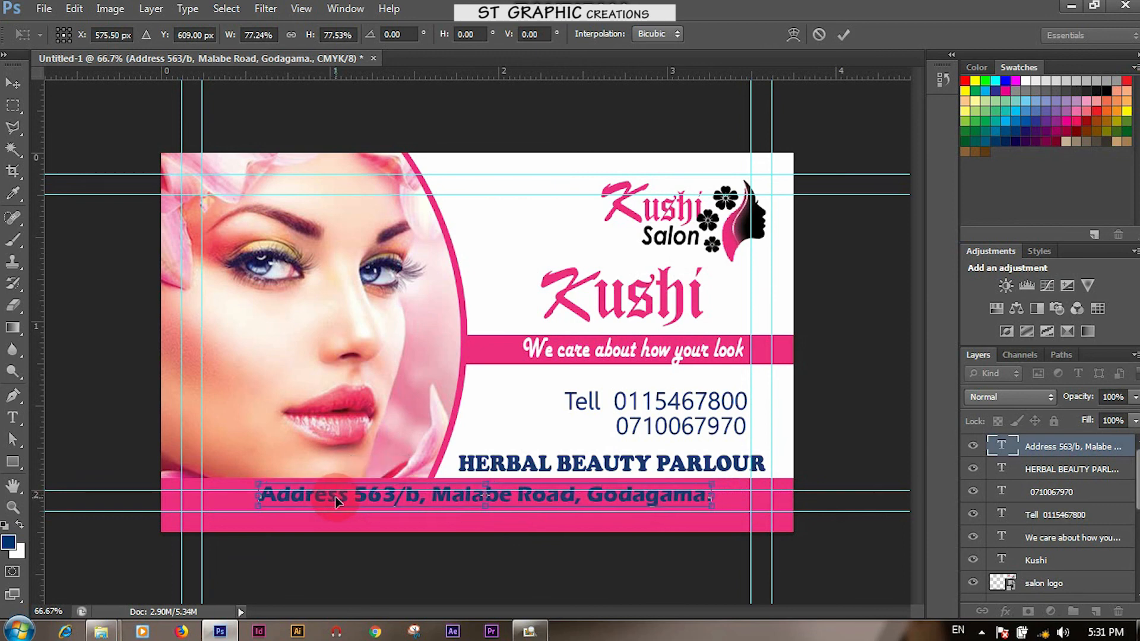
key(Right)
key(Right)
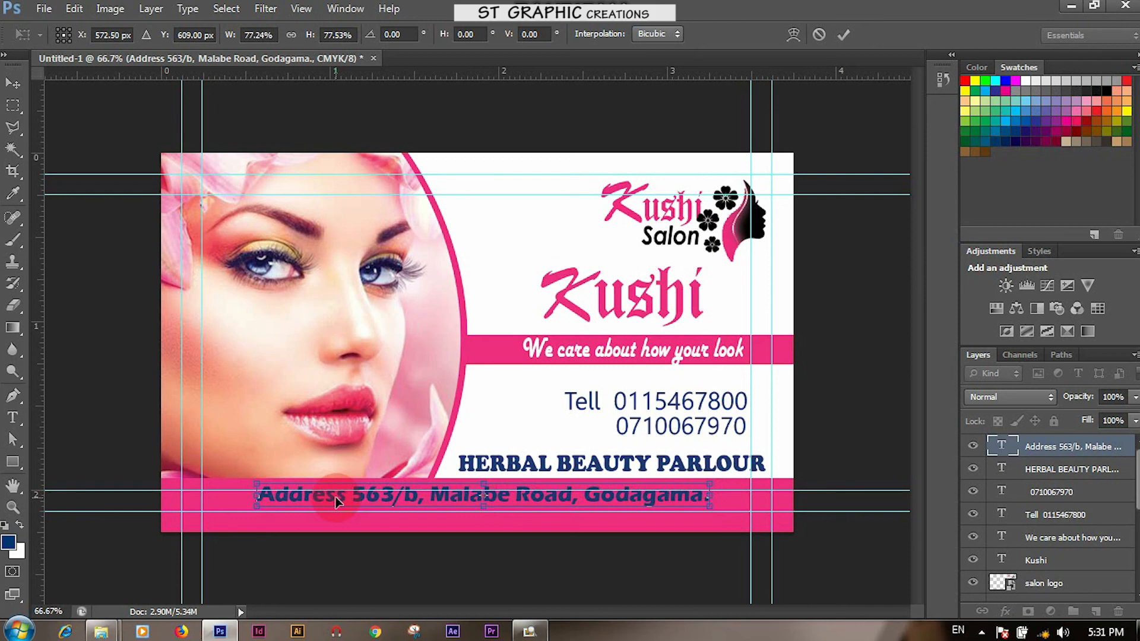
double_click(335, 502)
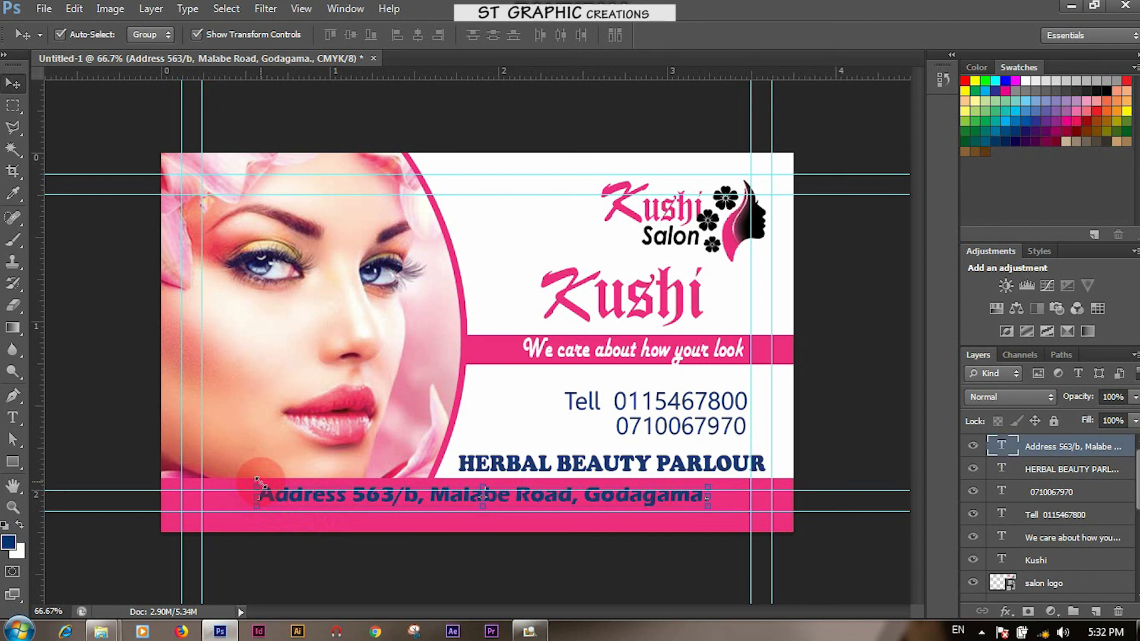
key(ctrl+t)
drag(254, 482, 250, 480)
key(Return)
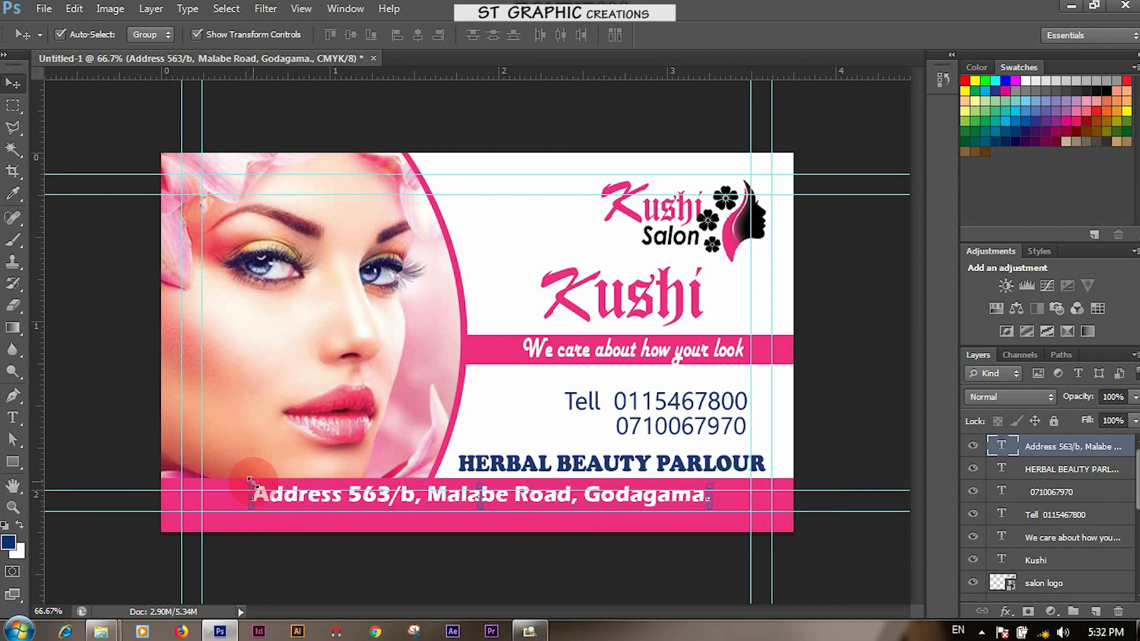
click(384, 583)
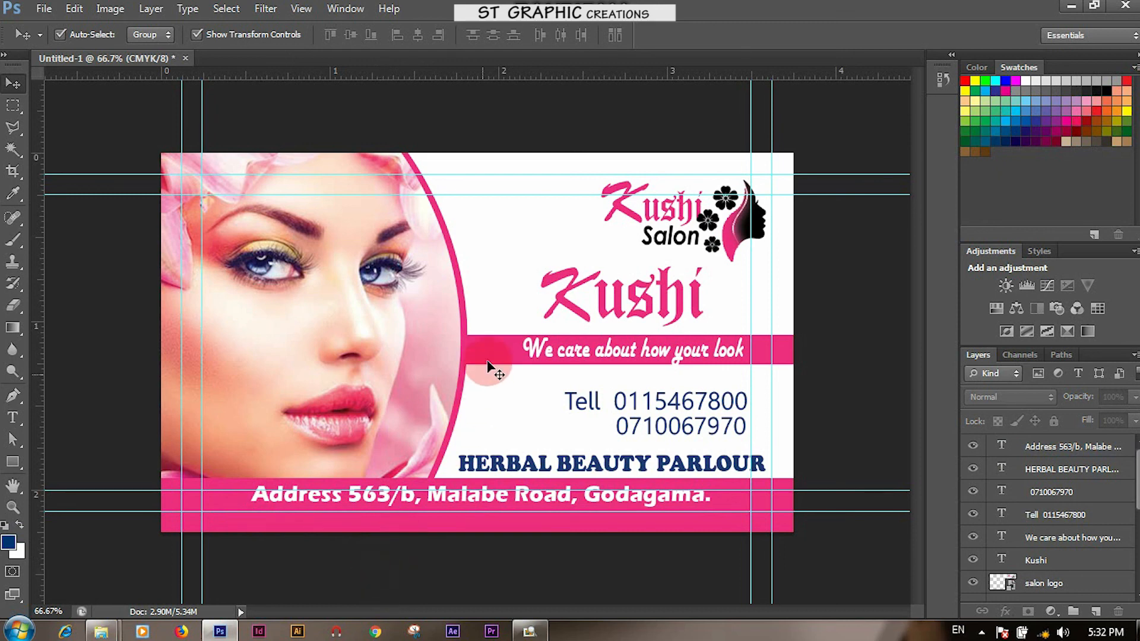
Move the Kushi title and the pink tagline stripe up slightly
click(573, 301)
drag(574, 301, 574, 299)
click(784, 356)
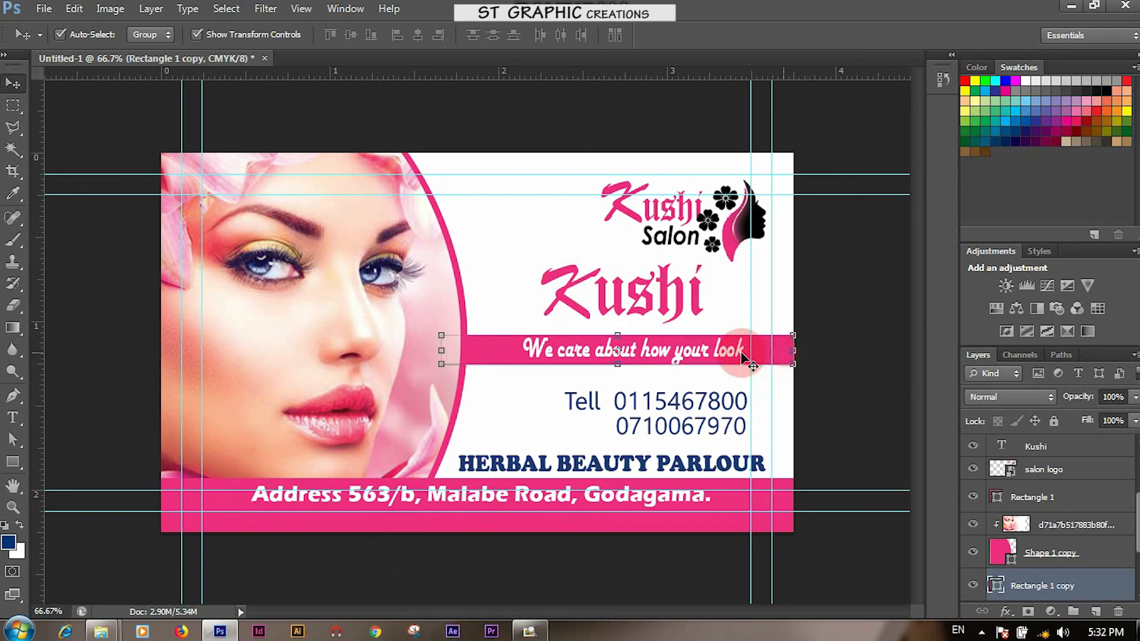
drag(728, 354, 727, 350)
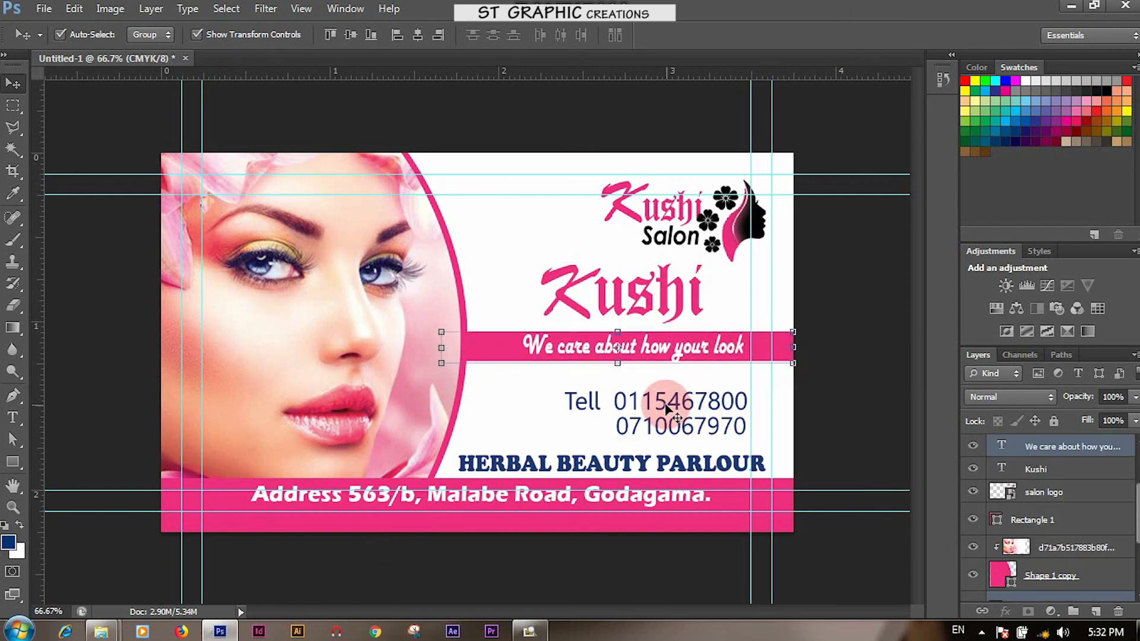
Nudge both phone-number lines up together and enlarge them slightly
click(683, 413)
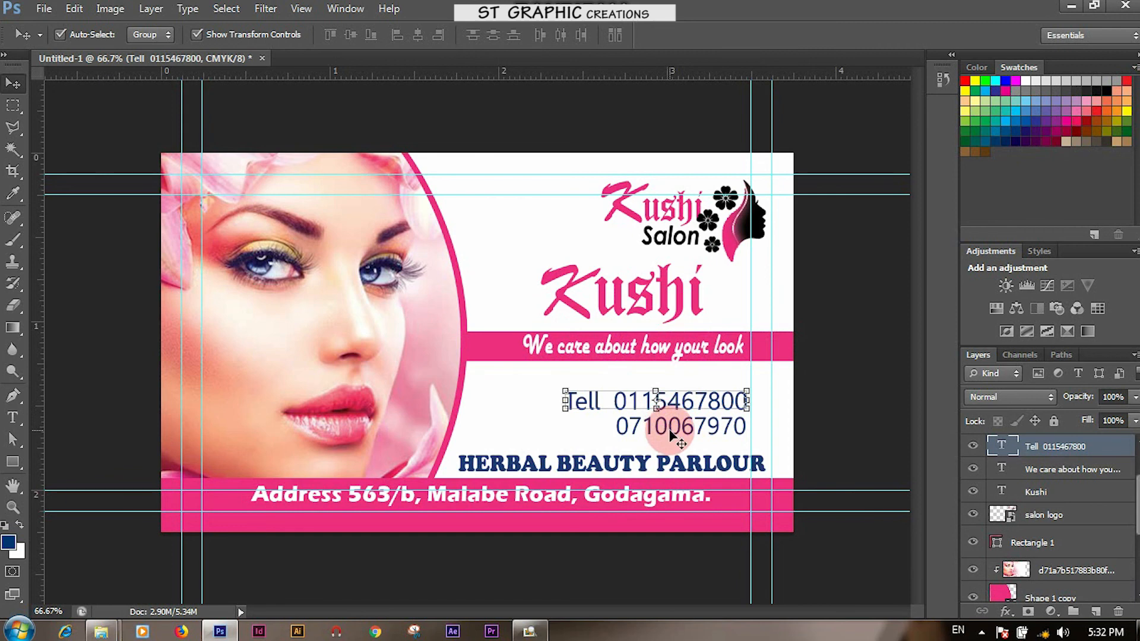
shift+click(669, 431)
key(Up)
key(Up)
key(Up)
key(Up)
key(Up)
key(Up)
key(Up)
key(Up)
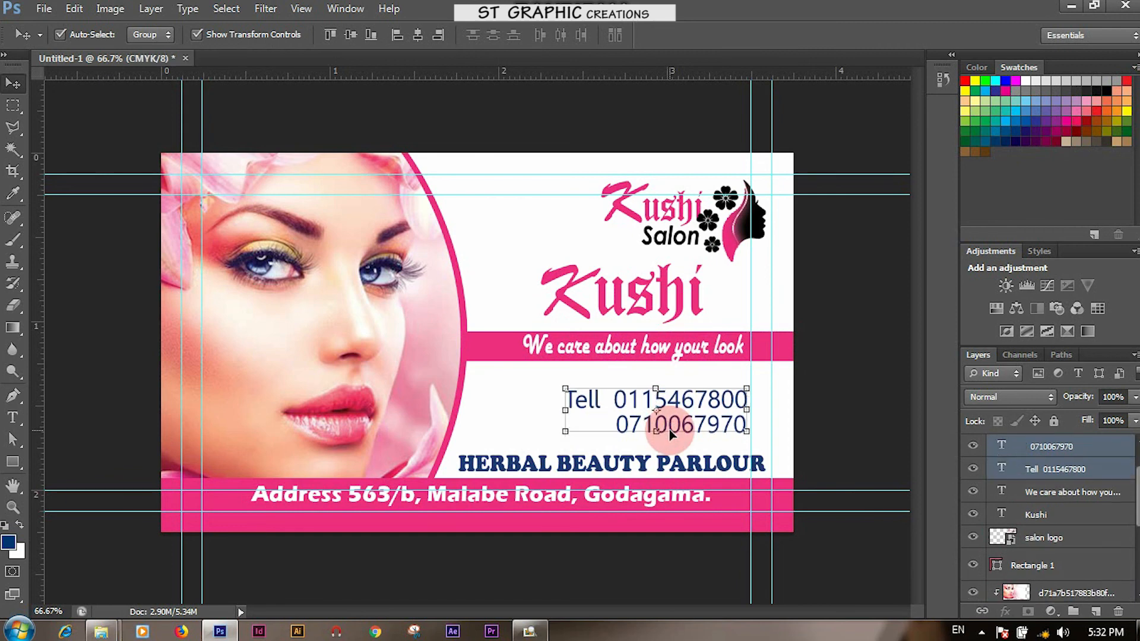
key(Up)
key(Up)
key(Up)
key(Up)
key(Up)
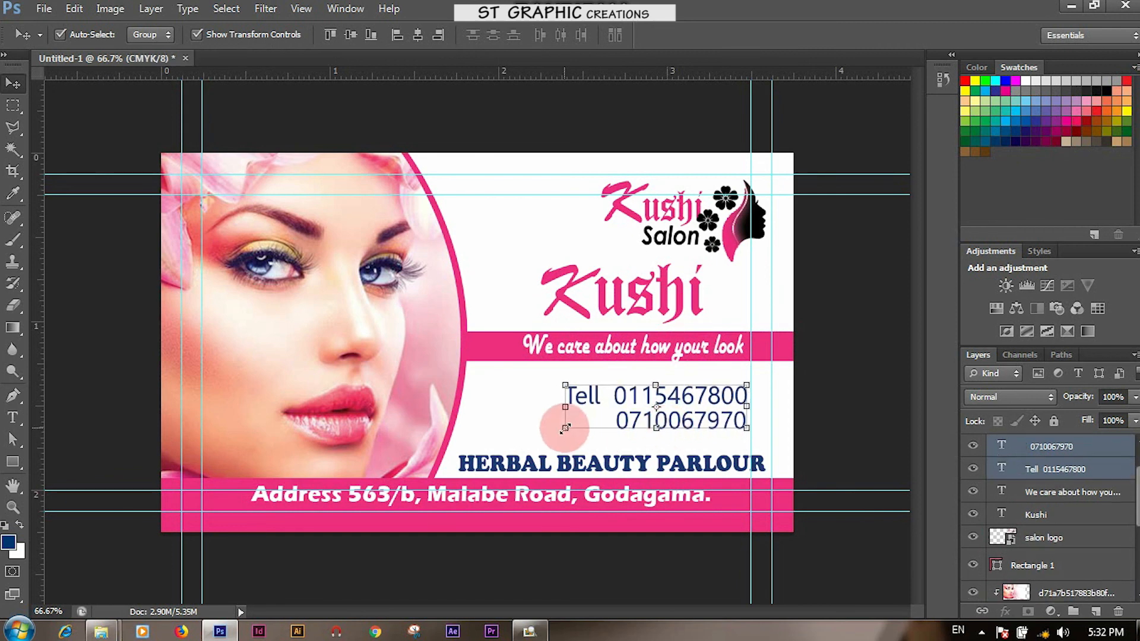
drag(565, 428, 558, 438)
key(Return)
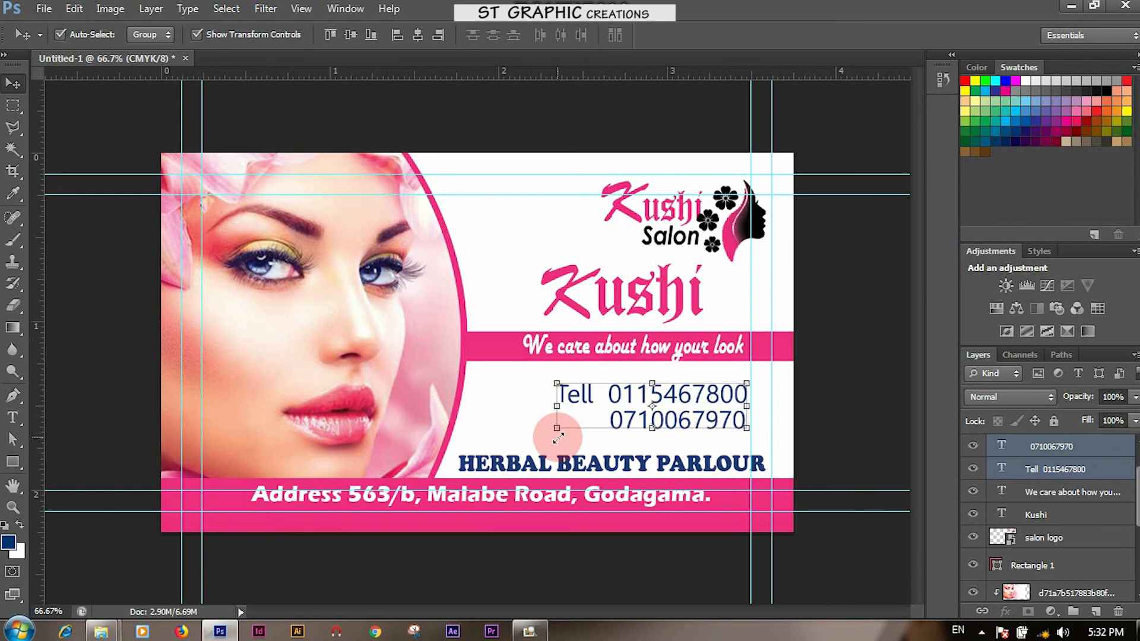
click(828, 408)
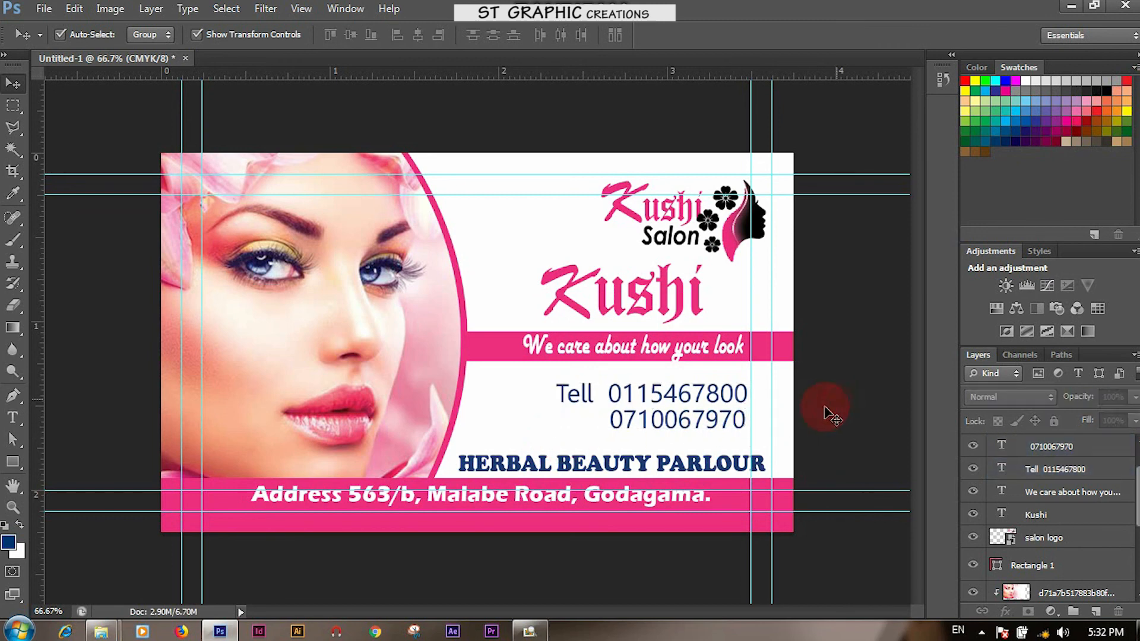
click(707, 466)
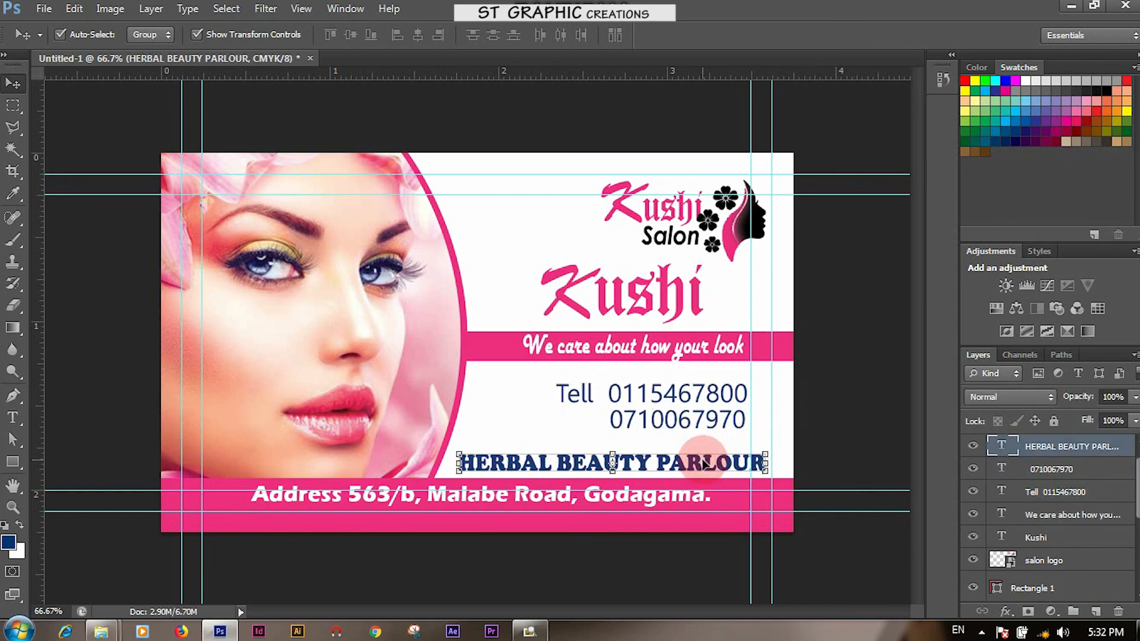
click(502, 567)
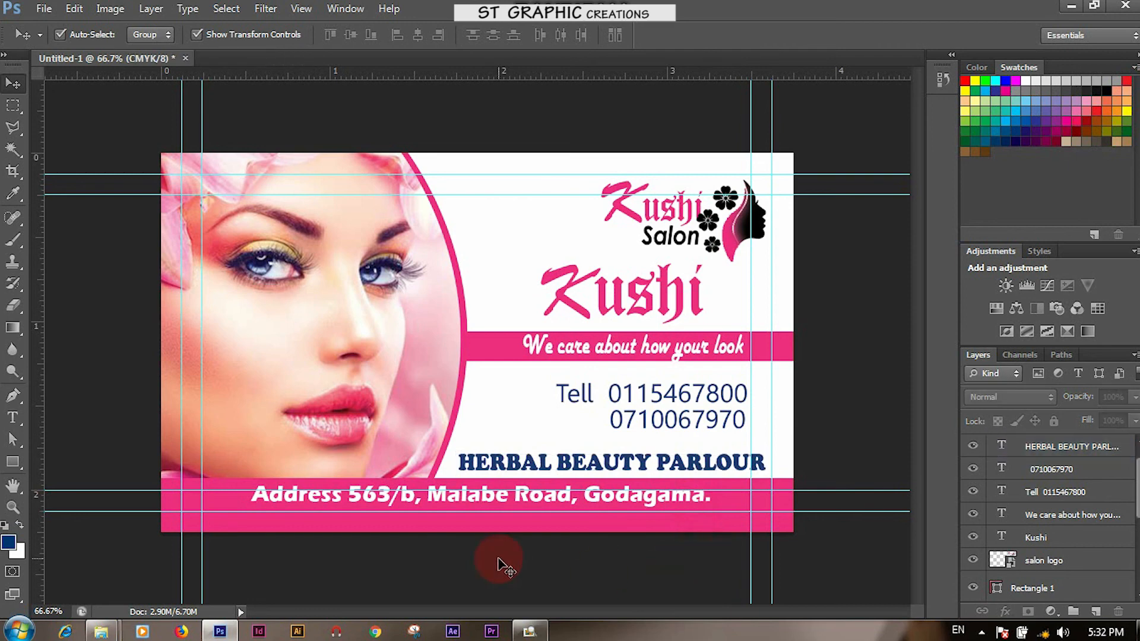